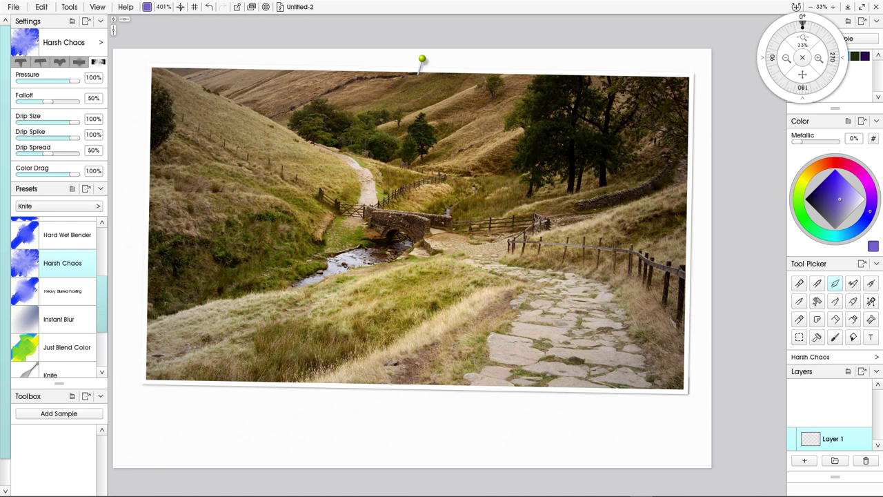
Shrink the pinned bridge reference photo and park it above the canvas's upper right corner.
{"action": "mouse_move", "coordinate": [414, 276]}
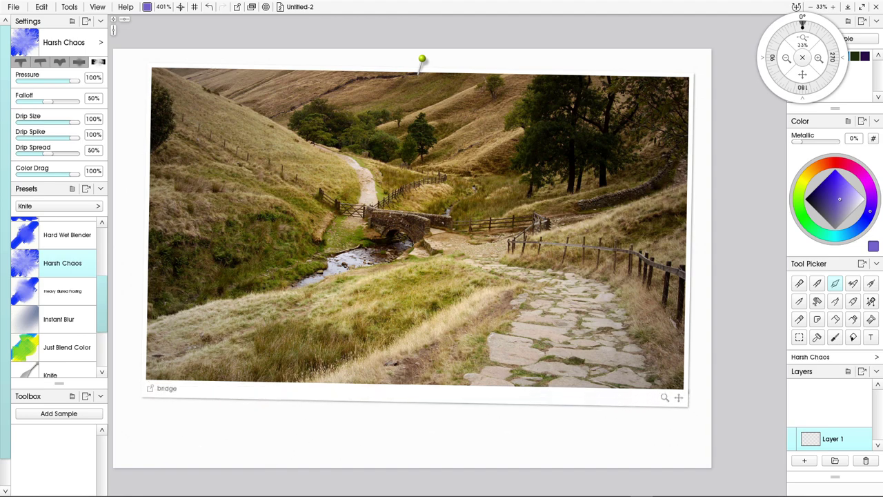
{"action": "mouse_move", "coordinate": [665, 398]}
{"action": "left_mouse_down"}
{"action": "mouse_move", "coordinate": [478, 284]}
{"action": "mouse_move", "coordinate": [784, 99]}
{"action": "left_mouse_up"}
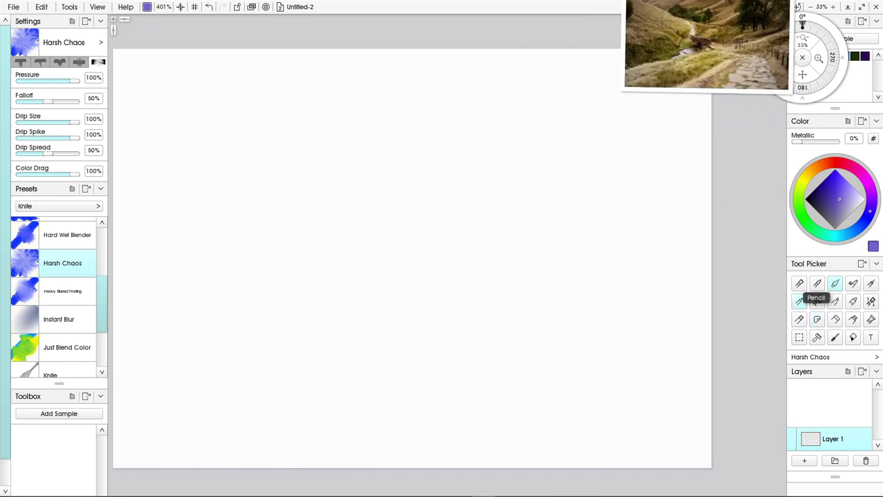
Sketch the bank's bend and first grass ticks faintly with the Hard and Dark pencil in near-black blue, clearing the initial trial stroke.
{"action": "left_click", "coordinate": [799, 302]}
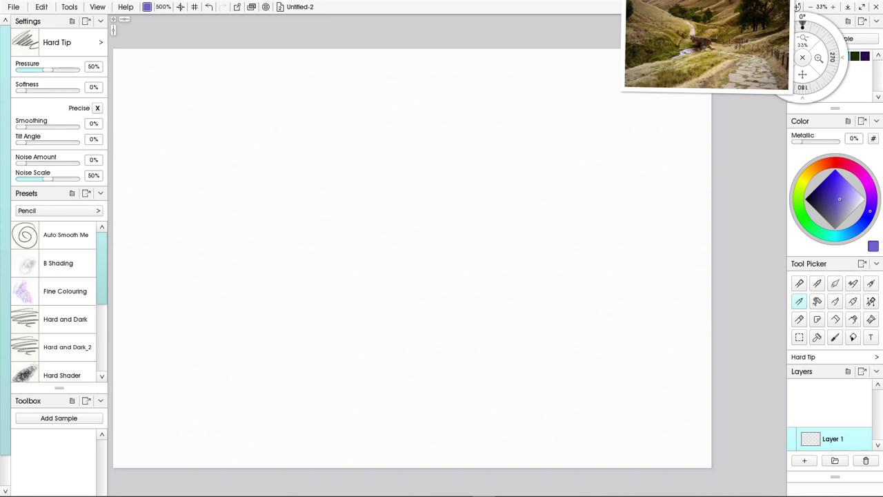
{"action": "left_click", "coordinate": [66, 319]}
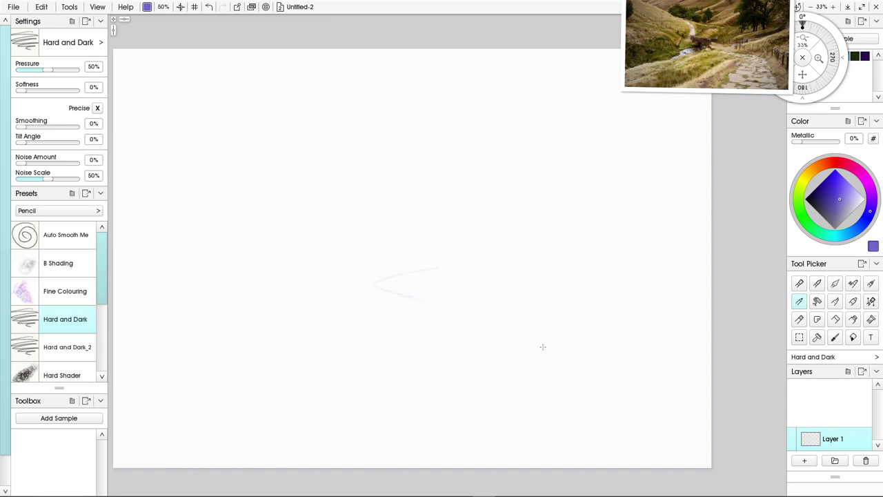
{"action": "left_click", "coordinate": [811, 198]}
{"action": "mouse_move", "coordinate": [436, 267]}
{"action": "left_mouse_down"}
{"action": "mouse_move", "coordinate": [376, 288]}
{"action": "mouse_move", "coordinate": [453, 310]}
{"action": "left_mouse_up"}
{"action": "key", "text": "Delete"}
{"action": "left_click_drag", "start_coordinate": [438, 303], "coordinate": [395, 314]}
{"action": "left_click_drag", "start_coordinate": [428, 330], "coordinate": [391, 316]}
{"action": "mouse_move", "coordinate": [450, 343]}
{"action": "left_mouse_down"}
{"action": "mouse_move", "coordinate": [487, 357]}
{"action": "mouse_move", "coordinate": [458, 345]}
{"action": "mouse_move", "coordinate": [482, 355]}
{"action": "mouse_move", "coordinate": [480, 346]}
{"action": "mouse_move", "coordinate": [495, 360]}
{"action": "mouse_move", "coordinate": [467, 347]}
{"action": "mouse_move", "coordinate": [474, 359]}
{"action": "mouse_move", "coordinate": [427, 373]}
{"action": "left_mouse_up"}
Retrace the angled bank edge with the Soft Tip pencil and add grass tufts below it and beside the path.
{"action": "scroll", "coordinate": [56, 301], "scroll_direction": "down", "scroll_amount": 5}
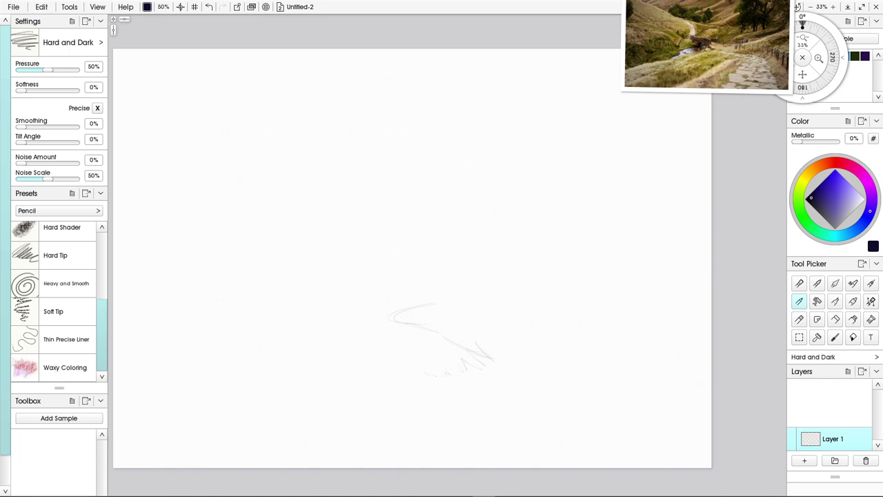
{"action": "left_click", "coordinate": [62, 312]}
{"action": "left_click_drag", "start_coordinate": [395, 320], "coordinate": [427, 329]}
{"action": "mouse_move", "coordinate": [426, 329]}
{"action": "left_mouse_down"}
{"action": "mouse_move", "coordinate": [397, 321]}
{"action": "mouse_move", "coordinate": [492, 357]}
{"action": "left_mouse_up"}
{"action": "mouse_move", "coordinate": [436, 305]}
{"action": "left_mouse_down"}
{"action": "mouse_move", "coordinate": [393, 317]}
{"action": "mouse_move", "coordinate": [445, 304]}
{"action": "left_mouse_up"}
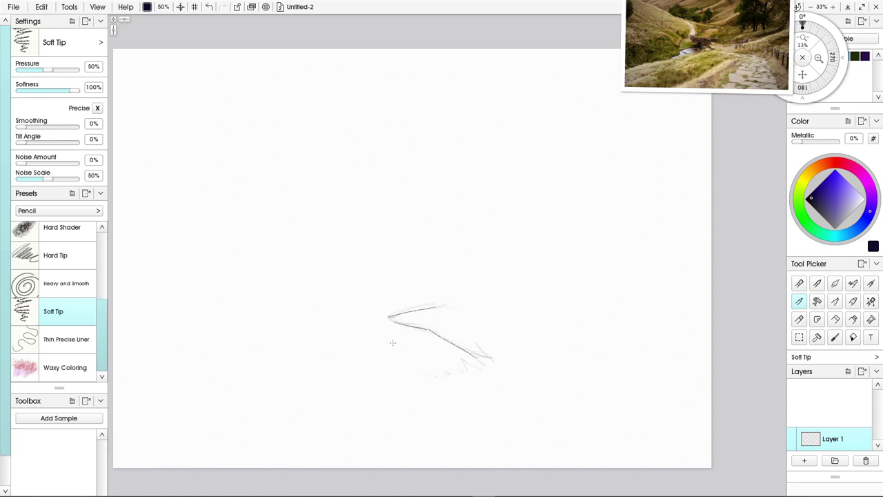
{"action": "mouse_move", "coordinate": [476, 363]}
{"action": "left_mouse_down"}
{"action": "mouse_move", "coordinate": [497, 358]}
{"action": "mouse_move", "coordinate": [454, 352]}
{"action": "mouse_move", "coordinate": [448, 373]}
{"action": "mouse_move", "coordinate": [442, 367]}
{"action": "mouse_move", "coordinate": [432, 381]}
{"action": "mouse_move", "coordinate": [360, 399]}
{"action": "mouse_move", "coordinate": [336, 416]}
{"action": "left_mouse_up"}
{"action": "mouse_move", "coordinate": [487, 371]}
{"action": "left_mouse_down"}
{"action": "mouse_move", "coordinate": [486, 394]}
{"action": "mouse_move", "coordinate": [450, 417]}
{"action": "left_mouse_up"}
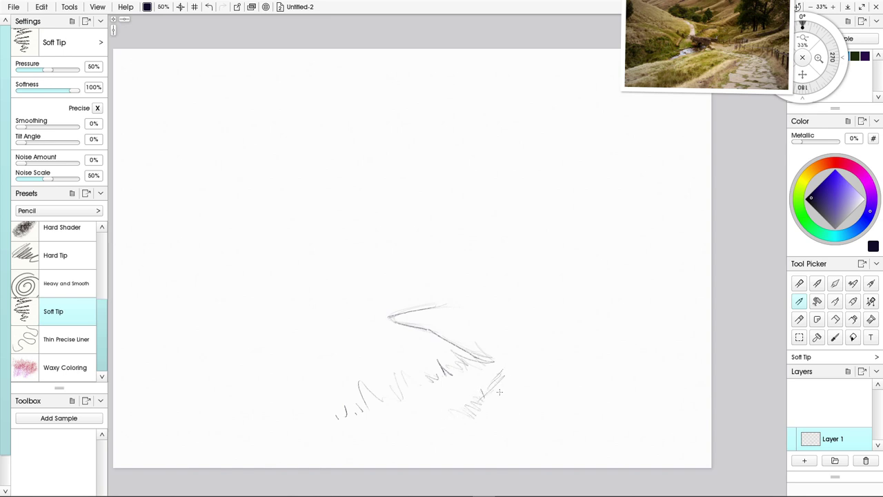
Sketch the large paving stones of the footpath in the right foreground.
{"action": "left_click_drag", "start_coordinate": [500, 391], "coordinate": [551, 410]}
{"action": "mouse_move", "coordinate": [481, 399]}
{"action": "left_mouse_down"}
{"action": "mouse_move", "coordinate": [550, 407]}
{"action": "mouse_move", "coordinate": [505, 419]}
{"action": "mouse_move", "coordinate": [524, 423]}
{"action": "mouse_move", "coordinate": [549, 413]}
{"action": "mouse_move", "coordinate": [517, 425]}
{"action": "mouse_move", "coordinate": [532, 429]}
{"action": "mouse_move", "coordinate": [474, 426]}
{"action": "mouse_move", "coordinate": [491, 456]}
{"action": "mouse_move", "coordinate": [543, 447]}
{"action": "mouse_move", "coordinate": [521, 458]}
{"action": "mouse_move", "coordinate": [456, 453]}
{"action": "mouse_move", "coordinate": [480, 458]}
{"action": "left_mouse_up"}
{"action": "mouse_move", "coordinate": [560, 419]}
{"action": "left_mouse_down"}
{"action": "mouse_move", "coordinate": [604, 418]}
{"action": "mouse_move", "coordinate": [576, 437]}
{"action": "mouse_move", "coordinate": [597, 439]}
{"action": "mouse_move", "coordinate": [567, 437]}
{"action": "mouse_move", "coordinate": [550, 419]}
{"action": "mouse_move", "coordinate": [613, 438]}
{"action": "left_mouse_up"}
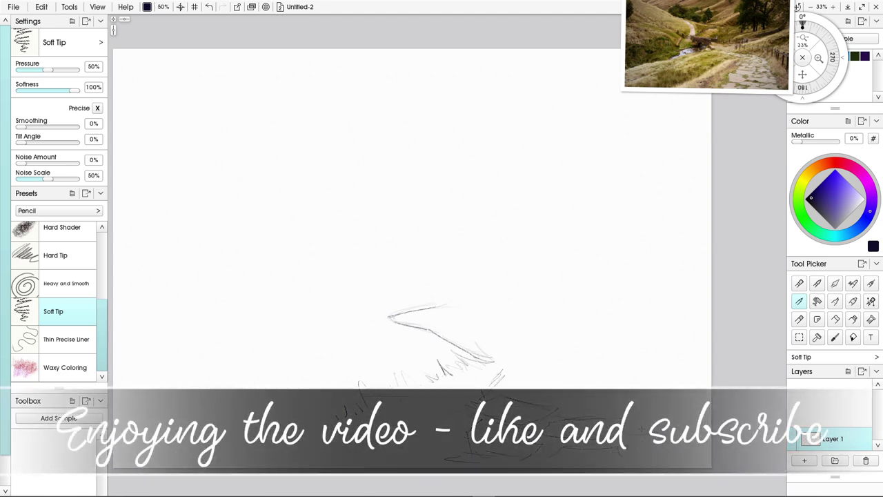
Try sketching a posted fence across the right bank with slope lines behind it.
{"action": "left_click_drag", "start_coordinate": [704, 372], "coordinate": [610, 326]}
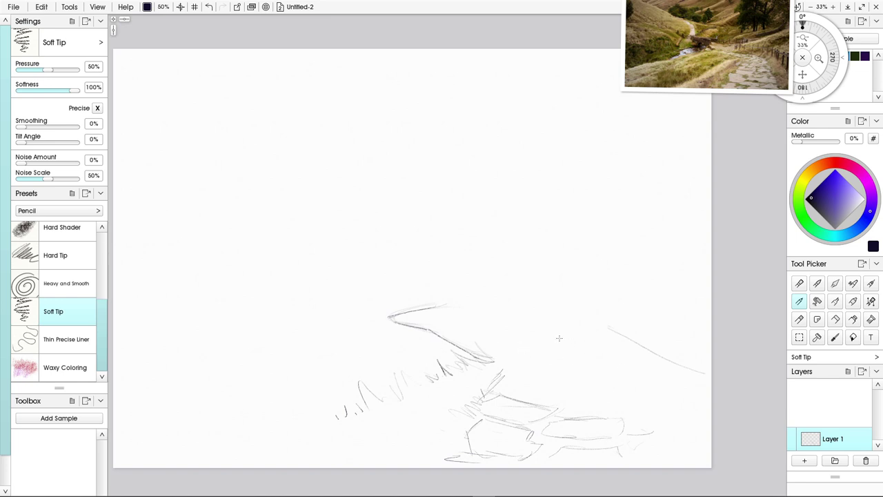
{"action": "mouse_move", "coordinate": [562, 339]}
{"action": "left_mouse_down"}
{"action": "mouse_move", "coordinate": [649, 346]}
{"action": "mouse_move", "coordinate": [545, 332]}
{"action": "mouse_move", "coordinate": [649, 350]}
{"action": "mouse_move", "coordinate": [703, 373]}
{"action": "left_mouse_up"}
{"action": "mouse_move", "coordinate": [578, 311]}
{"action": "left_mouse_down"}
{"action": "mouse_move", "coordinate": [538, 331]}
{"action": "mouse_move", "coordinate": [541, 349]}
{"action": "mouse_move", "coordinate": [646, 366]}
{"action": "mouse_move", "coordinate": [671, 392]}
{"action": "left_mouse_up"}
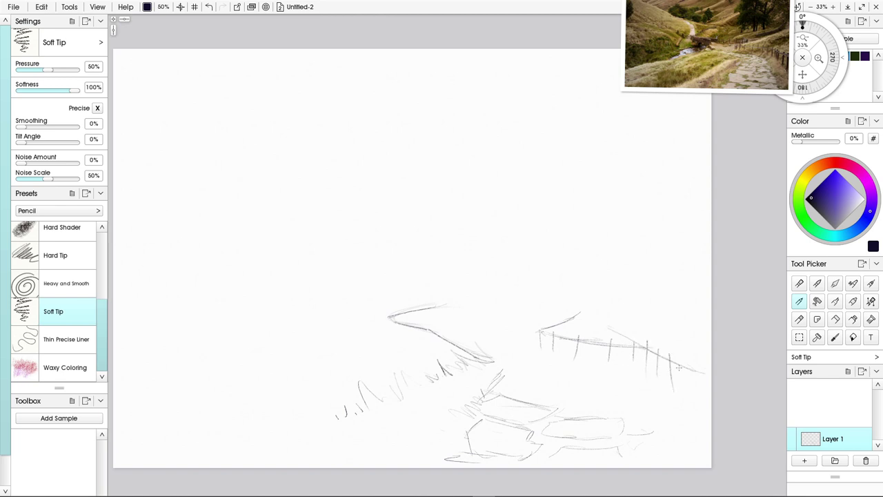
{"action": "left_click_drag", "start_coordinate": [682, 358], "coordinate": [684, 404]}
{"action": "left_click_drag", "start_coordinate": [692, 374], "coordinate": [693, 385]}
{"action": "mouse_move", "coordinate": [692, 279]}
{"action": "left_mouse_down"}
{"action": "mouse_move", "coordinate": [636, 312]}
{"action": "mouse_move", "coordinate": [551, 332]}
{"action": "mouse_move", "coordinate": [617, 308]}
{"action": "left_mouse_up"}
{"action": "left_click_drag", "start_coordinate": [565, 312], "coordinate": [498, 315]}
{"action": "left_click_drag", "start_coordinate": [442, 305], "coordinate": [389, 316]}
{"action": "mouse_move", "coordinate": [543, 296]}
{"action": "left_mouse_down"}
{"action": "mouse_move", "coordinate": [583, 342]}
{"action": "mouse_move", "coordinate": [538, 325]}
{"action": "mouse_move", "coordinate": [553, 349]}
{"action": "mouse_move", "coordinate": [637, 363]}
{"action": "mouse_move", "coordinate": [608, 330]}
{"action": "mouse_move", "coordinate": [608, 316]}
{"action": "mouse_move", "coordinate": [671, 386]}
{"action": "mouse_move", "coordinate": [603, 346]}
{"action": "mouse_move", "coordinate": [585, 362]}
{"action": "mouse_move", "coordinate": [614, 291]}
{"action": "mouse_move", "coordinate": [688, 292]}
{"action": "left_mouse_up"}
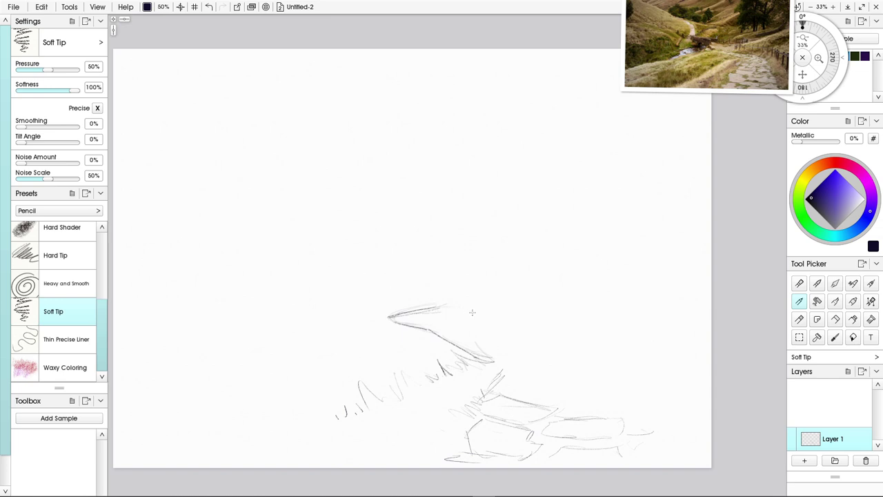
Sketch the stone bridge in the middle of the canvas with its arch, parapet line and square end wall.
{"action": "mouse_move", "coordinate": [444, 307]}
{"action": "left_mouse_down"}
{"action": "mouse_move", "coordinate": [380, 278]}
{"action": "mouse_move", "coordinate": [407, 292]}
{"action": "mouse_move", "coordinate": [323, 294]}
{"action": "left_mouse_up"}
{"action": "mouse_move", "coordinate": [437, 289]}
{"action": "left_mouse_down"}
{"action": "mouse_move", "coordinate": [437, 307]}
{"action": "mouse_move", "coordinate": [398, 290]}
{"action": "mouse_move", "coordinate": [294, 292]}
{"action": "mouse_move", "coordinate": [367, 320]}
{"action": "left_mouse_up"}
{"action": "left_click_drag", "start_coordinate": [366, 321], "coordinate": [394, 314]}
{"action": "left_click_drag", "start_coordinate": [321, 319], "coordinate": [344, 298]}
{"action": "left_click_drag", "start_coordinate": [280, 304], "coordinate": [319, 322]}
{"action": "mouse_move", "coordinate": [338, 281]}
{"action": "left_mouse_down"}
{"action": "mouse_move", "coordinate": [305, 286]}
{"action": "mouse_move", "coordinate": [338, 281]}
{"action": "left_mouse_up"}
{"action": "left_click_drag", "start_coordinate": [367, 283], "coordinate": [444, 286]}
{"action": "left_click_drag", "start_coordinate": [370, 302], "coordinate": [445, 289]}
{"action": "left_click_drag", "start_coordinate": [445, 288], "coordinate": [446, 307]}
{"action": "left_click_drag", "start_coordinate": [390, 317], "coordinate": [423, 310]}
Sketch the stream's banks from under the bridge arch to the canvas's left edge, with small grass ticks along them.
{"action": "left_click_drag", "start_coordinate": [393, 320], "coordinate": [436, 330]}
{"action": "left_click_drag", "start_coordinate": [394, 301], "coordinate": [371, 323]}
{"action": "mouse_move", "coordinate": [383, 315]}
{"action": "left_mouse_down"}
{"action": "mouse_move", "coordinate": [423, 343]}
{"action": "mouse_move", "coordinate": [367, 325]}
{"action": "left_mouse_up"}
{"action": "mouse_move", "coordinate": [318, 320]}
{"action": "left_mouse_down"}
{"action": "mouse_move", "coordinate": [314, 330]}
{"action": "mouse_move", "coordinate": [349, 320]}
{"action": "left_mouse_up"}
{"action": "mouse_move", "coordinate": [315, 322]}
{"action": "left_mouse_down"}
{"action": "mouse_move", "coordinate": [254, 335]}
{"action": "mouse_move", "coordinate": [242, 352]}
{"action": "left_mouse_up"}
{"action": "left_click_drag", "start_coordinate": [248, 336], "coordinate": [291, 329]}
{"action": "left_click_drag", "start_coordinate": [363, 328], "coordinate": [258, 367]}
{"action": "left_click_drag", "start_coordinate": [367, 321], "coordinate": [327, 345]}
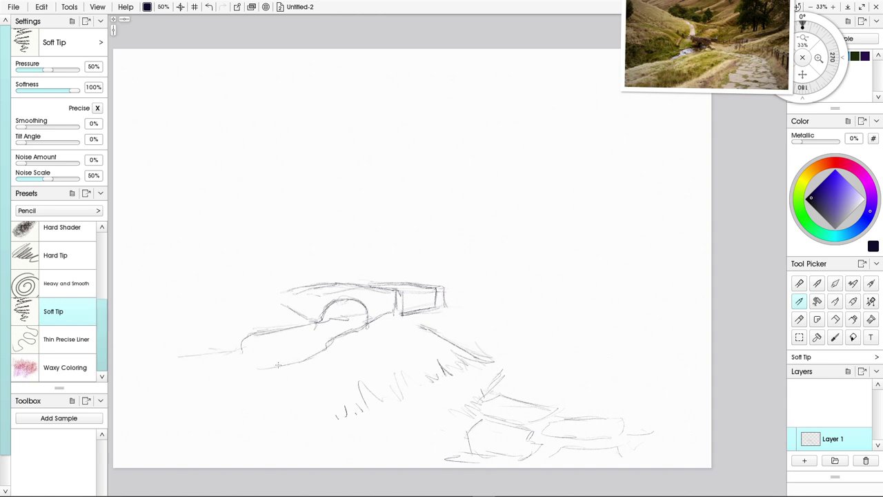
{"action": "left_click_drag", "start_coordinate": [274, 366], "coordinate": [115, 354]}
{"action": "left_click_drag", "start_coordinate": [181, 345], "coordinate": [199, 355]}
{"action": "left_click_drag", "start_coordinate": [200, 354], "coordinate": [247, 363]}
Reshape the bridge's top edge with curved strokes above the arch.
{"action": "left_click_drag", "start_coordinate": [305, 280], "coordinate": [383, 287]}
{"action": "mouse_move", "coordinate": [299, 279]}
{"action": "left_mouse_down"}
{"action": "mouse_move", "coordinate": [295, 299]}
{"action": "mouse_move", "coordinate": [335, 281]}
{"action": "left_mouse_up"}
{"action": "left_click_drag", "start_coordinate": [288, 293], "coordinate": [347, 290]}
{"action": "left_click_drag", "start_coordinate": [307, 279], "coordinate": [375, 287]}
Extend the parapet to its left end and sketch the cross-braced gate and first fence post beyond it.
{"action": "left_click_drag", "start_coordinate": [323, 270], "coordinate": [287, 262]}
{"action": "left_click_drag", "start_coordinate": [287, 263], "coordinate": [280, 283]}
{"action": "left_click_drag", "start_coordinate": [291, 264], "coordinate": [319, 270]}
{"action": "mouse_move", "coordinate": [286, 265]}
{"action": "left_mouse_down"}
{"action": "mouse_move", "coordinate": [258, 262]}
{"action": "mouse_move", "coordinate": [246, 279]}
{"action": "left_mouse_up"}
{"action": "left_click_drag", "start_coordinate": [247, 265], "coordinate": [279, 280]}
{"action": "left_click_drag", "start_coordinate": [243, 254], "coordinate": [239, 277]}
{"action": "left_click_drag", "start_coordinate": [216, 239], "coordinate": [213, 257]}
{"action": "left_click_drag", "start_coordinate": [216, 243], "coordinate": [234, 256]}
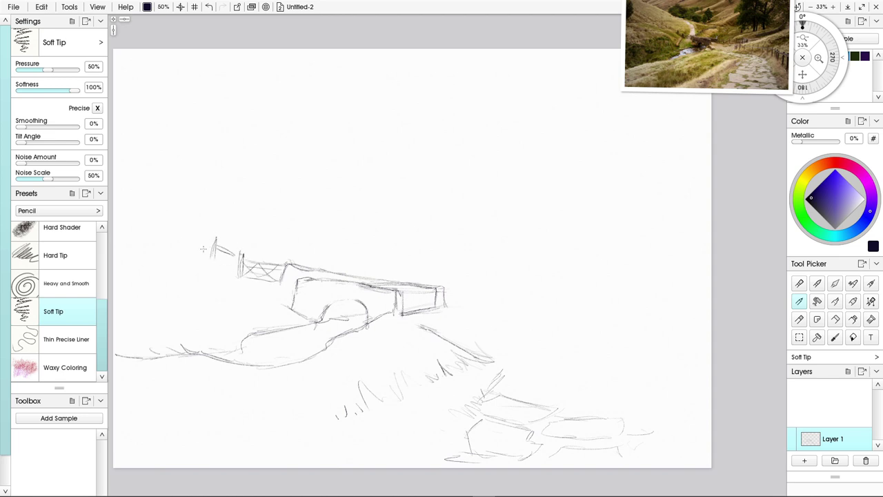
Sketch the left hillside slope with the winding path behind the gate and the bush tops above it.
{"action": "mouse_move", "coordinate": [226, 195]}
{"action": "left_mouse_down"}
{"action": "mouse_move", "coordinate": [288, 258]}
{"action": "mouse_move", "coordinate": [253, 249]}
{"action": "mouse_move", "coordinate": [114, 142]}
{"action": "left_mouse_up"}
{"action": "left_click_drag", "start_coordinate": [263, 204], "coordinate": [353, 234]}
{"action": "left_click_drag", "start_coordinate": [207, 169], "coordinate": [239, 163]}
{"action": "left_click_drag", "start_coordinate": [253, 172], "coordinate": [280, 170]}
Sketch the slim tree beside the bushes and two distant ridge lines above them.
{"action": "left_click_drag", "start_coordinate": [366, 172], "coordinate": [378, 193]}
{"action": "left_click_drag", "start_coordinate": [378, 215], "coordinate": [384, 229]}
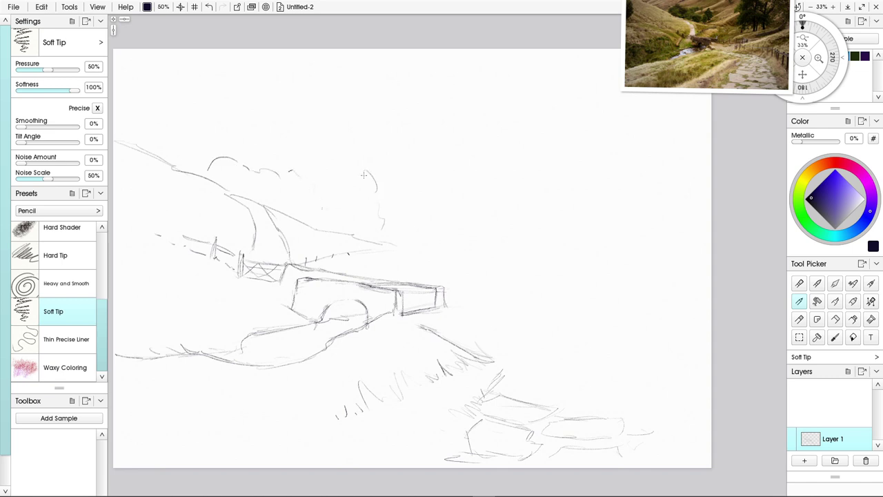
{"action": "left_click_drag", "start_coordinate": [362, 174], "coordinate": [359, 238]}
{"action": "left_click_drag", "start_coordinate": [299, 184], "coordinate": [335, 215]}
{"action": "left_click_drag", "start_coordinate": [214, 148], "coordinate": [255, 123]}
{"action": "left_click_drag", "start_coordinate": [268, 157], "coordinate": [322, 122]}
Sketch a fence from the bridge's end wall to the canvas's right edge with upright posts.
{"action": "mouse_move", "coordinate": [447, 293]}
{"action": "left_mouse_down"}
{"action": "mouse_move", "coordinate": [534, 305]}
{"action": "mouse_move", "coordinate": [518, 330]}
{"action": "left_mouse_up"}
{"action": "left_click_drag", "start_coordinate": [535, 307], "coordinate": [710, 351]}
{"action": "left_click_drag", "start_coordinate": [560, 302], "coordinate": [559, 340]}
{"action": "left_click_drag", "start_coordinate": [591, 314], "coordinate": [590, 353]}
{"action": "left_click_drag", "start_coordinate": [635, 322], "coordinate": [631, 373]}
Add smaller, flatter paving stones receding up the path toward the fence.
{"action": "mouse_move", "coordinate": [567, 394]}
{"action": "left_mouse_down"}
{"action": "mouse_move", "coordinate": [625, 403]}
{"action": "mouse_move", "coordinate": [624, 416]}
{"action": "left_mouse_up"}
{"action": "left_click_drag", "start_coordinate": [519, 384], "coordinate": [564, 376]}
{"action": "left_click_drag", "start_coordinate": [539, 391], "coordinate": [604, 385]}
{"action": "left_click_drag", "start_coordinate": [535, 366], "coordinate": [567, 365]}
{"action": "left_click_drag", "start_coordinate": [535, 372], "coordinate": [577, 371]}
{"action": "left_click_drag", "start_coordinate": [578, 362], "coordinate": [604, 366]}
Erase the fence section beside the bridge and redraw its rail out to a far corner post.
{"action": "mouse_move", "coordinate": [297, 283]}
{"action": "left_mouse_down"}
{"action": "mouse_move", "coordinate": [357, 283]}
{"action": "mouse_move", "coordinate": [295, 278]}
{"action": "mouse_move", "coordinate": [354, 276]}
{"action": "left_mouse_up"}
{"action": "key", "text": "e"}
{"action": "key", "text": "e"}
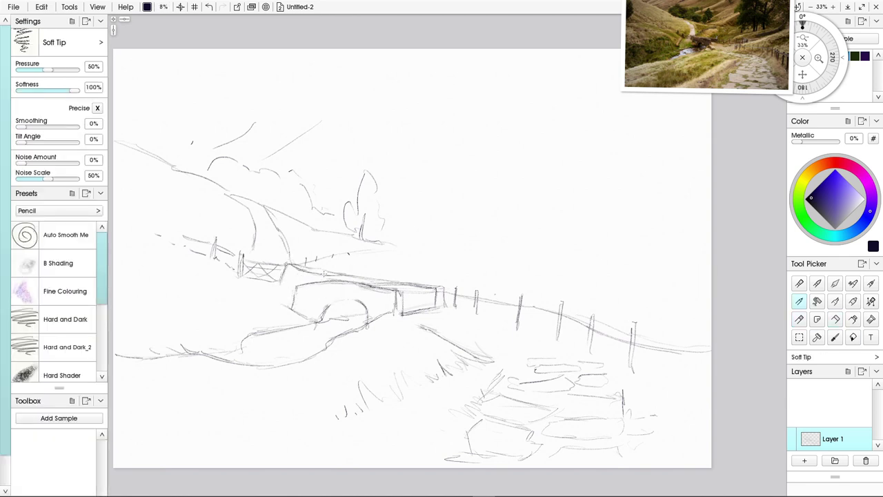
{"action": "key", "text": "e"}
{"action": "mouse_move", "coordinate": [454, 292]}
{"action": "left_mouse_down"}
{"action": "mouse_move", "coordinate": [516, 320]}
{"action": "mouse_move", "coordinate": [511, 285]}
{"action": "mouse_move", "coordinate": [496, 287]}
{"action": "left_mouse_up"}
{"action": "key", "text": "e"}
{"action": "left_click_drag", "start_coordinate": [516, 285], "coordinate": [538, 293]}
{"action": "left_click_drag", "start_coordinate": [537, 284], "coordinate": [537, 299]}
Redraw the front fence from its corner to the right edge without the doubled rail, adding posts to the section beside the bridge.
{"action": "mouse_move", "coordinate": [515, 280]}
{"action": "left_mouse_down"}
{"action": "mouse_move", "coordinate": [515, 295]}
{"action": "mouse_move", "coordinate": [704, 367]}
{"action": "left_mouse_up"}
{"action": "left_click_drag", "start_coordinate": [506, 309], "coordinate": [509, 337]}
{"action": "left_click_drag", "start_coordinate": [585, 323], "coordinate": [624, 338]}
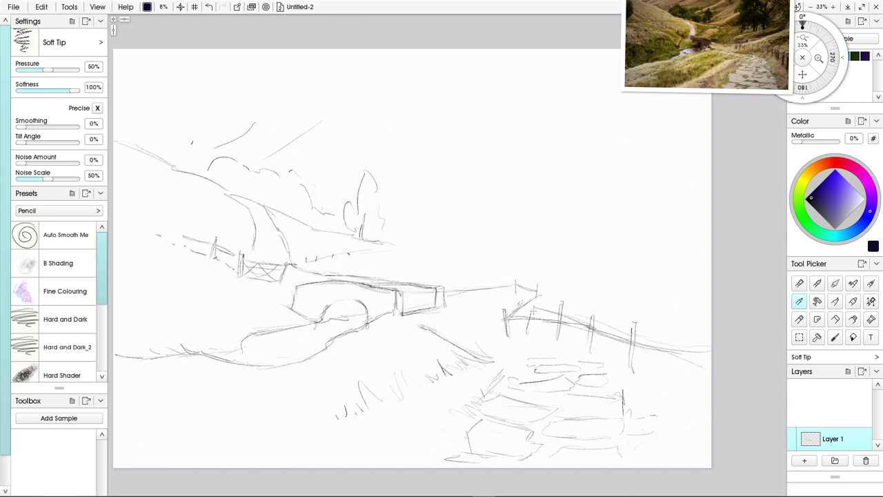
{"action": "left_click_drag", "start_coordinate": [532, 311], "coordinate": [529, 336]}
{"action": "key", "text": "e"}
{"action": "left_click_drag", "start_coordinate": [534, 307], "coordinate": [635, 323]}
{"action": "left_click_drag", "start_coordinate": [485, 281], "coordinate": [483, 298]}
{"action": "left_click_drag", "start_coordinate": [497, 279], "coordinate": [495, 298]}
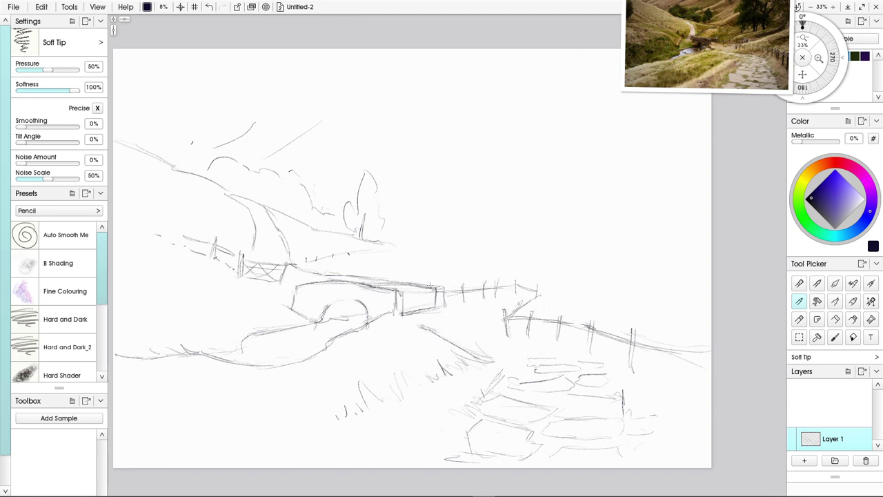
Outline the large tree's foliage and trunks on the right, with the sloping ground lines beneath them.
{"action": "left_click_drag", "start_coordinate": [506, 55], "coordinate": [493, 141]}
{"action": "mouse_move", "coordinate": [493, 141]}
{"action": "left_mouse_down"}
{"action": "mouse_move", "coordinate": [478, 221]}
{"action": "mouse_move", "coordinate": [498, 259]}
{"action": "left_mouse_up"}
{"action": "mouse_move", "coordinate": [474, 274]}
{"action": "left_mouse_down"}
{"action": "mouse_move", "coordinate": [568, 260]}
{"action": "mouse_move", "coordinate": [681, 199]}
{"action": "left_mouse_up"}
{"action": "left_click_drag", "start_coordinate": [645, 268], "coordinate": [568, 299]}
{"action": "left_click_drag", "start_coordinate": [541, 88], "coordinate": [531, 261]}
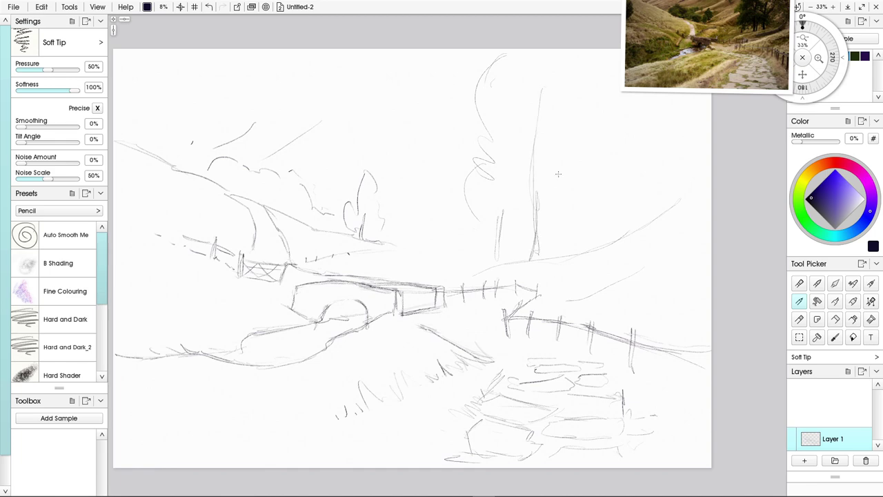
Sketch a second tall trunk with spreading branches beside the large tree.
{"action": "left_click_drag", "start_coordinate": [589, 119], "coordinate": [569, 127]}
{"action": "left_click_drag", "start_coordinate": [586, 72], "coordinate": [576, 249]}
{"action": "left_click_drag", "start_coordinate": [501, 112], "coordinate": [578, 179]}
{"action": "left_click_drag", "start_coordinate": [601, 160], "coordinate": [576, 190]}
{"action": "left_click_drag", "start_coordinate": [579, 194], "coordinate": [541, 257]}
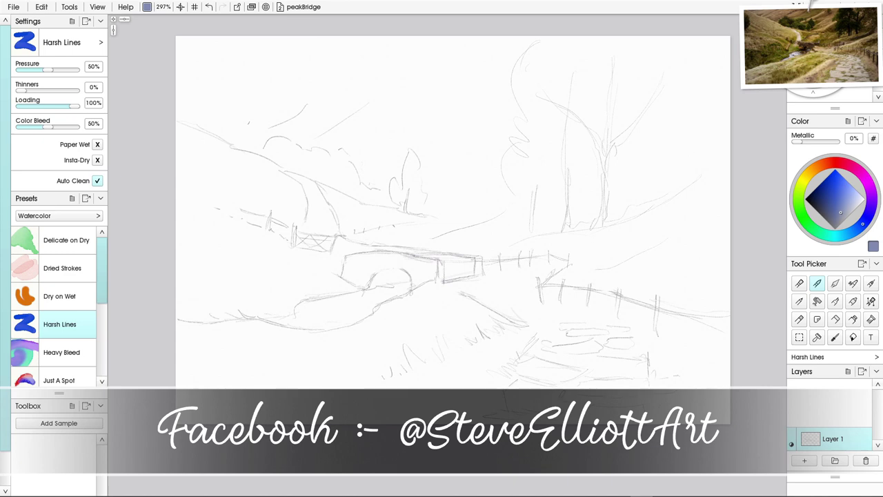
Add a new layer above the pencil sketch.
{"action": "left_click", "coordinate": [803, 461]}
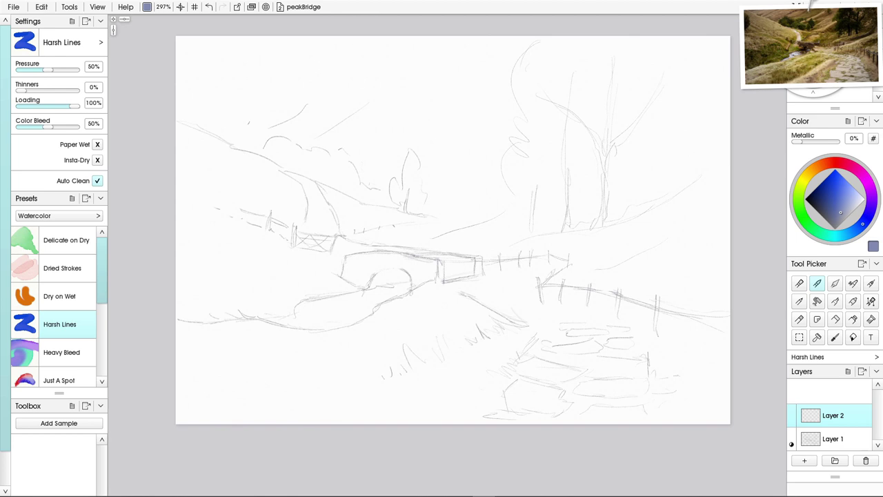
Try blending overlapping grey-blue, olive green and bright lime Watercolor strokes over the distant hills with the Harsh Lines preset.
{"action": "left_click_drag", "start_coordinate": [429, 125], "coordinate": [458, 139]}
{"action": "mouse_move", "coordinate": [411, 111]}
{"action": "left_mouse_down"}
{"action": "mouse_move", "coordinate": [468, 142]}
{"action": "mouse_move", "coordinate": [423, 137]}
{"action": "mouse_move", "coordinate": [431, 155]}
{"action": "mouse_move", "coordinate": [404, 154]}
{"action": "mouse_move", "coordinate": [386, 128]}
{"action": "mouse_move", "coordinate": [401, 118]}
{"action": "mouse_move", "coordinate": [363, 111]}
{"action": "mouse_move", "coordinate": [347, 128]}
{"action": "mouse_move", "coordinate": [364, 151]}
{"action": "left_mouse_up"}
{"action": "left_click", "coordinate": [801, 186]}
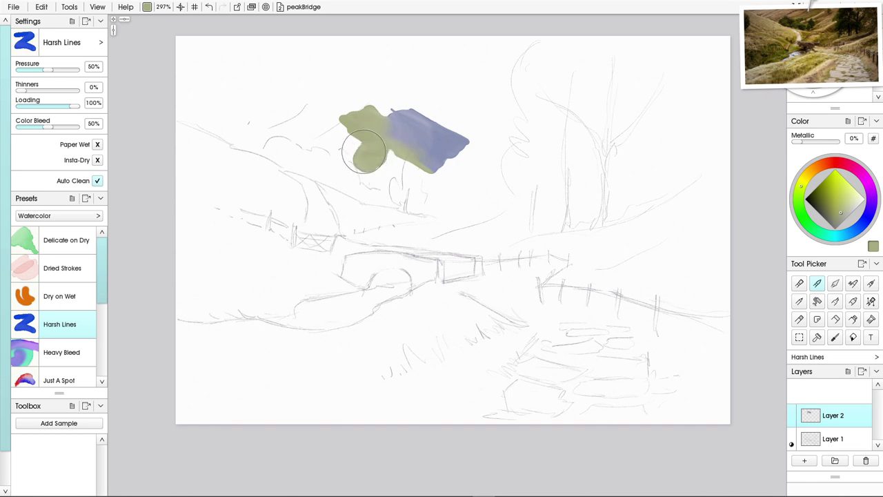
{"action": "left_click", "coordinate": [836, 178]}
{"action": "mouse_move", "coordinate": [492, 140]}
{"action": "left_mouse_down"}
{"action": "mouse_move", "coordinate": [453, 109]}
{"action": "mouse_move", "coordinate": [440, 121]}
{"action": "mouse_move", "coordinate": [459, 161]}
{"action": "mouse_move", "coordinate": [407, 178]}
{"action": "mouse_move", "coordinate": [351, 167]}
{"action": "left_mouse_up"}
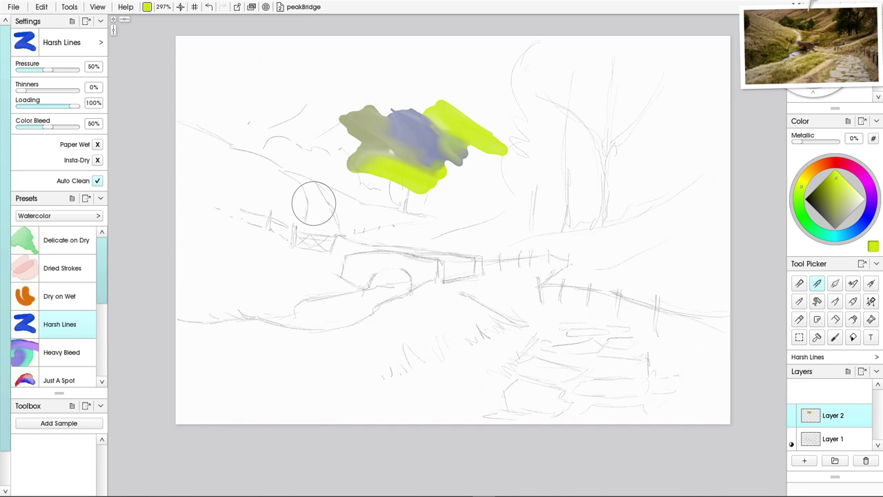
Undo all the trial watercolour strokes on the new layer.
{"action": "key", "text": "ctrl+z"}
{"action": "key", "text": "ctrl+z"}
{"action": "key", "text": "ctrl+z"}
{"action": "key", "text": "ctrl+z"}
{"action": "key", "text": "ctrl+z"}
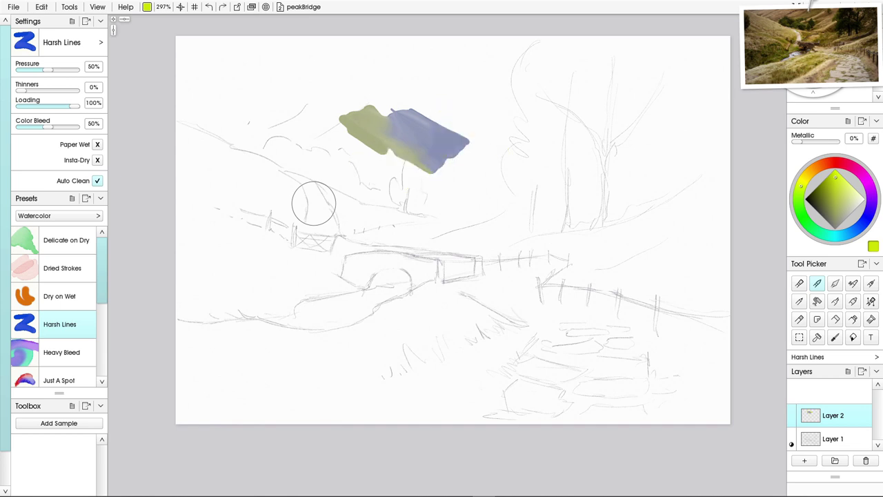
{"action": "key", "text": "ctrl+z"}
{"action": "key", "text": "ctrl+z"}
{"action": "key", "text": "ctrl+z"}
{"action": "key", "text": "ctrl+z"}
{"action": "key", "text": "ctrl+z"}
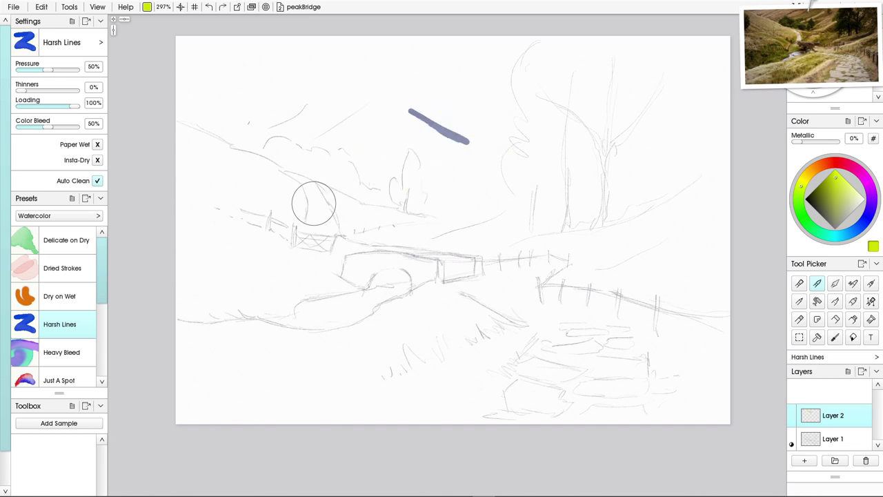
{"action": "key", "text": "ctrl+z"}
{"action": "key", "text": "ctrl+z"}
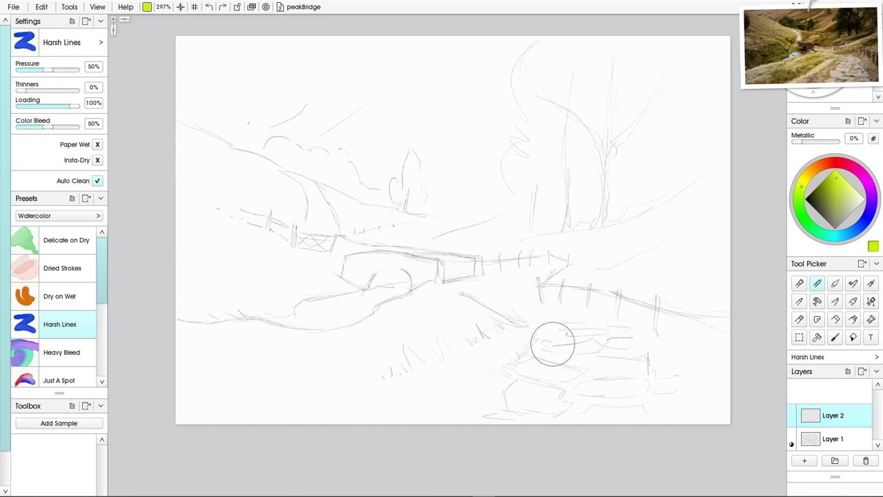
Paint a bright yellow watercolour wash over the field just behind the bridge, undoing the pale yellow trial strokes first.
{"action": "left_click", "coordinate": [854, 197]}
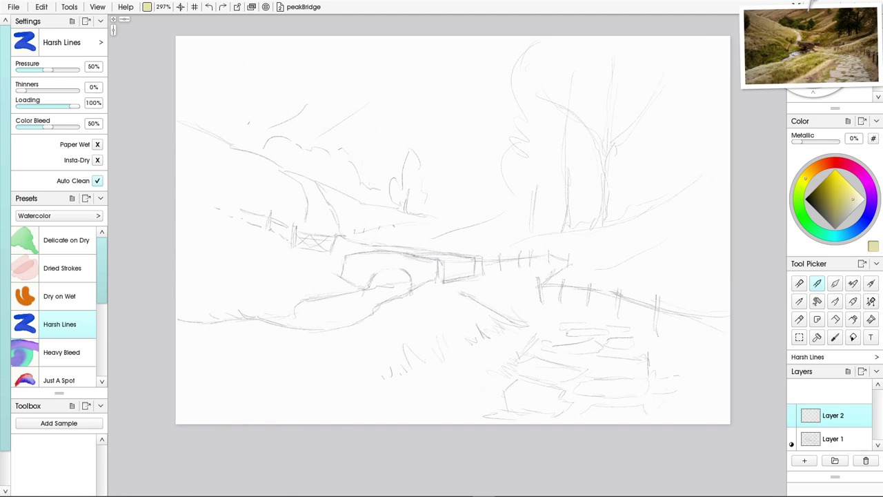
{"action": "mouse_move", "coordinate": [476, 203]}
{"action": "left_mouse_down"}
{"action": "mouse_move", "coordinate": [473, 217]}
{"action": "mouse_move", "coordinate": [386, 235]}
{"action": "left_mouse_up"}
{"action": "left_click", "coordinate": [838, 176]}
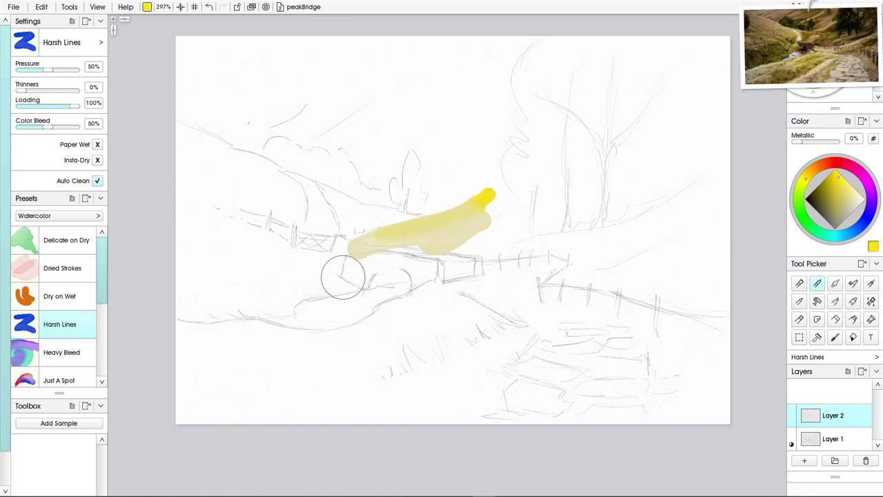
{"action": "key", "text": "ctrl+z"}
{"action": "key", "text": "ctrl+z"}
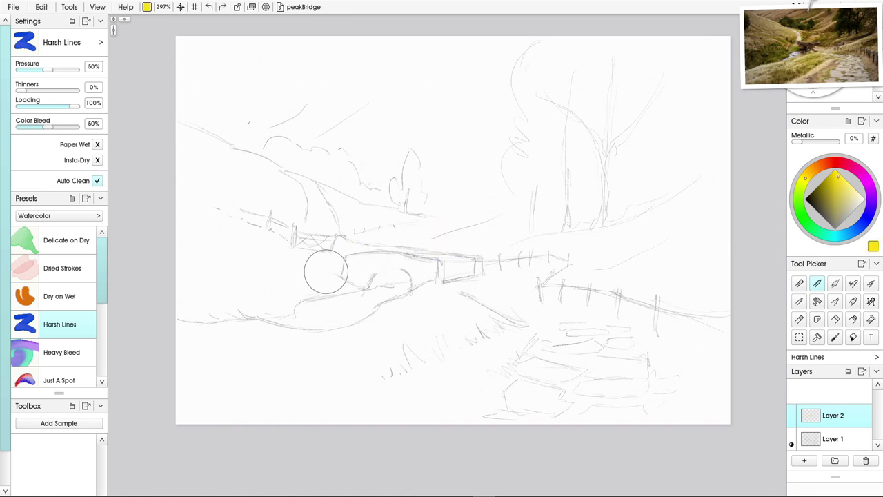
{"action": "mouse_move", "coordinate": [453, 210]}
{"action": "left_mouse_down"}
{"action": "mouse_move", "coordinate": [441, 217]}
{"action": "mouse_move", "coordinate": [489, 220]}
{"action": "mouse_move", "coordinate": [477, 250]}
{"action": "left_mouse_up"}
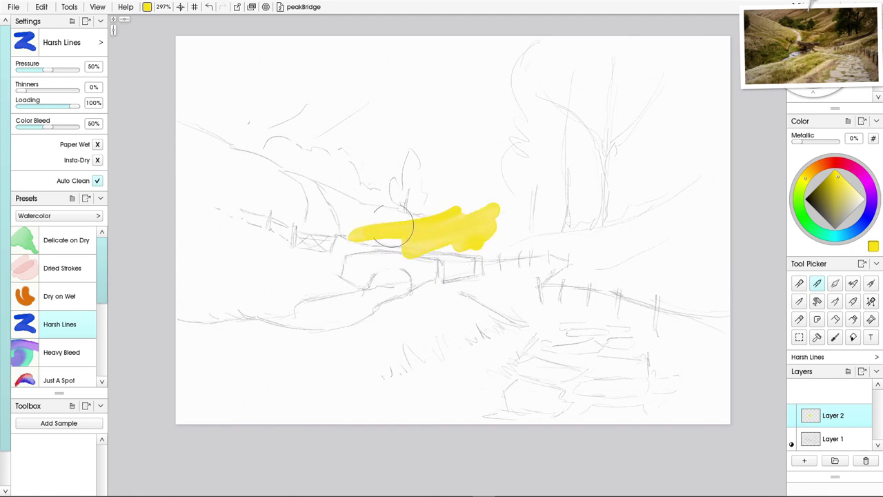
{"action": "left_click_drag", "start_coordinate": [449, 217], "coordinate": [375, 212]}
Paint soft orange washes on the left slope and up the hills above the yellow field, blending into the yellow.
{"action": "left_click", "coordinate": [812, 170]}
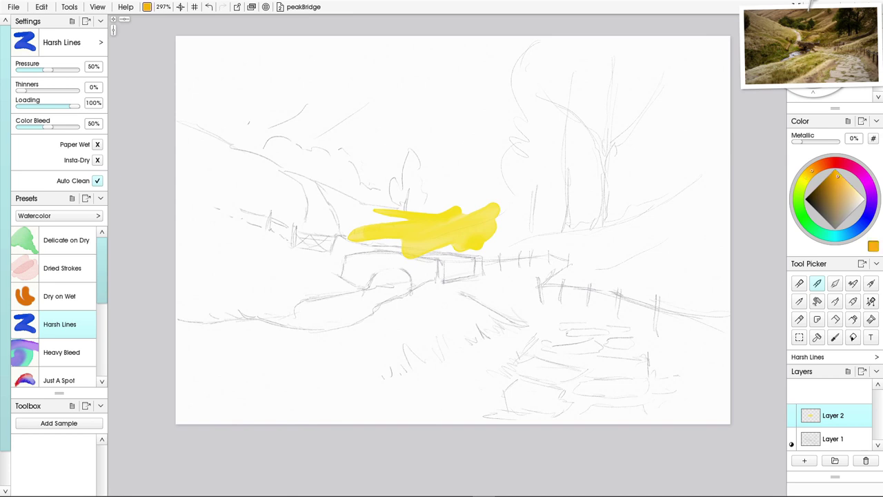
{"action": "left_click_drag", "start_coordinate": [851, 192], "coordinate": [841, 183]}
{"action": "mouse_move", "coordinate": [329, 189]}
{"action": "left_mouse_down"}
{"action": "mouse_move", "coordinate": [383, 211]}
{"action": "mouse_move", "coordinate": [366, 224]}
{"action": "mouse_move", "coordinate": [338, 217]}
{"action": "left_mouse_up"}
{"action": "left_click", "coordinate": [316, 179]}
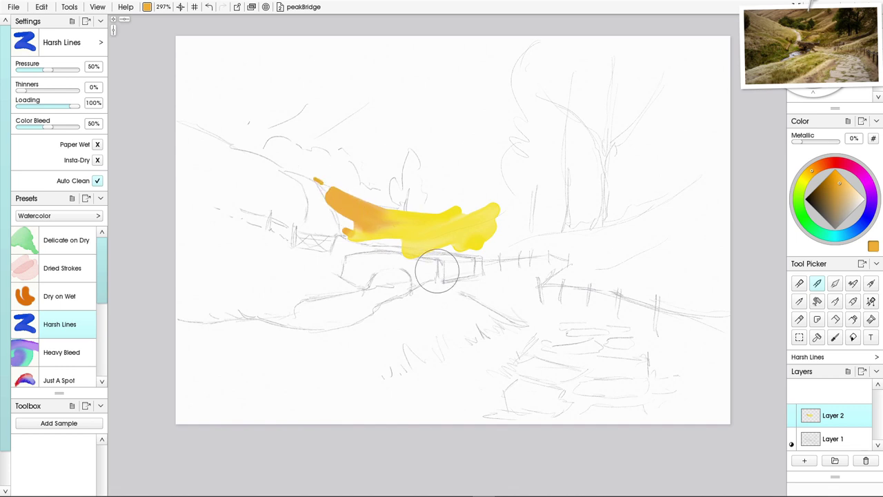
{"action": "mouse_move", "coordinate": [503, 104]}
{"action": "left_mouse_down"}
{"action": "mouse_move", "coordinate": [408, 190]}
{"action": "mouse_move", "coordinate": [485, 165]}
{"action": "mouse_move", "coordinate": [474, 216]}
{"action": "mouse_move", "coordinate": [475, 131]}
{"action": "mouse_move", "coordinate": [341, 152]}
{"action": "left_mouse_up"}
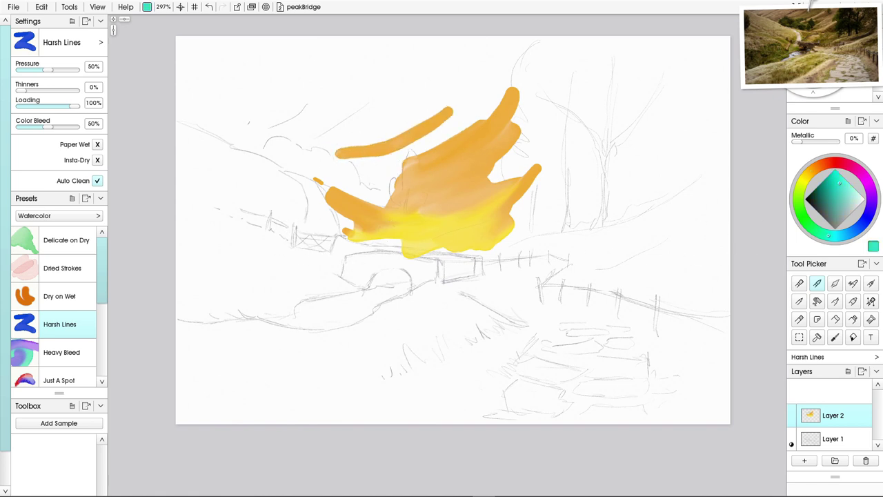
Mix a muted greyish pink and brush it across the distant hills above the orange wash.
{"action": "left_click", "coordinate": [855, 195]}
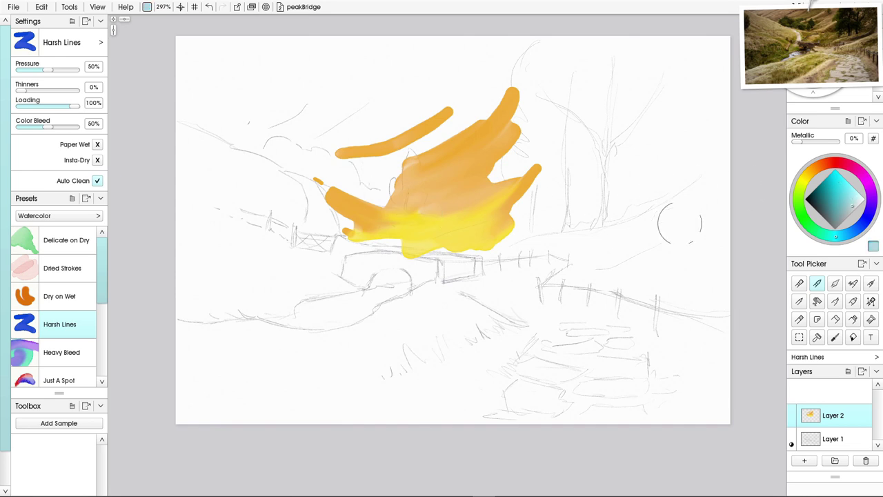
{"action": "left_click", "coordinate": [843, 68]}
{"action": "left_click", "coordinate": [844, 194]}
{"action": "left_click", "coordinate": [828, 162]}
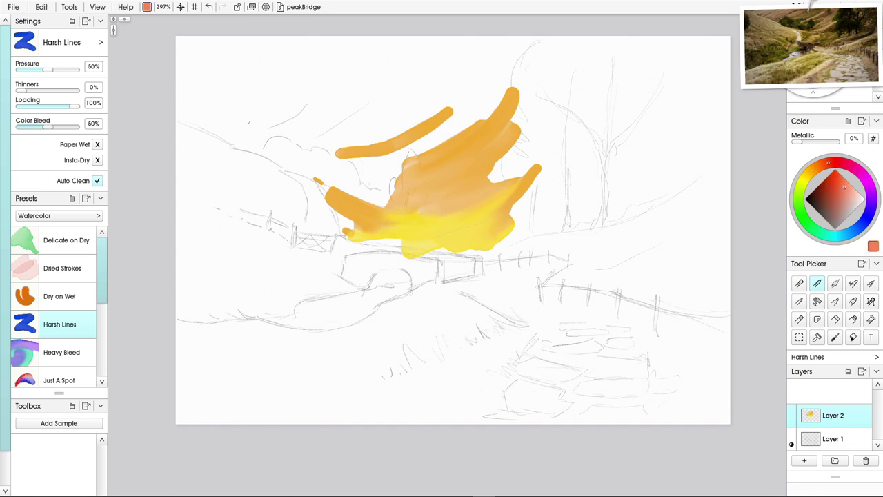
{"action": "left_click_drag", "start_coordinate": [844, 196], "coordinate": [848, 203]}
{"action": "mouse_move", "coordinate": [533, 153]}
{"action": "left_mouse_down"}
{"action": "mouse_move", "coordinate": [441, 105]}
{"action": "mouse_move", "coordinate": [387, 145]}
{"action": "mouse_move", "coordinate": [421, 124]}
{"action": "mouse_move", "coordinate": [307, 147]}
{"action": "mouse_move", "coordinate": [492, 79]}
{"action": "left_mouse_up"}
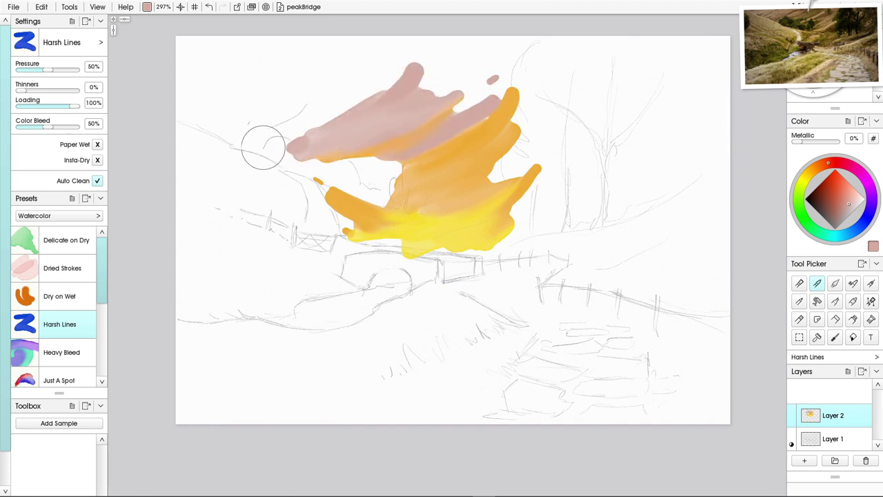
Add a greyish pink patch to the far left hill and soften its upper edges with the Harsh Chaos knife.
{"action": "left_click_drag", "start_coordinate": [322, 83], "coordinate": [228, 107]}
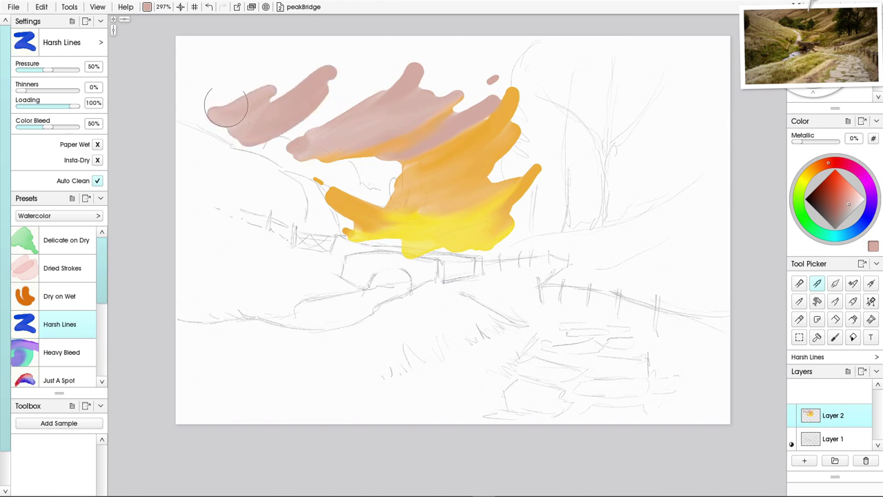
{"action": "left_click", "coordinate": [835, 284]}
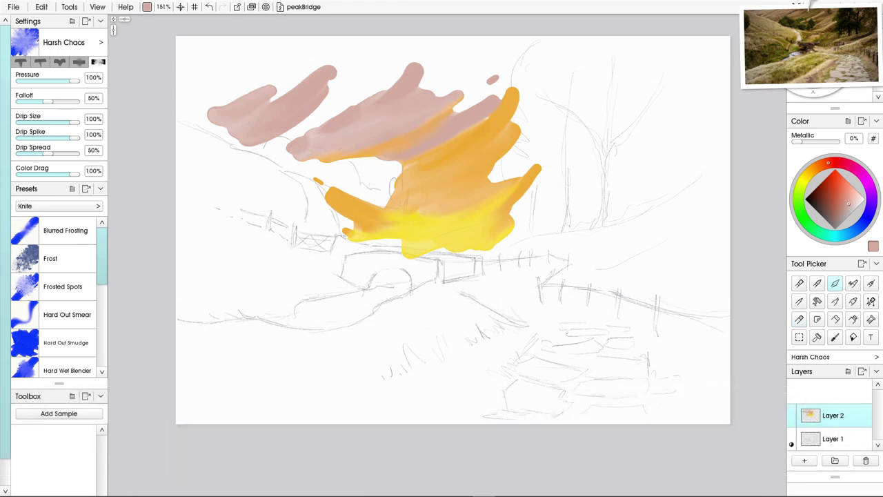
{"action": "scroll", "coordinate": [54, 297], "scroll_direction": "down", "scroll_amount": 5}
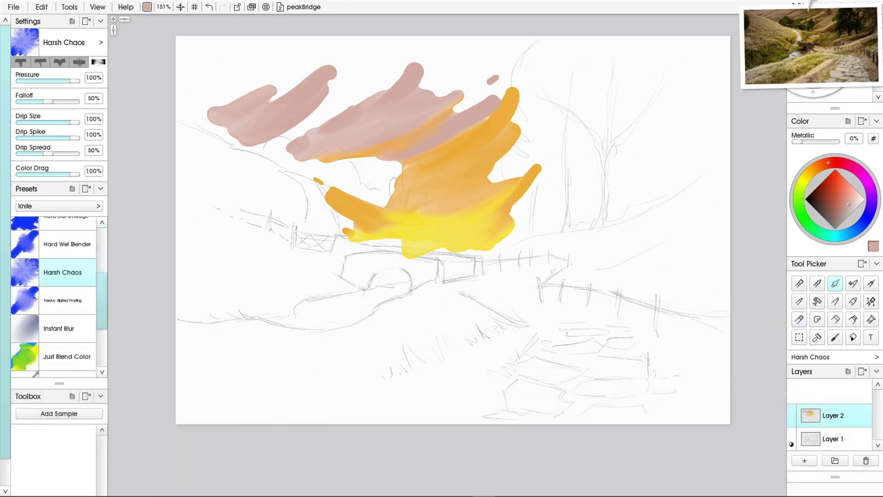
{"action": "mouse_move", "coordinate": [284, 74]}
{"action": "left_mouse_down"}
{"action": "mouse_move", "coordinate": [231, 104]}
{"action": "mouse_move", "coordinate": [197, 105]}
{"action": "left_mouse_up"}
{"action": "key", "text": "]"}
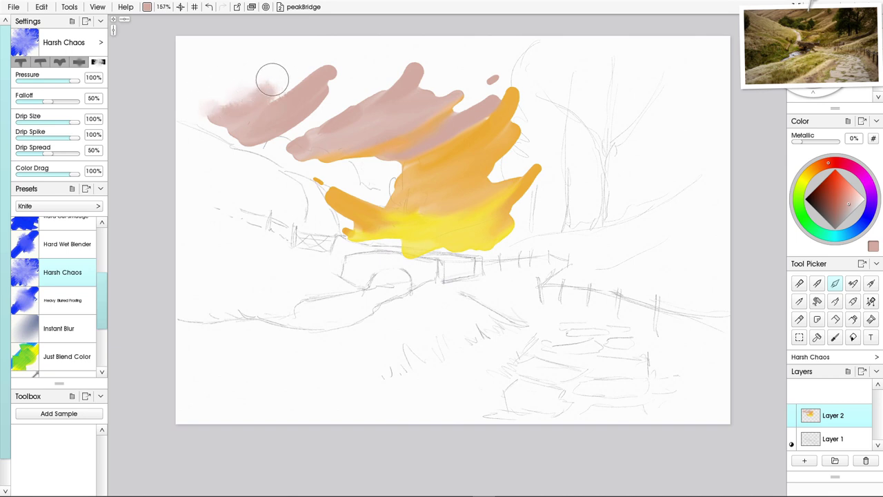
{"action": "mouse_move", "coordinate": [272, 80]}
{"action": "left_mouse_down"}
{"action": "mouse_move", "coordinate": [297, 88]}
{"action": "mouse_move", "coordinate": [338, 62]}
{"action": "mouse_move", "coordinate": [260, 154]}
{"action": "left_mouse_up"}
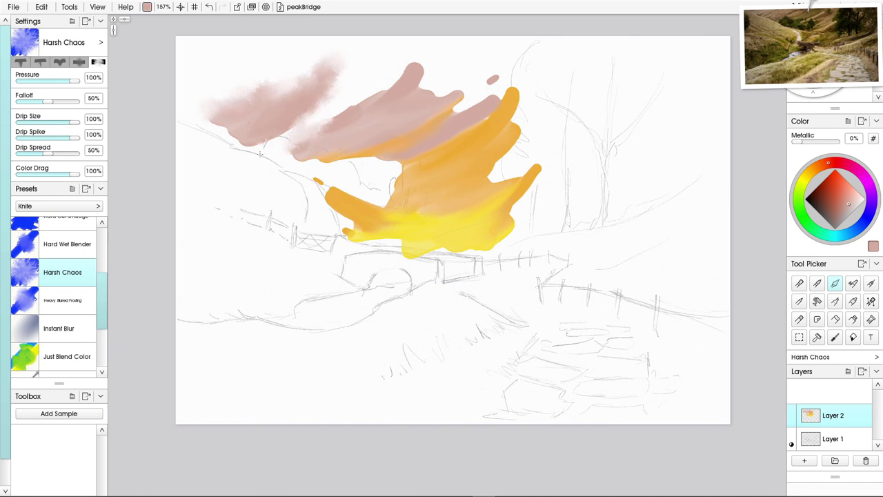
Soften the edges of the remaining pink, orange and yellow washes on the hills with the Harsh Chaos knife.
{"action": "mouse_move", "coordinate": [384, 88]}
{"action": "left_mouse_down"}
{"action": "mouse_move", "coordinate": [422, 64]}
{"action": "mouse_move", "coordinate": [450, 99]}
{"action": "mouse_move", "coordinate": [388, 74]}
{"action": "mouse_move", "coordinate": [286, 131]}
{"action": "mouse_move", "coordinate": [458, 93]}
{"action": "mouse_move", "coordinate": [504, 95]}
{"action": "mouse_move", "coordinate": [506, 130]}
{"action": "mouse_move", "coordinate": [516, 96]}
{"action": "mouse_move", "coordinate": [494, 181]}
{"action": "mouse_move", "coordinate": [541, 169]}
{"action": "mouse_move", "coordinate": [497, 243]}
{"action": "left_mouse_up"}
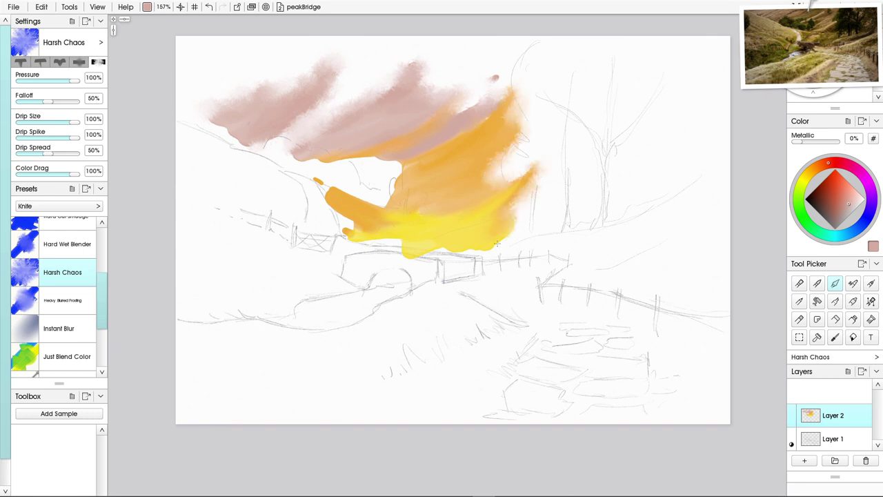
{"action": "mouse_move", "coordinate": [344, 198]}
{"action": "left_mouse_down"}
{"action": "mouse_move", "coordinate": [324, 163]}
{"action": "mouse_move", "coordinate": [353, 136]}
{"action": "mouse_move", "coordinate": [380, 159]}
{"action": "mouse_move", "coordinate": [407, 154]}
{"action": "mouse_move", "coordinate": [395, 183]}
{"action": "mouse_move", "coordinate": [296, 178]}
{"action": "mouse_move", "coordinate": [334, 157]}
{"action": "mouse_move", "coordinate": [311, 150]}
{"action": "left_mouse_up"}
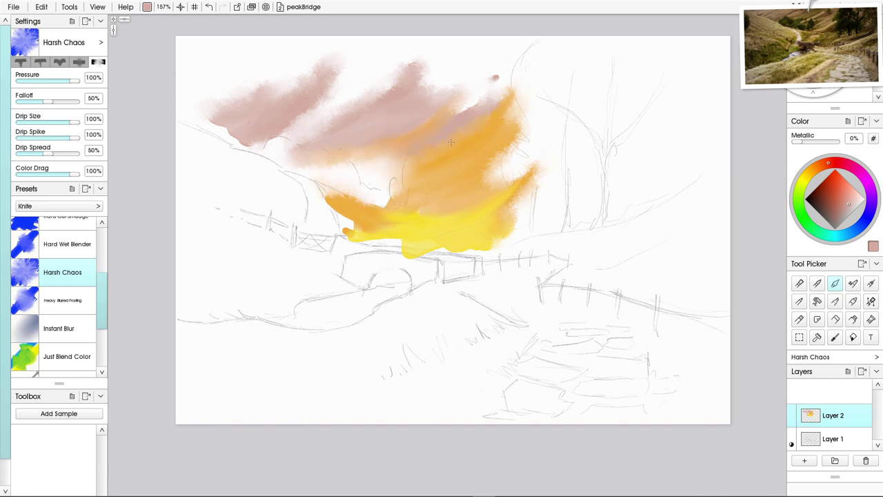
{"action": "left_click_drag", "start_coordinate": [343, 202], "coordinate": [530, 61]}
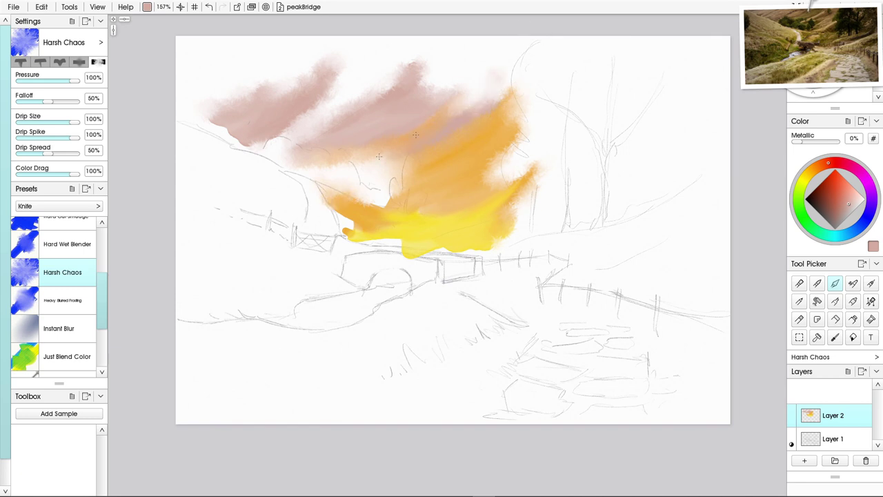
{"action": "left_click_drag", "start_coordinate": [287, 173], "coordinate": [343, 109]}
{"action": "mouse_move", "coordinate": [271, 143]}
{"action": "left_mouse_down"}
{"action": "mouse_move", "coordinate": [241, 144]}
{"action": "mouse_move", "coordinate": [282, 134]}
{"action": "left_mouse_up"}
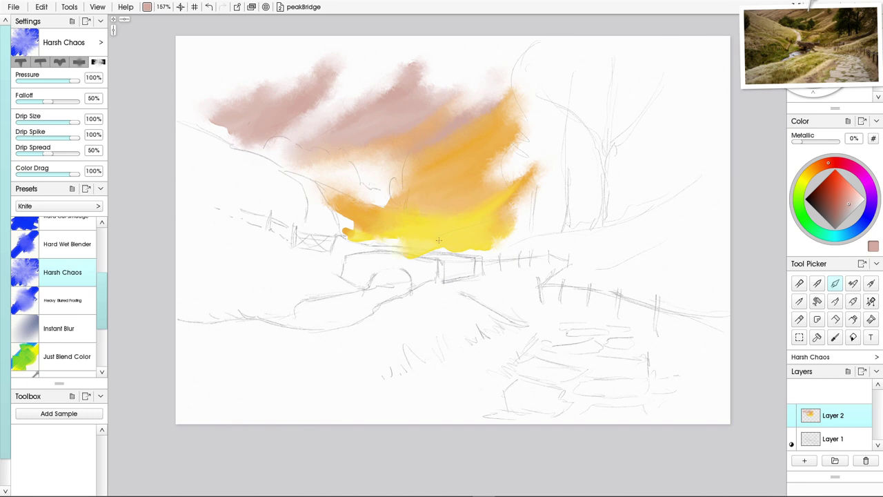
{"action": "left_click_drag", "start_coordinate": [439, 240], "coordinate": [485, 245]}
{"action": "mouse_move", "coordinate": [411, 252]}
{"action": "left_mouse_down"}
{"action": "mouse_move", "coordinate": [386, 248]}
{"action": "mouse_move", "coordinate": [393, 245]}
{"action": "mouse_move", "coordinate": [341, 214]}
{"action": "mouse_move", "coordinate": [363, 216]}
{"action": "left_mouse_up"}
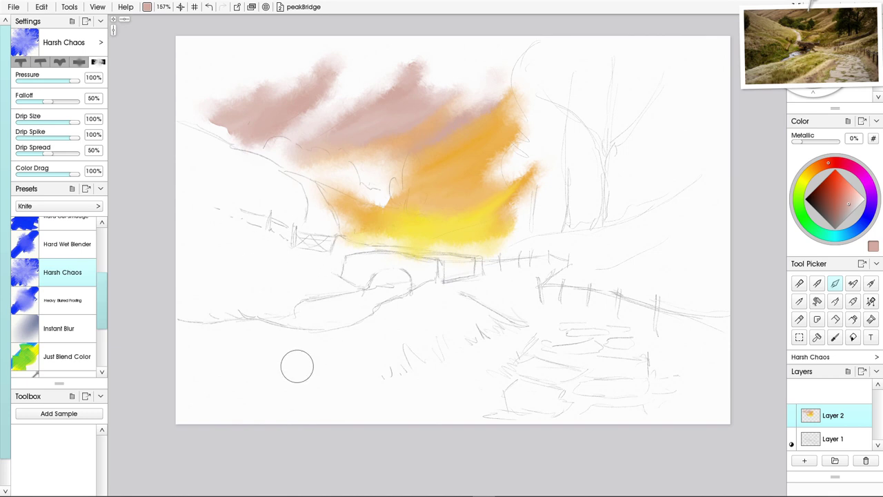
Paint a muted ochre yellow wash down the left slope above the fence and feather its edges with the Harsh Chaos knife.
{"action": "left_click", "coordinate": [808, 175]}
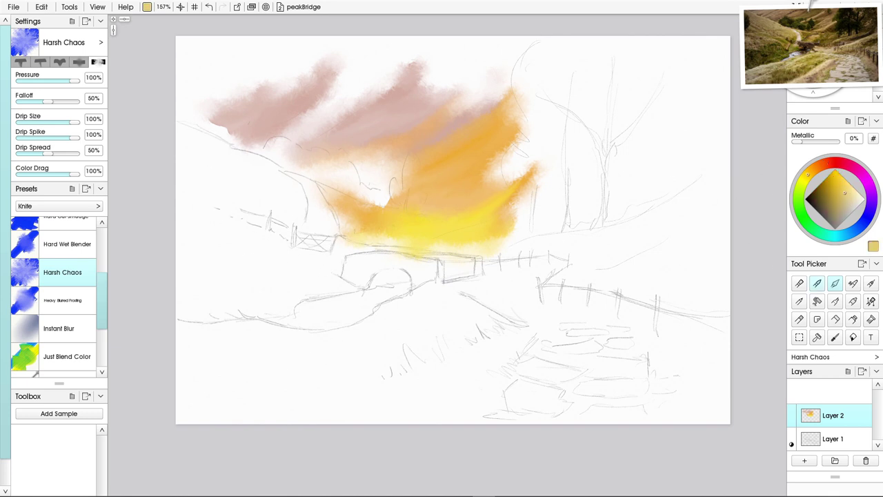
{"action": "left_click", "coordinate": [817, 283]}
{"action": "mouse_move", "coordinate": [200, 145]}
{"action": "left_mouse_down"}
{"action": "mouse_move", "coordinate": [272, 171]}
{"action": "mouse_move", "coordinate": [303, 197]}
{"action": "mouse_move", "coordinate": [276, 207]}
{"action": "mouse_move", "coordinate": [321, 207]}
{"action": "mouse_move", "coordinate": [284, 170]}
{"action": "left_mouse_up"}
{"action": "left_click", "coordinate": [834, 283]}
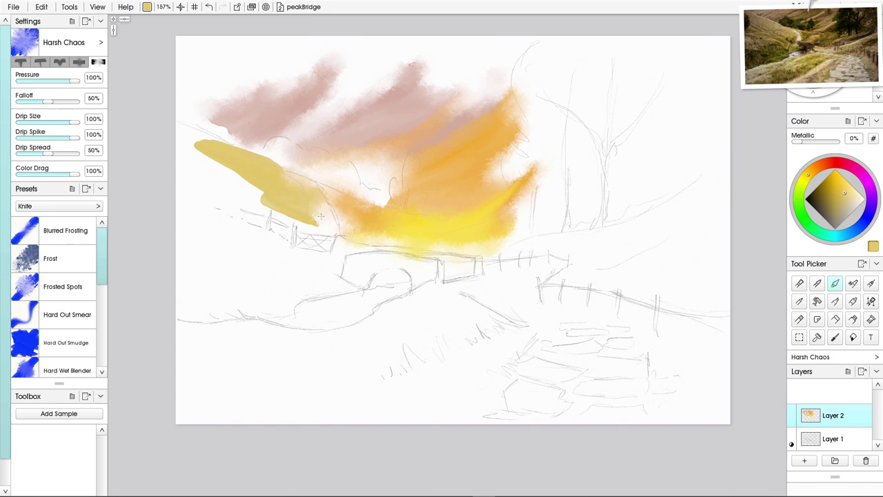
{"action": "mouse_move", "coordinate": [320, 216]}
{"action": "left_mouse_down"}
{"action": "mouse_move", "coordinate": [276, 211]}
{"action": "mouse_move", "coordinate": [183, 128]}
{"action": "left_mouse_up"}
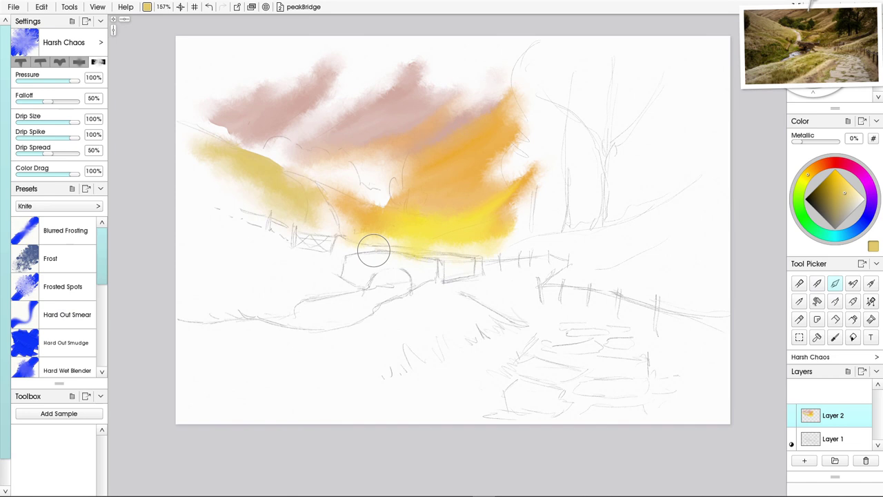
{"action": "left_click_drag", "start_coordinate": [310, 197], "coordinate": [311, 215]}
{"action": "left_click", "coordinate": [817, 283]}
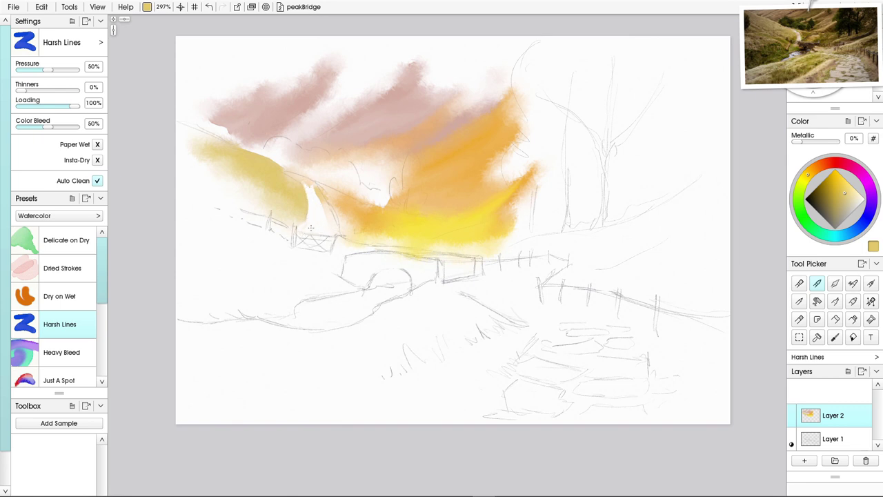
{"action": "left_click_drag", "start_coordinate": [309, 180], "coordinate": [320, 194]}
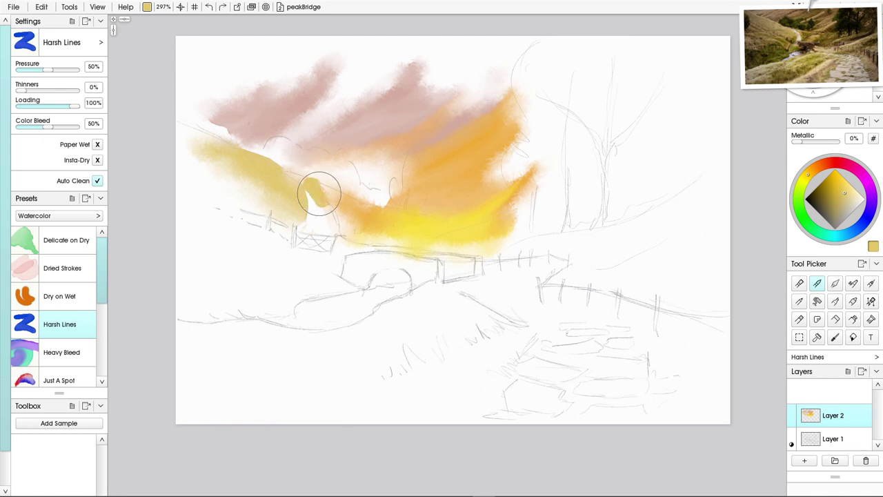
{"action": "key", "text": "ctrl+z"}
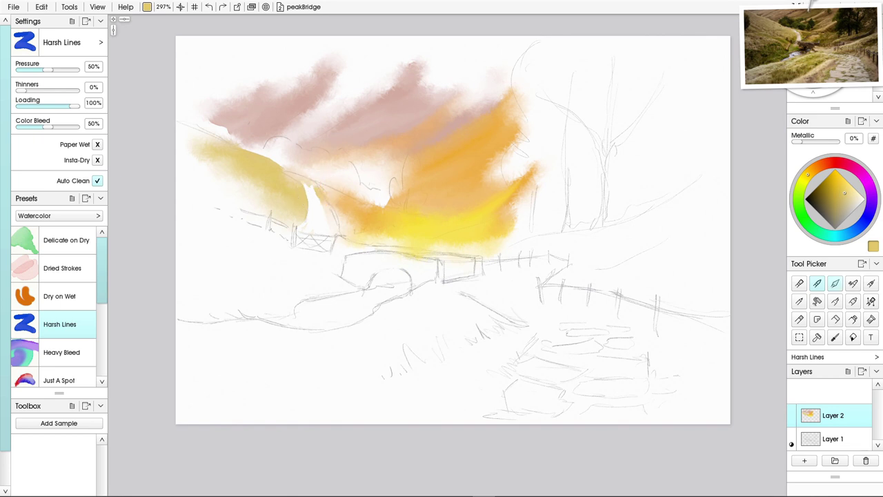
Soften the white gap between the ochre left slope and the orange wash with the Harsh Chaos knife.
{"action": "left_click", "coordinate": [835, 283]}
{"action": "left_click_drag", "start_coordinate": [329, 215], "coordinate": [318, 197]}
{"action": "left_click_drag", "start_coordinate": [315, 192], "coordinate": [309, 185]}
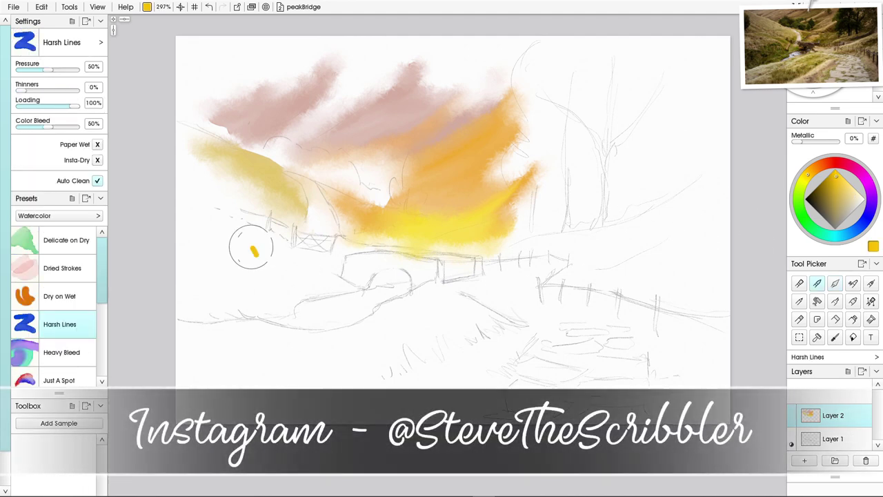
Paint the bank below the left fence and across the bridge in golden yellow, layering bright lime green over the bank and around its edges.
{"action": "mouse_move", "coordinate": [245, 236]}
{"action": "left_mouse_down"}
{"action": "mouse_move", "coordinate": [312, 265]}
{"action": "mouse_move", "coordinate": [312, 254]}
{"action": "mouse_move", "coordinate": [347, 257]}
{"action": "mouse_move", "coordinate": [348, 274]}
{"action": "mouse_move", "coordinate": [315, 260]}
{"action": "mouse_move", "coordinate": [423, 267]}
{"action": "mouse_move", "coordinate": [344, 260]}
{"action": "mouse_move", "coordinate": [418, 262]}
{"action": "mouse_move", "coordinate": [339, 271]}
{"action": "mouse_move", "coordinate": [367, 269]}
{"action": "mouse_move", "coordinate": [356, 282]}
{"action": "mouse_move", "coordinate": [326, 275]}
{"action": "mouse_move", "coordinate": [343, 285]}
{"action": "mouse_move", "coordinate": [307, 293]}
{"action": "left_mouse_up"}
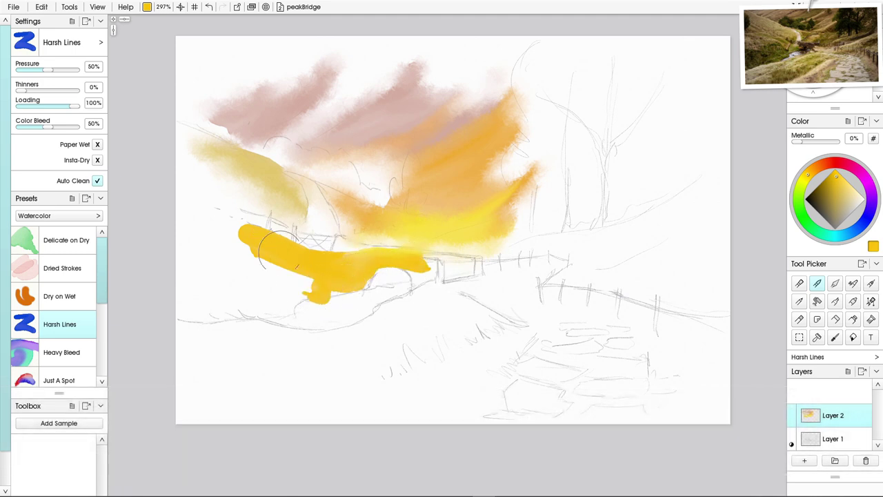
{"action": "left_click_drag", "start_coordinate": [213, 241], "coordinate": [242, 284]}
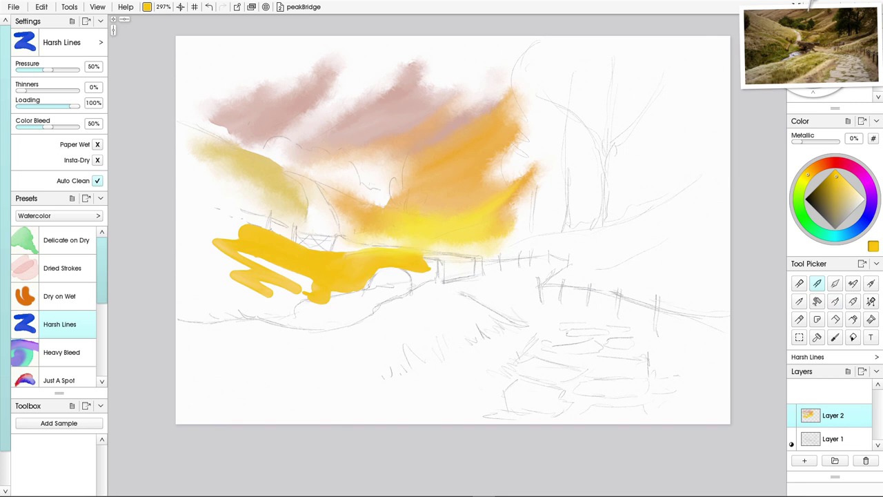
{"action": "left_click", "coordinate": [799, 204]}
{"action": "left_click_drag", "start_coordinate": [798, 201], "coordinate": [801, 185]}
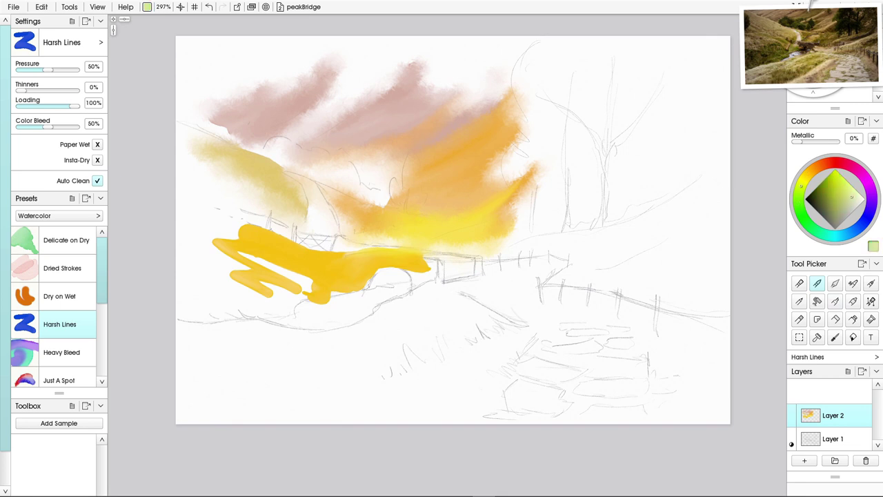
{"action": "mouse_move", "coordinate": [258, 251]}
{"action": "left_mouse_down"}
{"action": "mouse_move", "coordinate": [300, 281]}
{"action": "mouse_move", "coordinate": [280, 270]}
{"action": "mouse_move", "coordinate": [283, 277]}
{"action": "mouse_move", "coordinate": [228, 267]}
{"action": "mouse_move", "coordinate": [281, 311]}
{"action": "mouse_move", "coordinate": [221, 296]}
{"action": "mouse_move", "coordinate": [271, 319]}
{"action": "mouse_move", "coordinate": [312, 299]}
{"action": "left_mouse_up"}
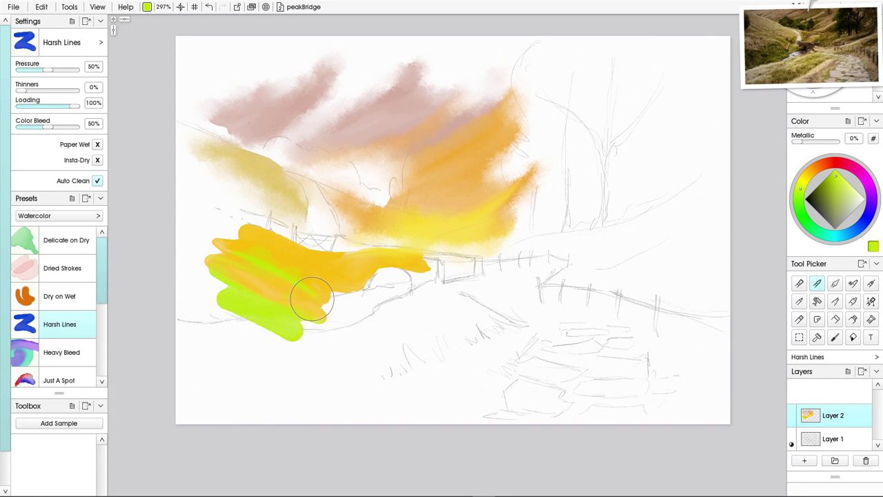
{"action": "mouse_move", "coordinate": [268, 248]}
{"action": "left_mouse_down"}
{"action": "mouse_move", "coordinate": [250, 227]}
{"action": "mouse_move", "coordinate": [278, 225]}
{"action": "mouse_move", "coordinate": [287, 234]}
{"action": "mouse_move", "coordinate": [222, 208]}
{"action": "mouse_move", "coordinate": [193, 242]}
{"action": "left_mouse_up"}
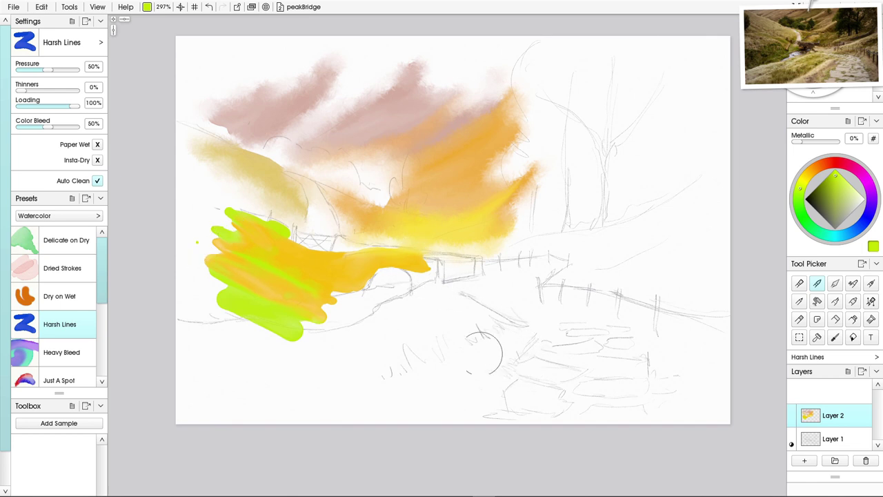
{"action": "mouse_move", "coordinate": [215, 331]}
{"action": "left_mouse_down"}
{"action": "mouse_move", "coordinate": [196, 306]}
{"action": "mouse_move", "coordinate": [218, 296]}
{"action": "mouse_move", "coordinate": [220, 306]}
{"action": "mouse_move", "coordinate": [205, 323]}
{"action": "left_mouse_up"}
Brush saturated blue along the stream, under the bridge arch and over the shaded bank beside it with Harsh Lines watercolour.
{"action": "left_click", "coordinate": [862, 225]}
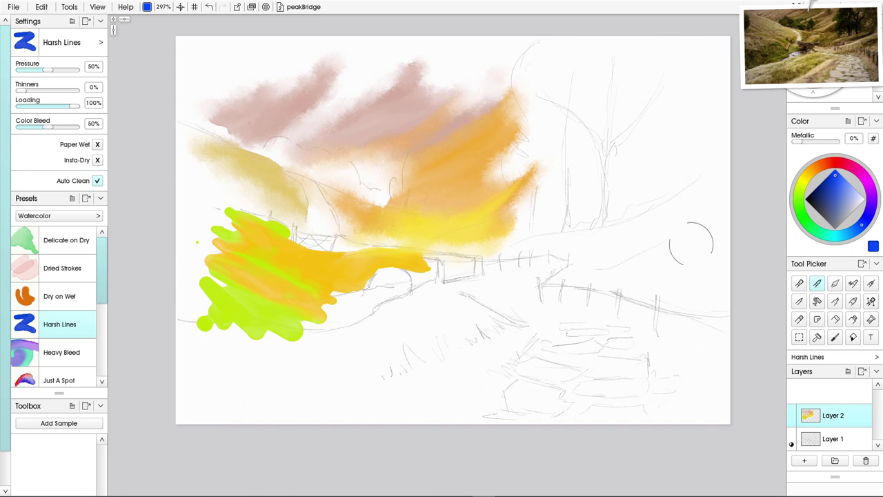
{"action": "mouse_move", "coordinate": [249, 297]}
{"action": "left_mouse_down"}
{"action": "mouse_move", "coordinate": [224, 302]}
{"action": "mouse_move", "coordinate": [238, 331]}
{"action": "mouse_move", "coordinate": [200, 302]}
{"action": "mouse_move", "coordinate": [198, 320]}
{"action": "mouse_move", "coordinate": [287, 316]}
{"action": "left_mouse_up"}
{"action": "mouse_move", "coordinate": [407, 283]}
{"action": "left_mouse_down"}
{"action": "mouse_move", "coordinate": [334, 303]}
{"action": "mouse_move", "coordinate": [394, 286]}
{"action": "mouse_move", "coordinate": [377, 287]}
{"action": "mouse_move", "coordinate": [387, 274]}
{"action": "mouse_move", "coordinate": [407, 292]}
{"action": "mouse_move", "coordinate": [406, 281]}
{"action": "mouse_move", "coordinate": [377, 294]}
{"action": "mouse_move", "coordinate": [372, 310]}
{"action": "mouse_move", "coordinate": [365, 288]}
{"action": "mouse_move", "coordinate": [282, 319]}
{"action": "mouse_move", "coordinate": [349, 304]}
{"action": "mouse_move", "coordinate": [246, 338]}
{"action": "left_mouse_up"}
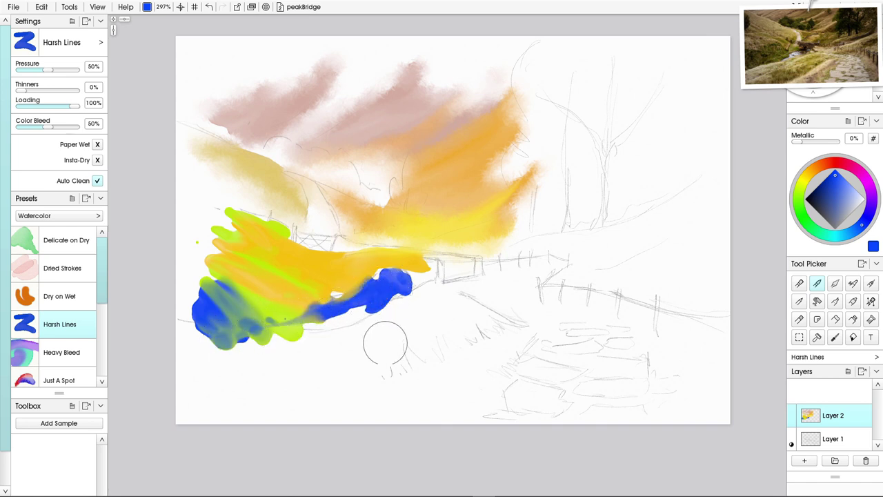
{"action": "mouse_move", "coordinate": [452, 294]}
{"action": "left_mouse_down"}
{"action": "mouse_move", "coordinate": [401, 321]}
{"action": "mouse_move", "coordinate": [414, 304]}
{"action": "left_mouse_up"}
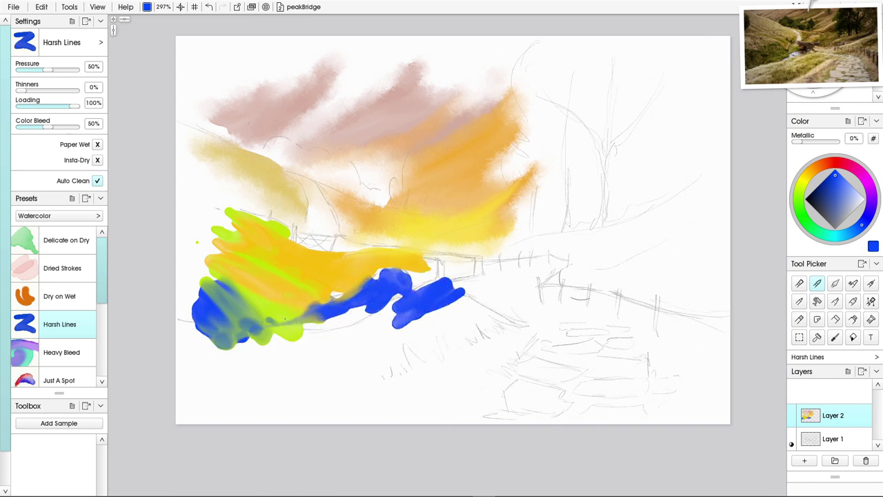
Wash bright yellow over the foreground grass and soften the edges of the stream and foreground washes with the Harsh Chaos knife.
{"action": "left_click", "coordinate": [805, 180]}
{"action": "mouse_move", "coordinate": [435, 332]}
{"action": "left_mouse_down"}
{"action": "mouse_move", "coordinate": [421, 298]}
{"action": "mouse_move", "coordinate": [380, 332]}
{"action": "mouse_move", "coordinate": [397, 303]}
{"action": "mouse_move", "coordinate": [290, 343]}
{"action": "mouse_move", "coordinate": [375, 332]}
{"action": "mouse_move", "coordinate": [303, 350]}
{"action": "mouse_move", "coordinate": [389, 350]}
{"action": "mouse_move", "coordinate": [398, 361]}
{"action": "mouse_move", "coordinate": [403, 335]}
{"action": "mouse_move", "coordinate": [478, 326]}
{"action": "mouse_move", "coordinate": [452, 294]}
{"action": "mouse_move", "coordinate": [574, 329]}
{"action": "mouse_move", "coordinate": [457, 324]}
{"action": "mouse_move", "coordinate": [482, 346]}
{"action": "mouse_move", "coordinate": [417, 345]}
{"action": "mouse_move", "coordinate": [406, 372]}
{"action": "mouse_move", "coordinate": [360, 384]}
{"action": "mouse_move", "coordinate": [311, 371]}
{"action": "mouse_move", "coordinate": [412, 387]}
{"action": "mouse_move", "coordinate": [390, 342]}
{"action": "mouse_move", "coordinate": [466, 375]}
{"action": "mouse_move", "coordinate": [287, 351]}
{"action": "mouse_move", "coordinate": [296, 357]}
{"action": "mouse_move", "coordinate": [232, 376]}
{"action": "mouse_move", "coordinate": [277, 365]}
{"action": "mouse_move", "coordinate": [265, 398]}
{"action": "mouse_move", "coordinate": [241, 395]}
{"action": "mouse_move", "coordinate": [276, 376]}
{"action": "left_mouse_up"}
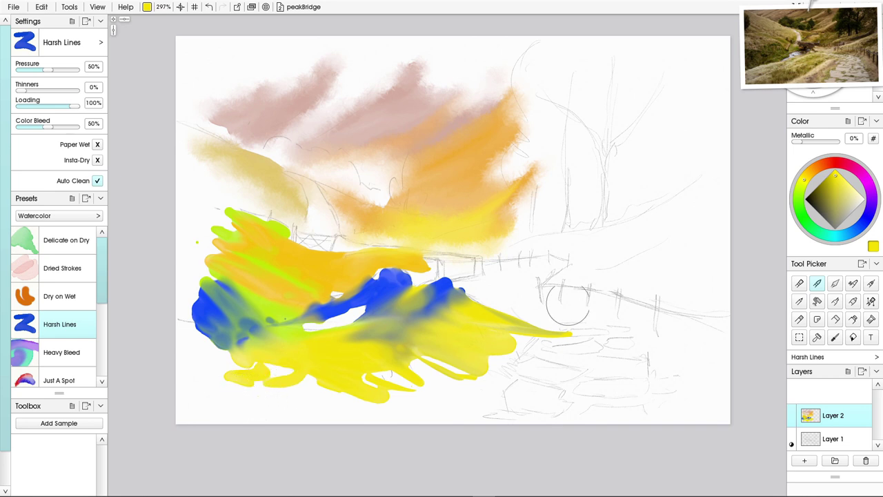
{"action": "key", "text": "k"}
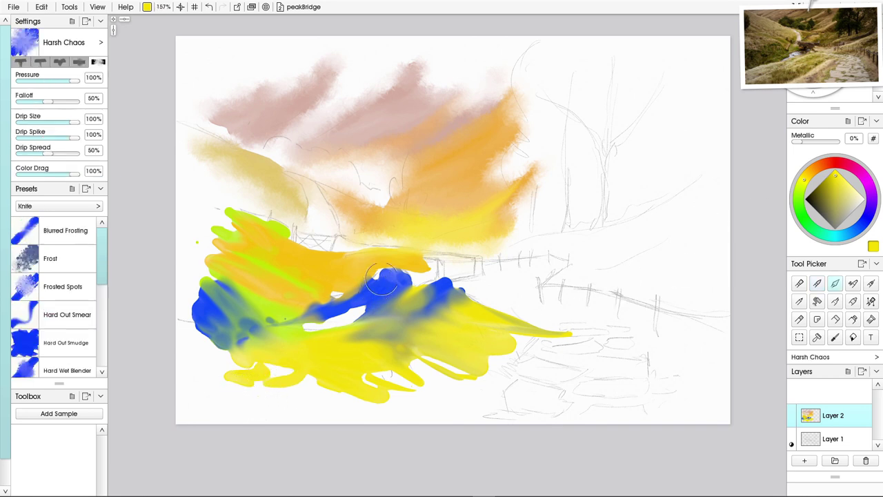
{"action": "mouse_move", "coordinate": [381, 279]}
{"action": "left_mouse_down"}
{"action": "mouse_move", "coordinate": [420, 276]}
{"action": "mouse_move", "coordinate": [418, 258]}
{"action": "mouse_move", "coordinate": [437, 262]}
{"action": "mouse_move", "coordinate": [440, 290]}
{"action": "mouse_move", "coordinate": [461, 283]}
{"action": "left_mouse_up"}
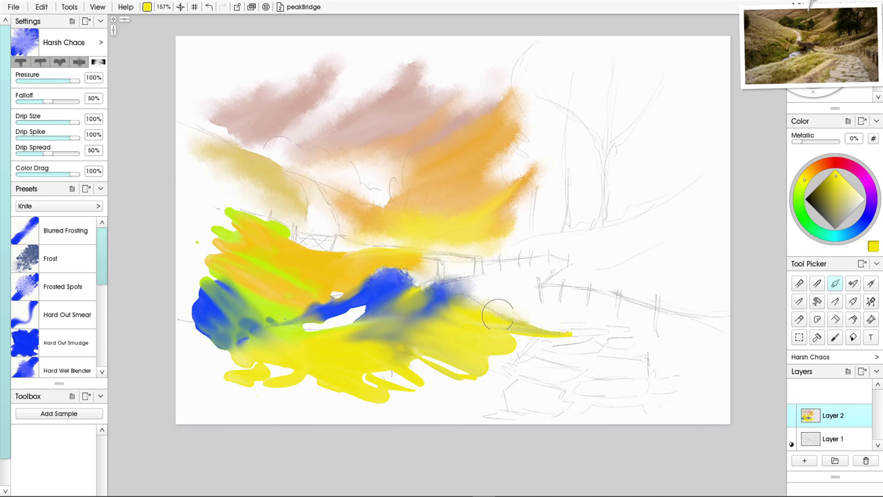
{"action": "mouse_move", "coordinate": [348, 327]}
{"action": "left_mouse_down"}
{"action": "mouse_move", "coordinate": [356, 316]}
{"action": "mouse_move", "coordinate": [312, 322]}
{"action": "mouse_move", "coordinate": [334, 299]}
{"action": "mouse_move", "coordinate": [277, 315]}
{"action": "left_mouse_up"}
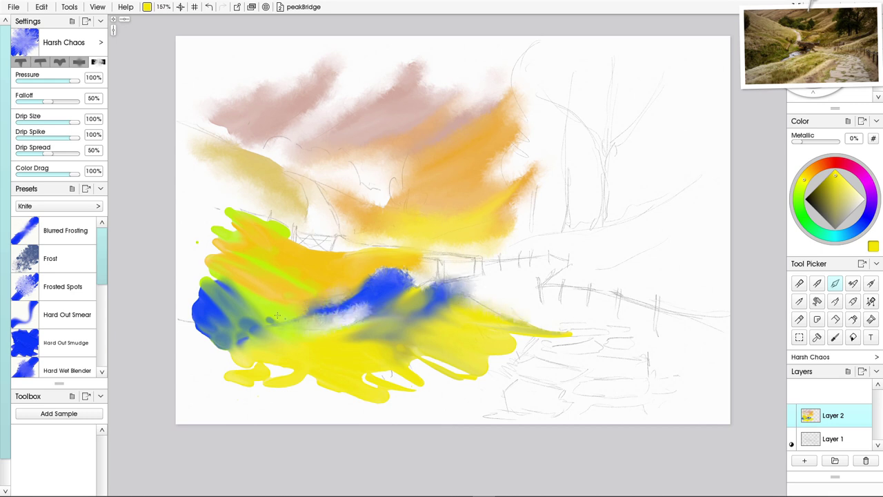
{"action": "mouse_move", "coordinate": [218, 314]}
{"action": "left_mouse_down"}
{"action": "mouse_move", "coordinate": [235, 289]}
{"action": "mouse_move", "coordinate": [192, 266]}
{"action": "left_mouse_up"}
{"action": "mouse_move", "coordinate": [211, 304]}
{"action": "left_mouse_down"}
{"action": "mouse_move", "coordinate": [206, 332]}
{"action": "mouse_move", "coordinate": [223, 338]}
{"action": "left_mouse_up"}
{"action": "left_click_drag", "start_coordinate": [271, 369], "coordinate": [212, 373]}
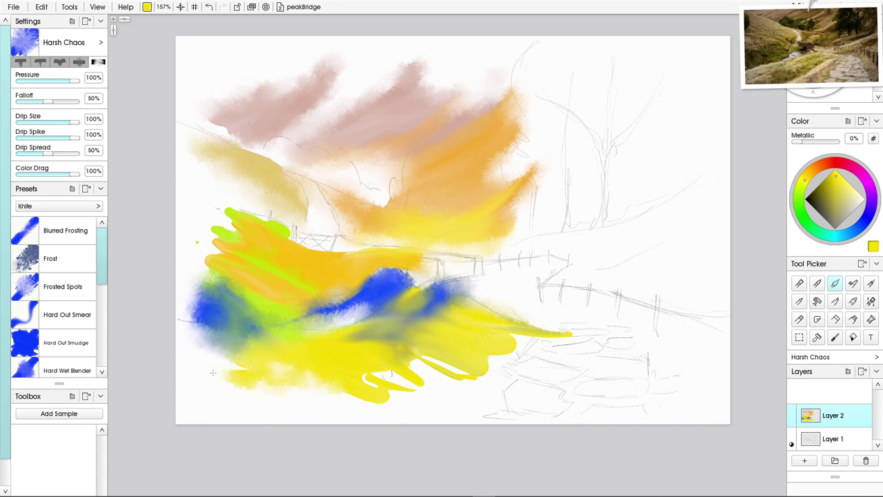
{"action": "left_click_drag", "start_coordinate": [400, 381], "coordinate": [422, 388]}
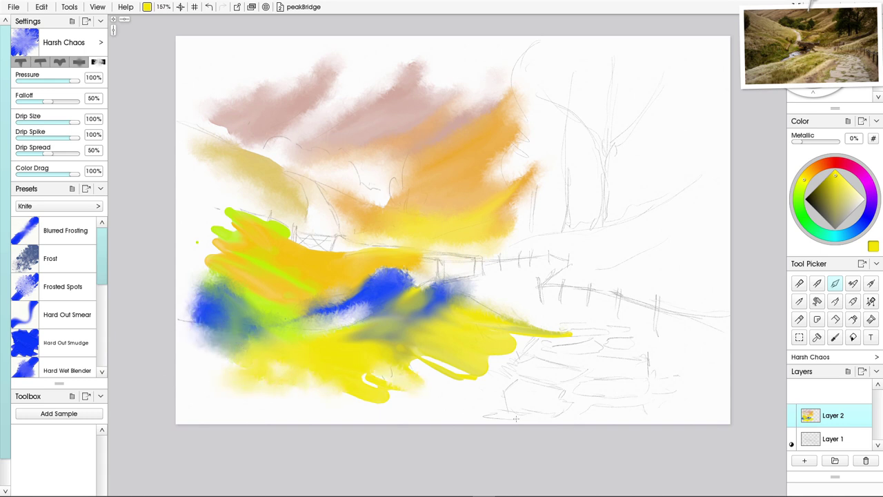
{"action": "left_click_drag", "start_coordinate": [358, 384], "coordinate": [489, 377]}
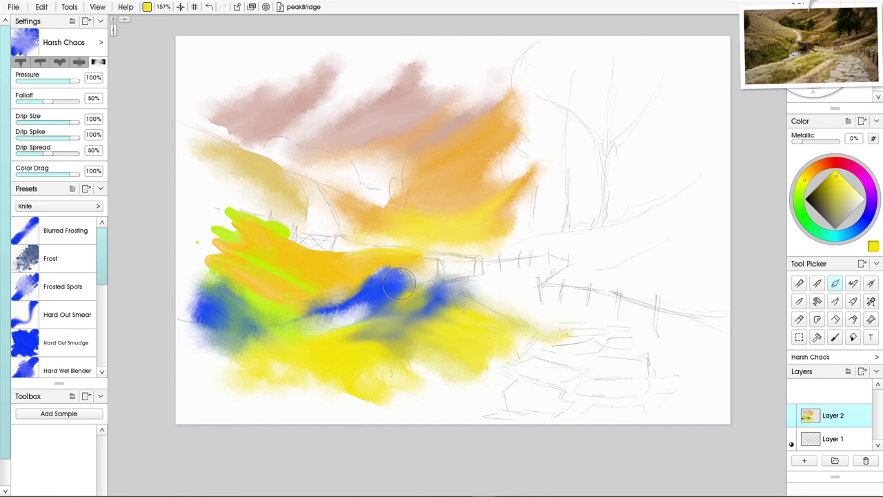
Sample the stream's blue, brush it over the right end of the bridge wall and soften it with the Harsh Chaos knife.
{"action": "left_click", "coordinate": [388, 284], "text": "alt"}
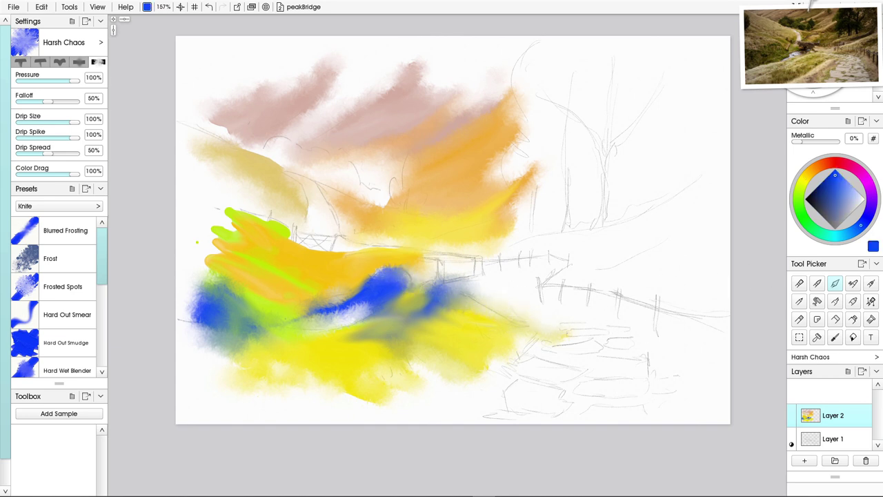
{"action": "left_click", "coordinate": [817, 282]}
{"action": "left_click_drag", "start_coordinate": [409, 251], "coordinate": [482, 272]}
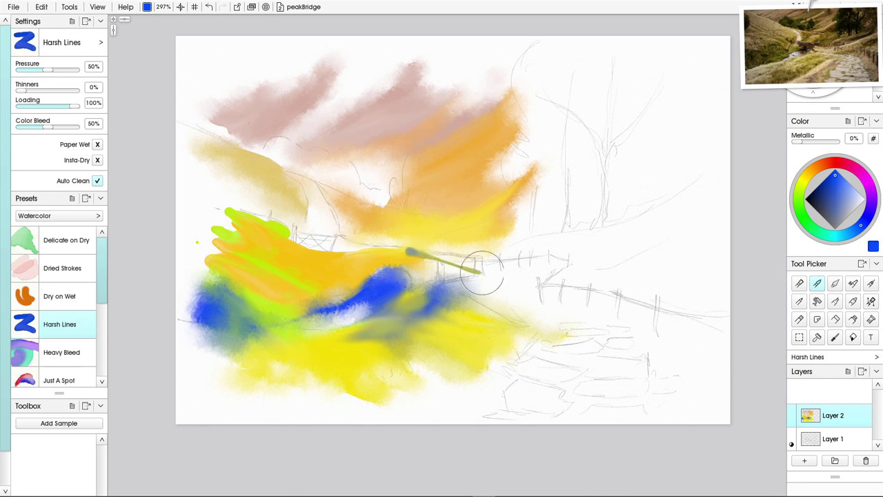
{"action": "mouse_move", "coordinate": [436, 256]}
{"action": "left_mouse_down"}
{"action": "mouse_move", "coordinate": [474, 261]}
{"action": "mouse_move", "coordinate": [475, 269]}
{"action": "mouse_move", "coordinate": [479, 262]}
{"action": "mouse_move", "coordinate": [457, 256]}
{"action": "mouse_move", "coordinate": [448, 274]}
{"action": "mouse_move", "coordinate": [451, 259]}
{"action": "mouse_move", "coordinate": [476, 256]}
{"action": "mouse_move", "coordinate": [450, 255]}
{"action": "mouse_move", "coordinate": [483, 256]}
{"action": "mouse_move", "coordinate": [486, 279]}
{"action": "mouse_move", "coordinate": [471, 291]}
{"action": "mouse_move", "coordinate": [488, 296]}
{"action": "mouse_move", "coordinate": [470, 275]}
{"action": "mouse_move", "coordinate": [515, 271]}
{"action": "mouse_move", "coordinate": [494, 253]}
{"action": "mouse_move", "coordinate": [440, 240]}
{"action": "left_mouse_up"}
{"action": "key", "text": "k"}
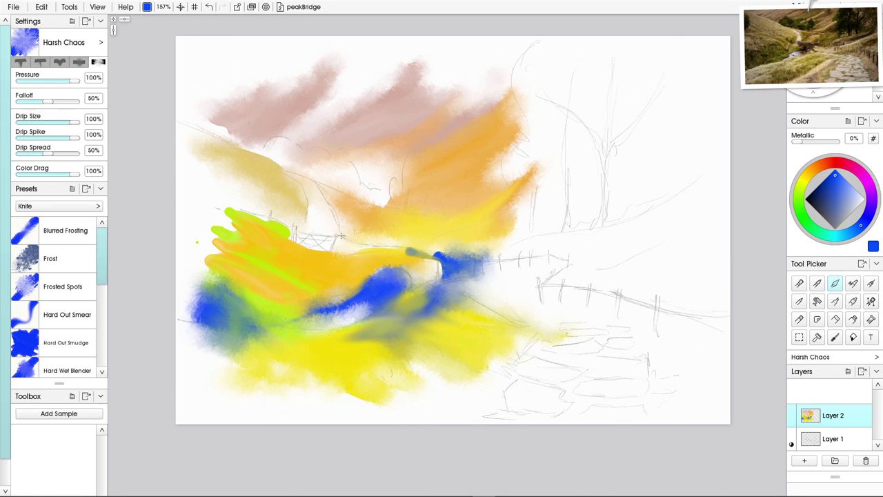
Soften the blue at the bridge wall's right end, dab blue onto its left end and blend it with the Harsh Chaos knife.
{"action": "mouse_move", "coordinate": [426, 252]}
{"action": "left_mouse_down"}
{"action": "mouse_move", "coordinate": [380, 236]}
{"action": "mouse_move", "coordinate": [361, 248]}
{"action": "mouse_move", "coordinate": [338, 245]}
{"action": "left_mouse_up"}
{"action": "key", "text": "w"}
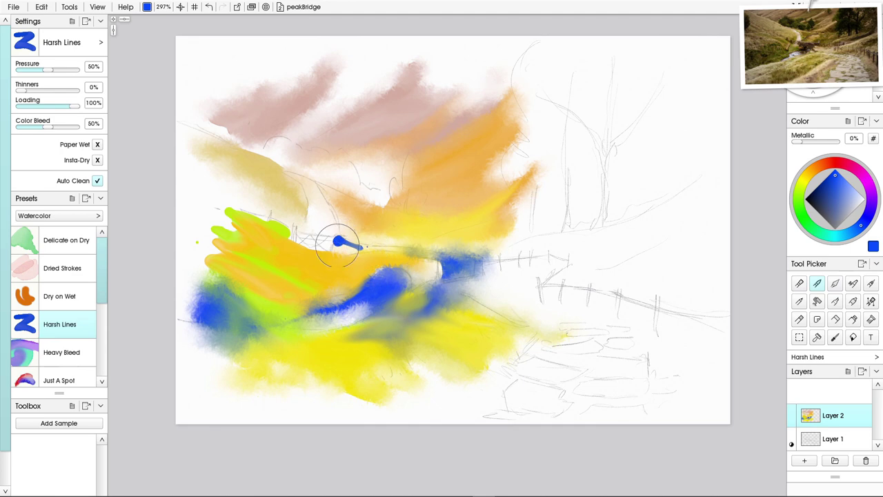
{"action": "key", "text": "k"}
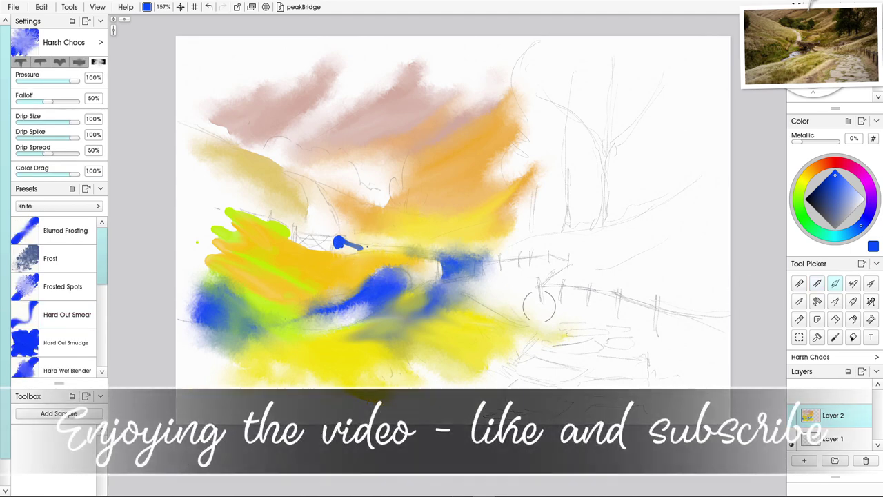
{"action": "left_click_drag", "start_coordinate": [343, 253], "coordinate": [368, 250]}
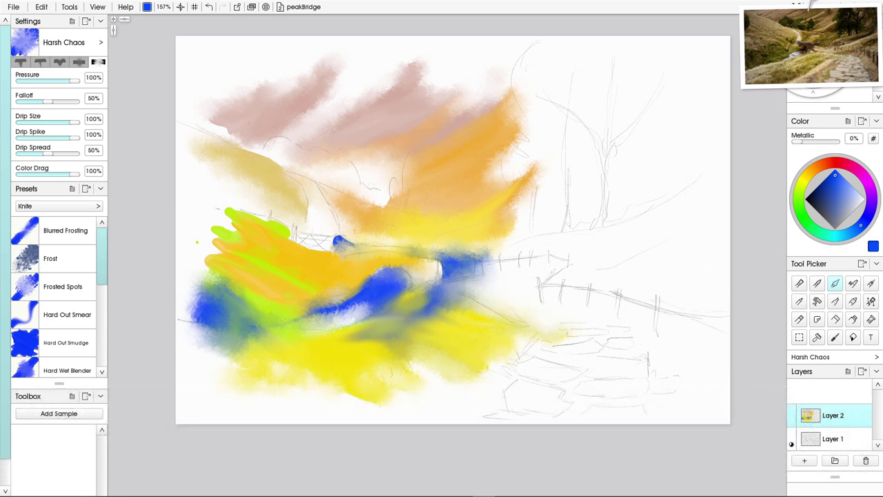
Brush orange-brown lines between the foreground path stones with Harsh Lines watercolour and soften their outer ends with the Harsh Chaos knife.
{"action": "left_click", "coordinate": [818, 166]}
{"action": "left_click", "coordinate": [817, 283]}
{"action": "mouse_move", "coordinate": [627, 369]}
{"action": "left_mouse_down"}
{"action": "mouse_move", "coordinate": [545, 358]}
{"action": "mouse_move", "coordinate": [515, 341]}
{"action": "mouse_move", "coordinate": [551, 357]}
{"action": "mouse_move", "coordinate": [524, 350]}
{"action": "mouse_move", "coordinate": [481, 370]}
{"action": "mouse_move", "coordinate": [601, 396]}
{"action": "mouse_move", "coordinate": [510, 376]}
{"action": "mouse_move", "coordinate": [481, 396]}
{"action": "mouse_move", "coordinate": [521, 404]}
{"action": "left_mouse_up"}
{"action": "mouse_move", "coordinate": [683, 377]}
{"action": "left_mouse_down"}
{"action": "mouse_move", "coordinate": [586, 378]}
{"action": "mouse_move", "coordinate": [573, 389]}
{"action": "left_mouse_up"}
{"action": "mouse_move", "coordinate": [675, 400]}
{"action": "left_mouse_down"}
{"action": "mouse_move", "coordinate": [584, 402]}
{"action": "mouse_move", "coordinate": [575, 410]}
{"action": "left_mouse_up"}
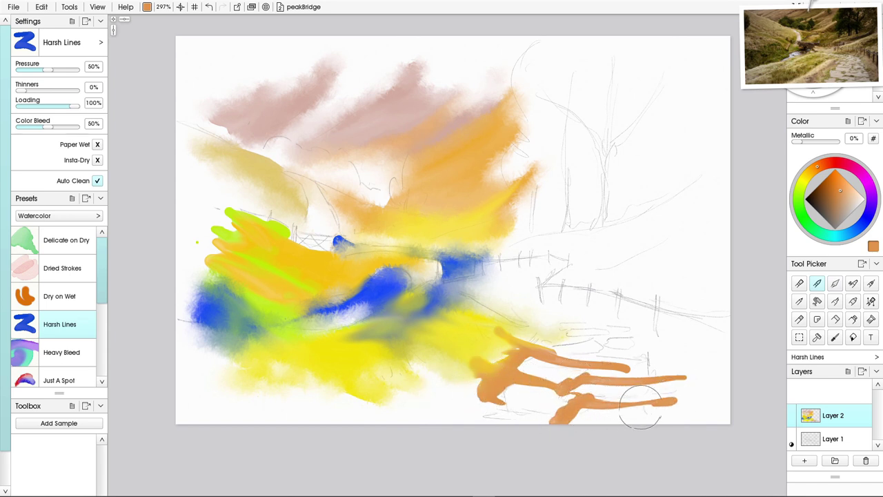
{"action": "left_click_drag", "start_coordinate": [640, 405], "coordinate": [705, 394]}
{"action": "mouse_move", "coordinate": [666, 355]}
{"action": "left_mouse_down"}
{"action": "mouse_move", "coordinate": [595, 349]}
{"action": "mouse_move", "coordinate": [603, 336]}
{"action": "mouse_move", "coordinate": [534, 342]}
{"action": "left_mouse_up"}
{"action": "mouse_move", "coordinate": [616, 339]}
{"action": "left_mouse_down"}
{"action": "mouse_move", "coordinate": [649, 333]}
{"action": "mouse_move", "coordinate": [647, 319]}
{"action": "mouse_move", "coordinate": [547, 323]}
{"action": "mouse_move", "coordinate": [503, 305]}
{"action": "mouse_move", "coordinate": [516, 311]}
{"action": "mouse_move", "coordinate": [496, 288]}
{"action": "mouse_move", "coordinate": [525, 288]}
{"action": "mouse_move", "coordinate": [537, 315]}
{"action": "left_mouse_up"}
{"action": "mouse_move", "coordinate": [642, 345]}
{"action": "left_mouse_down"}
{"action": "mouse_move", "coordinate": [695, 348]}
{"action": "mouse_move", "coordinate": [684, 349]}
{"action": "left_mouse_up"}
{"action": "mouse_move", "coordinate": [479, 381]}
{"action": "left_mouse_down"}
{"action": "mouse_move", "coordinate": [481, 402]}
{"action": "mouse_move", "coordinate": [497, 403]}
{"action": "mouse_move", "coordinate": [501, 414]}
{"action": "mouse_move", "coordinate": [449, 391]}
{"action": "mouse_move", "coordinate": [476, 400]}
{"action": "left_mouse_up"}
{"action": "key", "text": "k"}
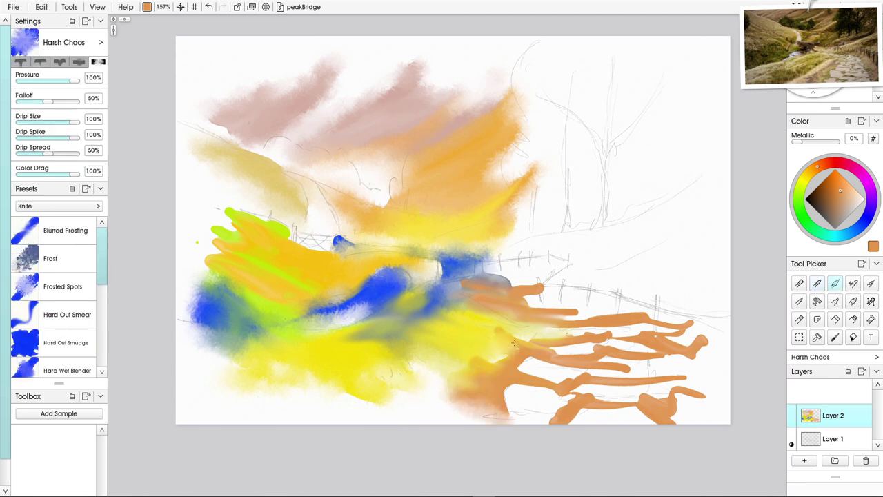
{"action": "mouse_move", "coordinate": [533, 334]}
{"action": "left_mouse_down"}
{"action": "mouse_move", "coordinate": [708, 316]}
{"action": "mouse_move", "coordinate": [689, 331]}
{"action": "mouse_move", "coordinate": [729, 356]}
{"action": "mouse_move", "coordinate": [675, 359]}
{"action": "mouse_move", "coordinate": [678, 371]}
{"action": "mouse_move", "coordinate": [654, 383]}
{"action": "mouse_move", "coordinate": [660, 373]}
{"action": "mouse_move", "coordinate": [713, 387]}
{"action": "mouse_move", "coordinate": [687, 390]}
{"action": "left_mouse_up"}
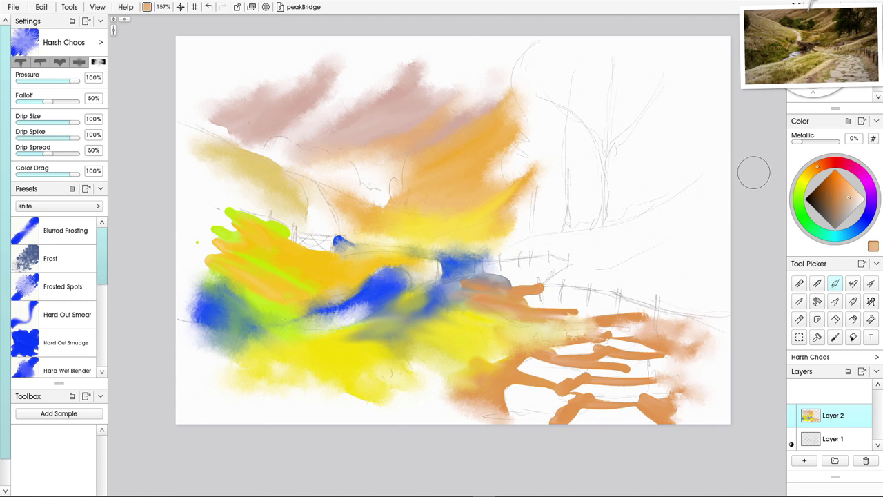
Wash pale tan and dusty rose over the upper-right hillside behind the tree with Harsh Lines watercolour.
{"action": "left_click", "coordinate": [817, 283]}
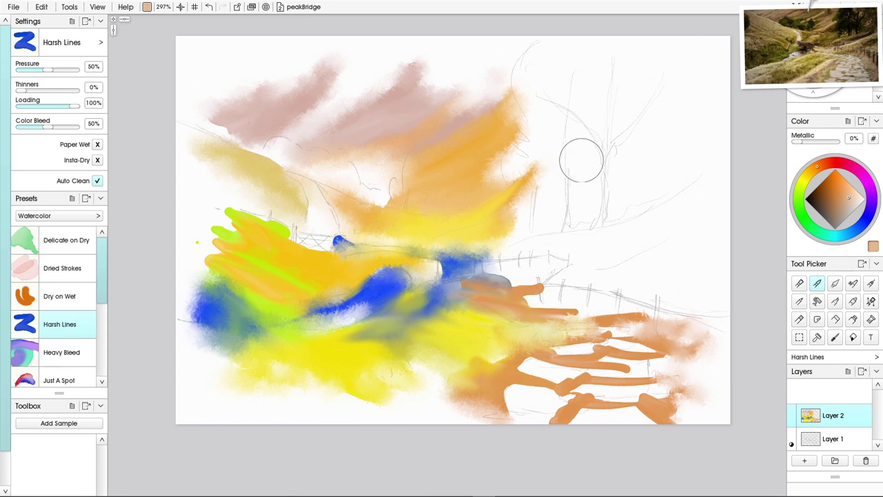
{"action": "mouse_move", "coordinate": [541, 63]}
{"action": "left_mouse_down"}
{"action": "mouse_move", "coordinate": [604, 67]}
{"action": "mouse_move", "coordinate": [593, 41]}
{"action": "mouse_move", "coordinate": [560, 34]}
{"action": "mouse_move", "coordinate": [546, 53]}
{"action": "left_mouse_up"}
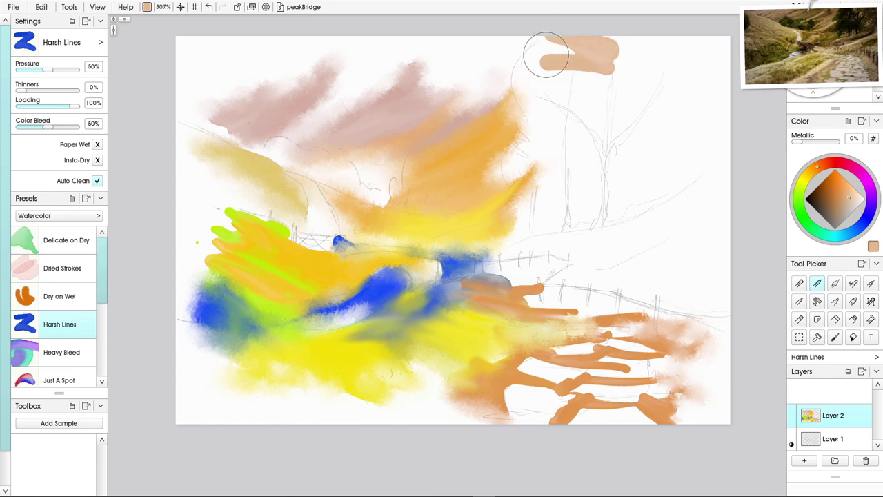
{"action": "left_click", "coordinate": [838, 163]}
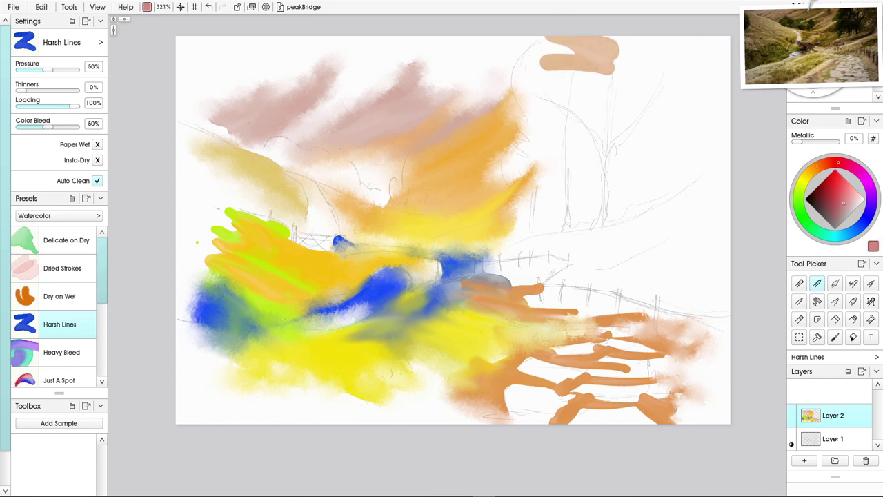
{"action": "mouse_move", "coordinate": [572, 82]}
{"action": "left_mouse_down"}
{"action": "mouse_move", "coordinate": [546, 59]}
{"action": "mouse_move", "coordinate": [556, 50]}
{"action": "mouse_move", "coordinate": [538, 58]}
{"action": "mouse_move", "coordinate": [526, 87]}
{"action": "mouse_move", "coordinate": [560, 96]}
{"action": "mouse_move", "coordinate": [557, 107]}
{"action": "mouse_move", "coordinate": [543, 115]}
{"action": "mouse_move", "coordinate": [533, 140]}
{"action": "mouse_move", "coordinate": [527, 112]}
{"action": "mouse_move", "coordinate": [512, 137]}
{"action": "left_mouse_up"}
{"action": "left_click", "coordinate": [518, 155]}
{"action": "left_click_drag", "start_coordinate": [530, 165], "coordinate": [542, 173]}
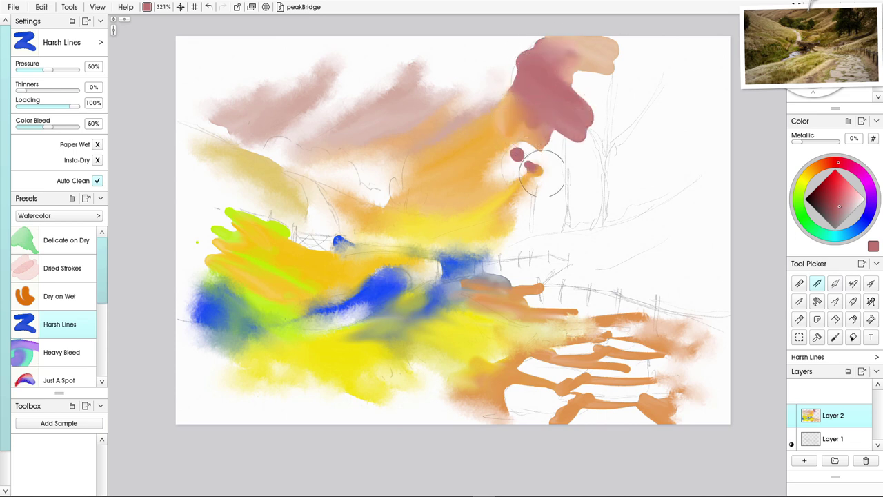
{"action": "mouse_move", "coordinate": [618, 69]}
{"action": "left_mouse_down"}
{"action": "mouse_move", "coordinate": [673, 102]}
{"action": "mouse_move", "coordinate": [639, 56]}
{"action": "mouse_move", "coordinate": [712, 62]}
{"action": "mouse_move", "coordinate": [728, 49]}
{"action": "mouse_move", "coordinate": [683, 143]}
{"action": "mouse_move", "coordinate": [623, 156]}
{"action": "mouse_move", "coordinate": [579, 181]}
{"action": "left_mouse_up"}
Layer muted purple streaks over the rose hillside and deep violet along its lower edge.
{"action": "left_click", "coordinate": [871, 210]}
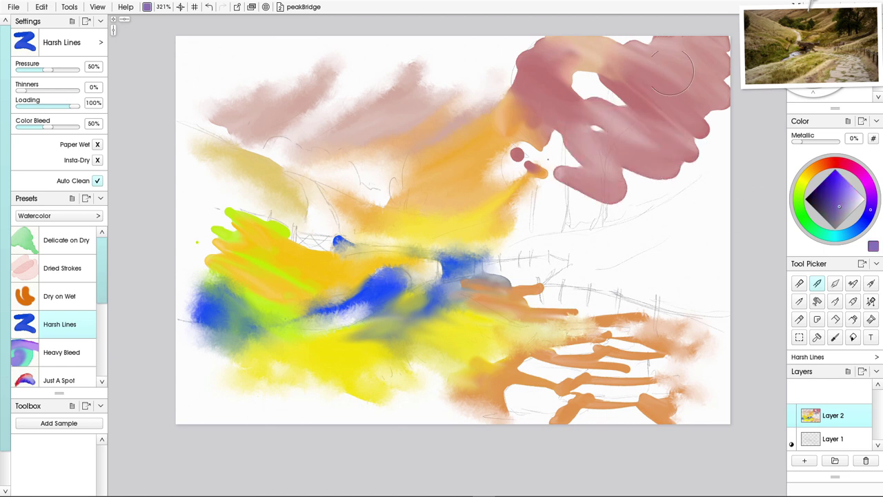
{"action": "left_click_drag", "start_coordinate": [667, 73], "coordinate": [725, 127]}
{"action": "left_click_drag", "start_coordinate": [571, 71], "coordinate": [626, 106]}
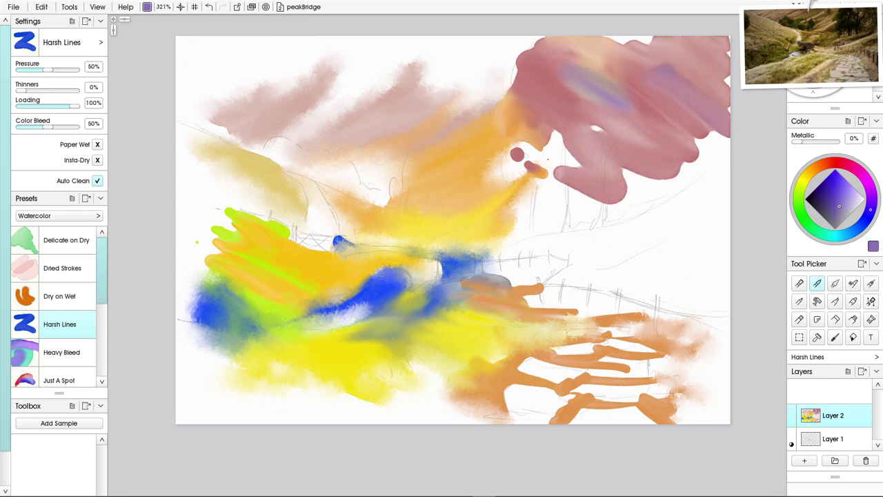
{"action": "mouse_move", "coordinate": [668, 129]}
{"action": "left_mouse_down"}
{"action": "mouse_move", "coordinate": [723, 155]}
{"action": "mouse_move", "coordinate": [649, 171]}
{"action": "mouse_move", "coordinate": [674, 190]}
{"action": "left_mouse_up"}
{"action": "left_click_drag", "start_coordinate": [650, 201], "coordinate": [672, 224]}
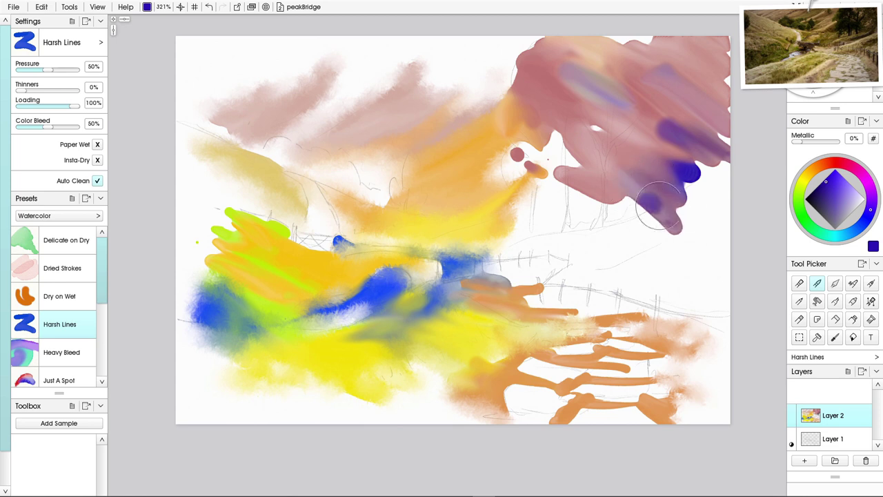
{"action": "mouse_move", "coordinate": [693, 172]}
{"action": "left_mouse_down"}
{"action": "mouse_move", "coordinate": [603, 237]}
{"action": "mouse_move", "coordinate": [543, 241]}
{"action": "mouse_move", "coordinate": [727, 169]}
{"action": "left_mouse_up"}
{"action": "mouse_move", "coordinate": [631, 204]}
{"action": "left_mouse_down"}
{"action": "mouse_move", "coordinate": [531, 207]}
{"action": "mouse_move", "coordinate": [496, 235]}
{"action": "mouse_move", "coordinate": [507, 241]}
{"action": "left_mouse_up"}
Blend the rose and violet hillside into the orange slope and soften its outer edges with the Harsh Chaos knife.
{"action": "left_click", "coordinate": [835, 284]}
{"action": "mouse_move", "coordinate": [527, 149]}
{"action": "left_mouse_down"}
{"action": "mouse_move", "coordinate": [545, 147]}
{"action": "mouse_move", "coordinate": [559, 163]}
{"action": "mouse_move", "coordinate": [537, 177]}
{"action": "mouse_move", "coordinate": [512, 216]}
{"action": "mouse_move", "coordinate": [545, 229]}
{"action": "mouse_move", "coordinate": [504, 248]}
{"action": "mouse_move", "coordinate": [522, 235]}
{"action": "left_mouse_up"}
{"action": "left_click_drag", "start_coordinate": [607, 204], "coordinate": [613, 219]}
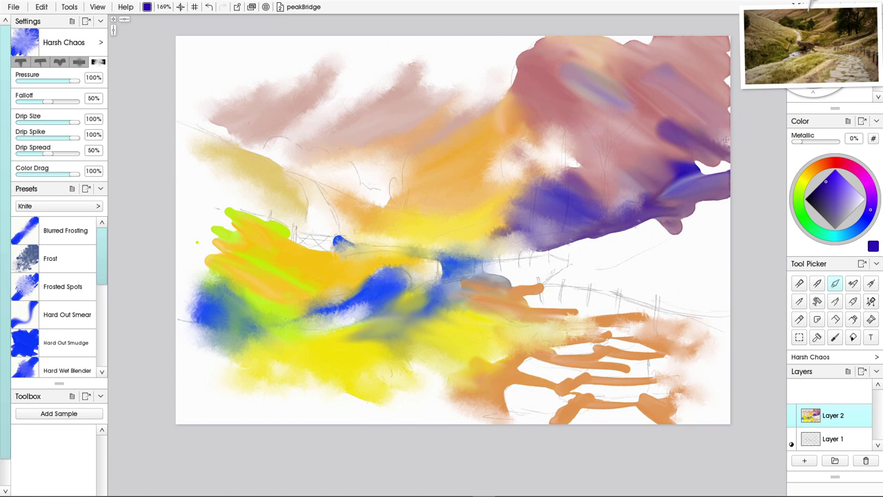
{"action": "mouse_move", "coordinate": [698, 140]}
{"action": "left_mouse_down"}
{"action": "mouse_move", "coordinate": [694, 158]}
{"action": "mouse_move", "coordinate": [684, 146]}
{"action": "mouse_move", "coordinate": [697, 184]}
{"action": "mouse_move", "coordinate": [721, 154]}
{"action": "mouse_move", "coordinate": [726, 49]}
{"action": "left_mouse_up"}
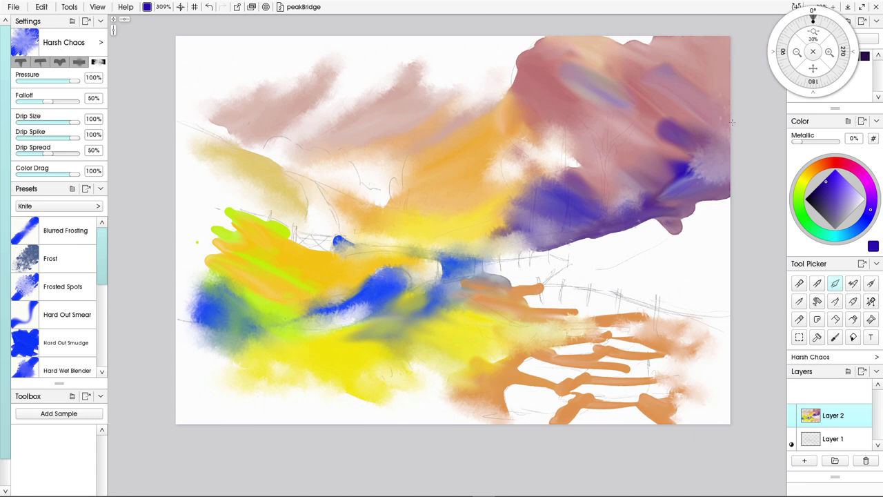
{"action": "left_click_drag", "start_coordinate": [664, 59], "coordinate": [625, 33]}
{"action": "mouse_move", "coordinate": [538, 43]}
{"action": "left_mouse_down"}
{"action": "mouse_move", "coordinate": [496, 62]}
{"action": "mouse_move", "coordinate": [535, 51]}
{"action": "mouse_move", "coordinate": [503, 69]}
{"action": "mouse_move", "coordinate": [483, 104]}
{"action": "mouse_move", "coordinate": [418, 77]}
{"action": "mouse_move", "coordinate": [362, 102]}
{"action": "left_mouse_up"}
Streak deep violet diagonally across the distant pink hills with Harsh Lines watercolour.
{"action": "left_click", "coordinate": [817, 284]}
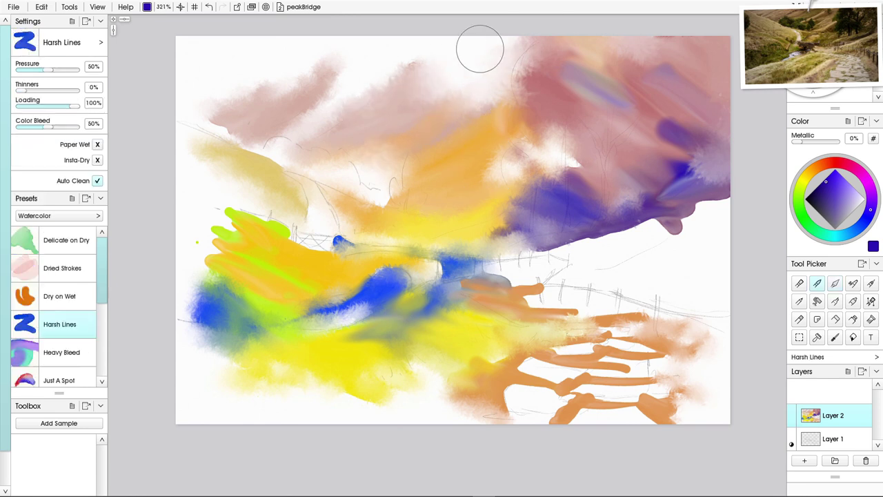
{"action": "left_click_drag", "start_coordinate": [477, 49], "coordinate": [386, 121]}
{"action": "left_click_drag", "start_coordinate": [416, 68], "coordinate": [346, 106]}
{"action": "left_click", "coordinate": [340, 109]}
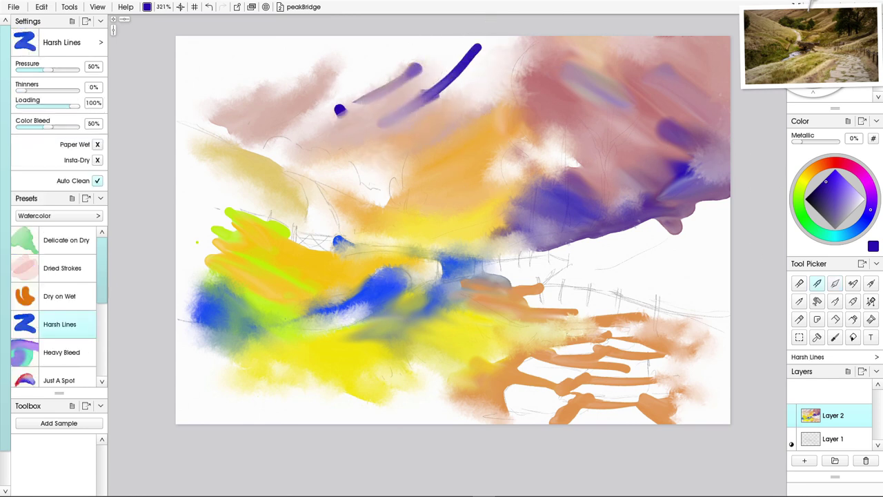
Soften the violet streaks on the distant hills and the lower edge of the violet hillside with the Harsh Chaos knife.
{"action": "left_click", "coordinate": [835, 283]}
{"action": "left_click_drag", "start_coordinate": [486, 38], "coordinate": [422, 99]}
{"action": "left_click_drag", "start_coordinate": [485, 48], "coordinate": [433, 95]}
{"action": "right_click", "coordinate": [446, 107]}
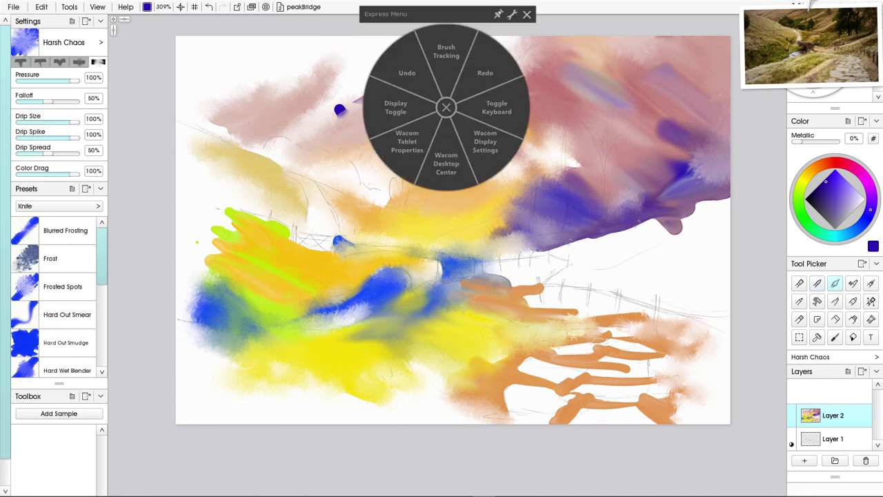
{"action": "left_click", "coordinate": [526, 14]}
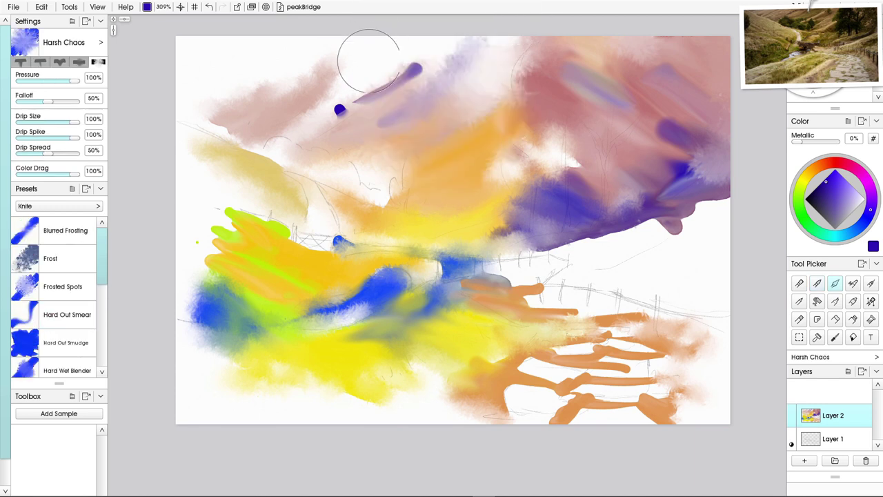
{"action": "mouse_move", "coordinate": [405, 75]}
{"action": "left_mouse_down"}
{"action": "mouse_move", "coordinate": [345, 109]}
{"action": "mouse_move", "coordinate": [380, 102]}
{"action": "left_mouse_up"}
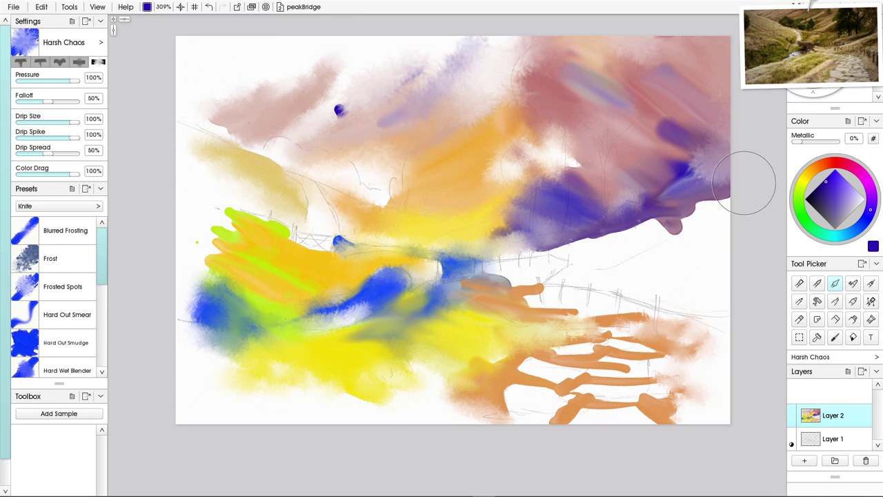
{"action": "mouse_move", "coordinate": [740, 184]}
{"action": "left_mouse_down"}
{"action": "mouse_move", "coordinate": [617, 236]}
{"action": "mouse_move", "coordinate": [534, 238]}
{"action": "left_mouse_up"}
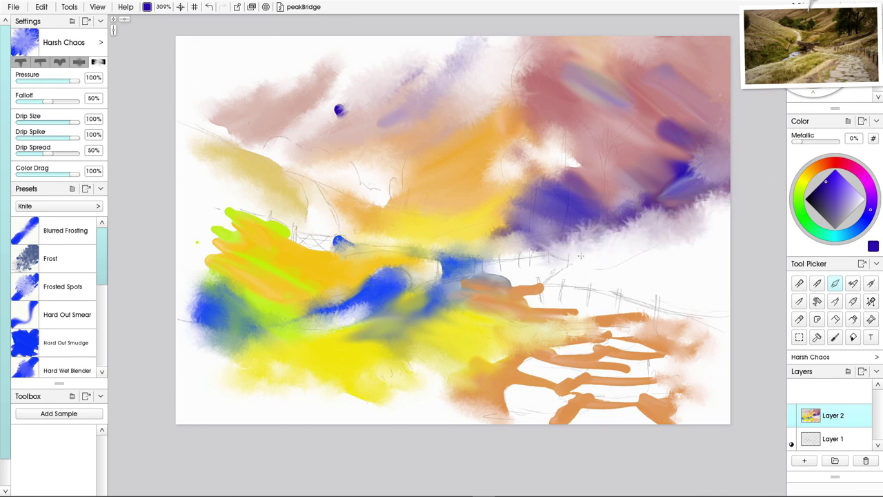
Brush muted yellow over the right-hand bank and down the right side of the path with Harsh Lines watercolour.
{"action": "left_click", "coordinate": [805, 178]}
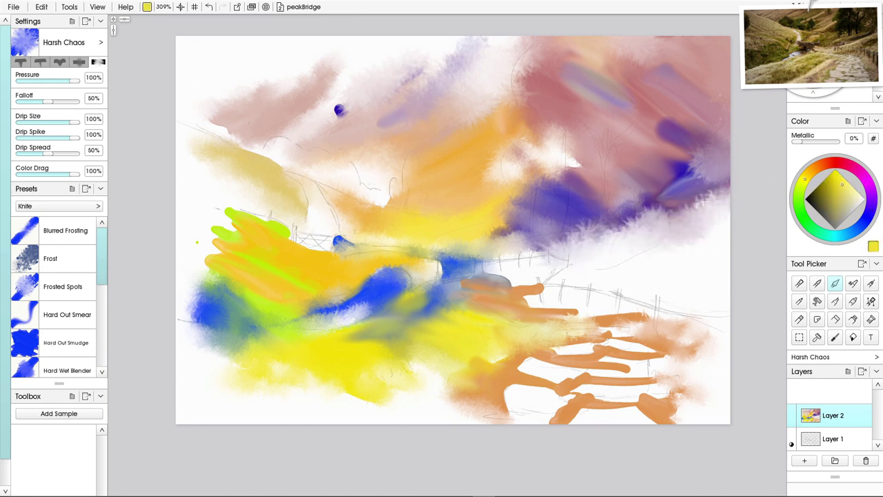
{"action": "mouse_move", "coordinate": [720, 210]}
{"action": "left_mouse_down"}
{"action": "mouse_move", "coordinate": [630, 248]}
{"action": "mouse_move", "coordinate": [694, 263]}
{"action": "left_mouse_up"}
{"action": "left_click", "coordinate": [818, 283]}
{"action": "mouse_move", "coordinate": [719, 295]}
{"action": "left_mouse_down"}
{"action": "mouse_move", "coordinate": [666, 241]}
{"action": "mouse_move", "coordinate": [558, 271]}
{"action": "mouse_move", "coordinate": [640, 261]}
{"action": "mouse_move", "coordinate": [589, 296]}
{"action": "mouse_move", "coordinate": [716, 283]}
{"action": "mouse_move", "coordinate": [705, 331]}
{"action": "mouse_move", "coordinate": [687, 340]}
{"action": "mouse_move", "coordinate": [707, 344]}
{"action": "mouse_move", "coordinate": [723, 376]}
{"action": "mouse_move", "coordinate": [724, 406]}
{"action": "left_mouse_up"}
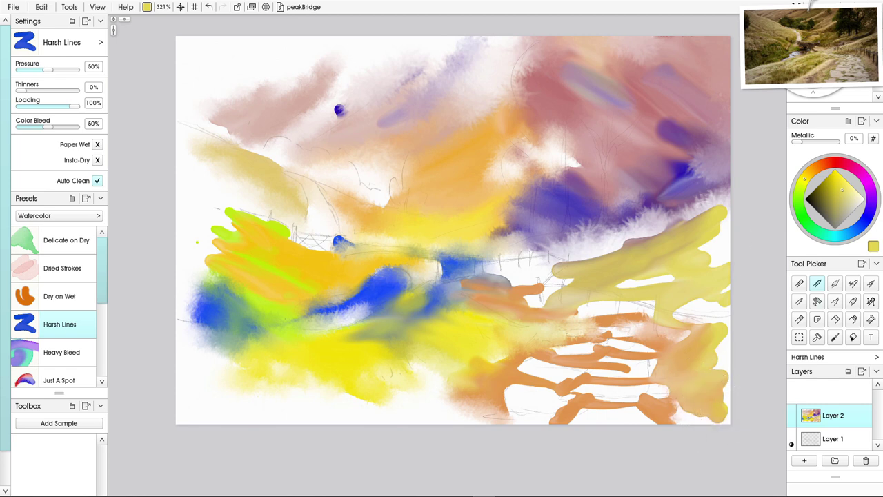
Soften the yellow right bank, the outer path strokes and the lime-edged left bank with the Harsh Chaos knife.
{"action": "key", "text": "k"}
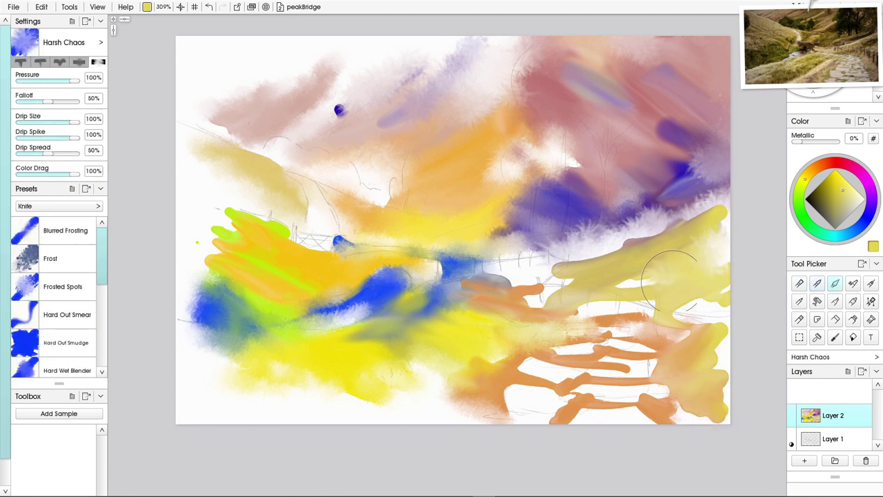
{"action": "mouse_move", "coordinate": [584, 294]}
{"action": "left_mouse_down"}
{"action": "mouse_move", "coordinate": [535, 300]}
{"action": "mouse_move", "coordinate": [568, 262]}
{"action": "mouse_move", "coordinate": [645, 269]}
{"action": "mouse_move", "coordinate": [718, 366]}
{"action": "mouse_move", "coordinate": [721, 407]}
{"action": "left_mouse_up"}
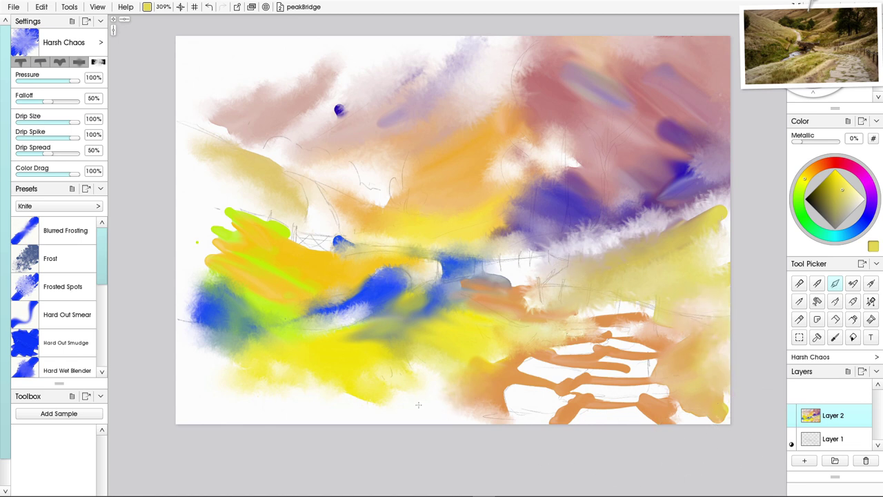
{"action": "mouse_move", "coordinate": [377, 374]}
{"action": "left_mouse_down"}
{"action": "mouse_move", "coordinate": [421, 350]}
{"action": "mouse_move", "coordinate": [488, 365]}
{"action": "mouse_move", "coordinate": [550, 360]}
{"action": "mouse_move", "coordinate": [532, 305]}
{"action": "mouse_move", "coordinate": [648, 313]}
{"action": "left_mouse_up"}
{"action": "left_click_drag", "start_coordinate": [679, 406], "coordinate": [734, 420]}
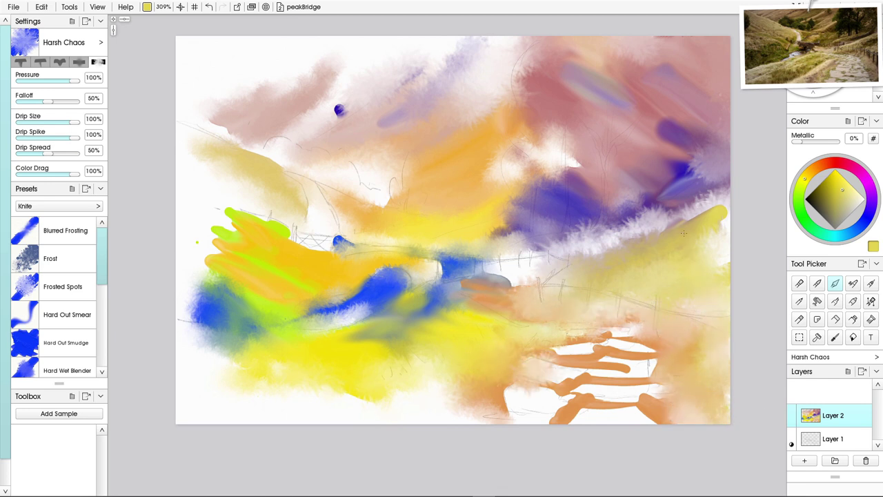
{"action": "mouse_move", "coordinate": [683, 232]}
{"action": "left_mouse_down"}
{"action": "mouse_move", "coordinate": [737, 210]}
{"action": "mouse_move", "coordinate": [739, 176]}
{"action": "left_mouse_up"}
{"action": "mouse_move", "coordinate": [290, 221]}
{"action": "left_mouse_down"}
{"action": "mouse_move", "coordinate": [243, 215]}
{"action": "mouse_move", "coordinate": [207, 276]}
{"action": "mouse_move", "coordinate": [233, 291]}
{"action": "left_mouse_up"}
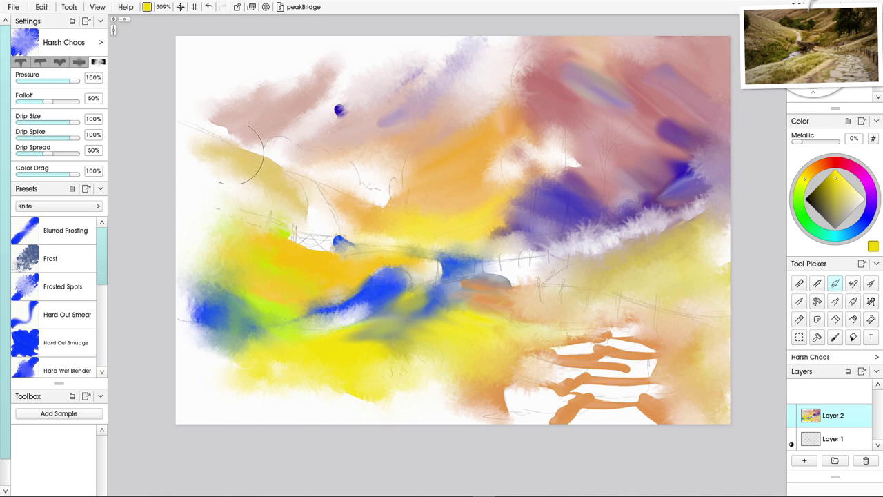
Brush bright yellow strokes over the left hillside and down the left edge of the painting with Harsh Lines watercolour.
{"action": "left_click", "coordinate": [817, 283]}
{"action": "mouse_move", "coordinate": [129, 109]}
{"action": "left_mouse_down"}
{"action": "mouse_move", "coordinate": [211, 160]}
{"action": "mouse_move", "coordinate": [153, 110]}
{"action": "mouse_move", "coordinate": [250, 182]}
{"action": "left_mouse_up"}
{"action": "mouse_move", "coordinate": [154, 113]}
{"action": "left_mouse_down"}
{"action": "mouse_move", "coordinate": [261, 172]}
{"action": "mouse_move", "coordinate": [224, 145]}
{"action": "mouse_move", "coordinate": [281, 185]}
{"action": "left_mouse_up"}
{"action": "left_click_drag", "start_coordinate": [220, 141], "coordinate": [288, 194]}
{"action": "left_click_drag", "start_coordinate": [165, 172], "coordinate": [222, 204]}
{"action": "mouse_move", "coordinate": [213, 241]}
{"action": "left_mouse_down"}
{"action": "mouse_move", "coordinate": [155, 232]}
{"action": "mouse_move", "coordinate": [146, 253]}
{"action": "mouse_move", "coordinate": [203, 256]}
{"action": "left_mouse_up"}
Soften the yellow left edge, the violet dot on the distant hills and the violet hillside's base with the Harsh Chaos knife.
{"action": "left_click", "coordinate": [799, 283]}
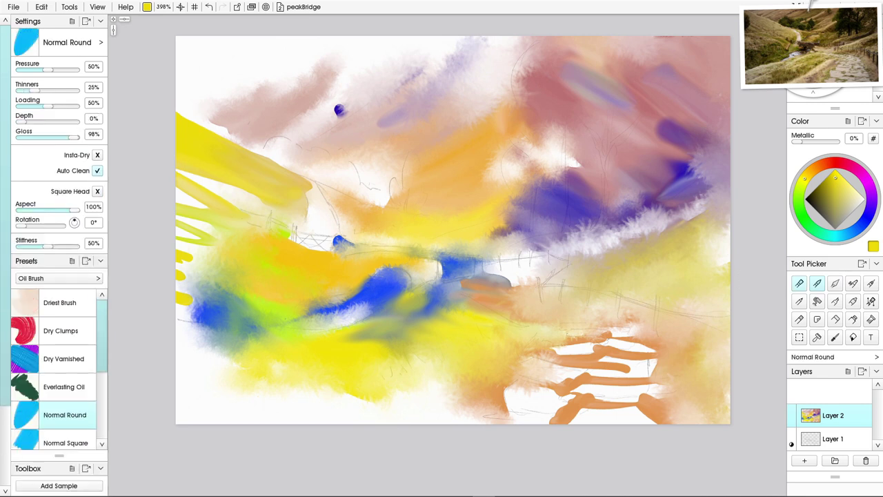
{"action": "left_click", "coordinate": [835, 283]}
{"action": "mouse_move", "coordinate": [182, 184]}
{"action": "left_mouse_down"}
{"action": "mouse_move", "coordinate": [205, 173]}
{"action": "mouse_move", "coordinate": [185, 248]}
{"action": "mouse_move", "coordinate": [201, 324]}
{"action": "mouse_move", "coordinate": [221, 366]}
{"action": "mouse_move", "coordinate": [207, 376]}
{"action": "left_mouse_up"}
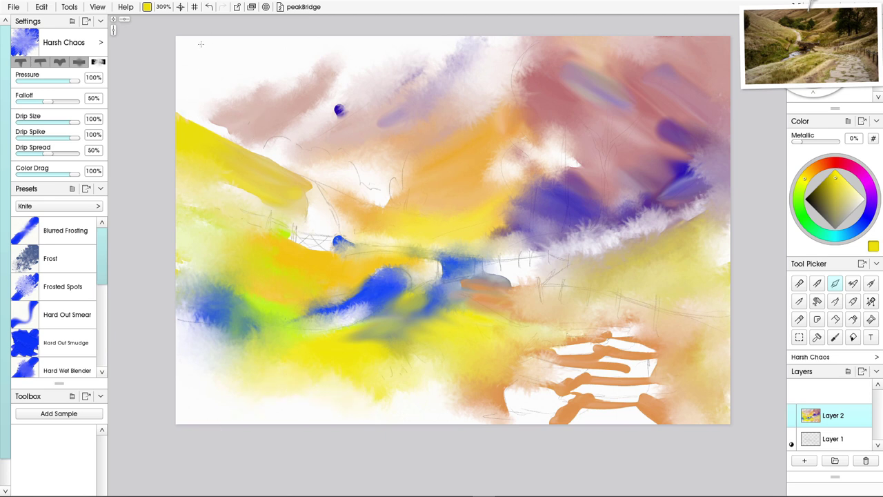
{"action": "left_click_drag", "start_coordinate": [343, 106], "coordinate": [320, 95]}
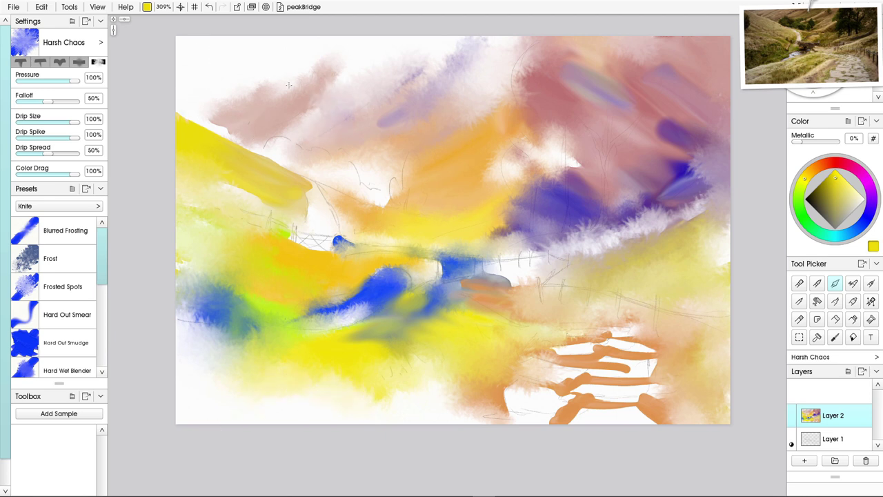
{"action": "mouse_move", "coordinate": [521, 220]}
{"action": "left_mouse_down"}
{"action": "mouse_move", "coordinate": [448, 250]}
{"action": "mouse_move", "coordinate": [614, 226]}
{"action": "mouse_move", "coordinate": [623, 236]}
{"action": "mouse_move", "coordinate": [748, 170]}
{"action": "mouse_move", "coordinate": [679, 175]}
{"action": "mouse_move", "coordinate": [544, 241]}
{"action": "left_mouse_up"}
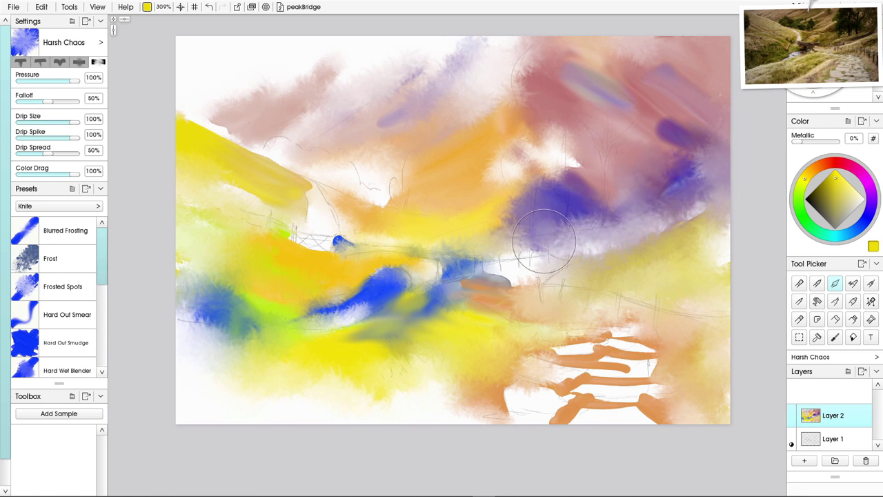
Add a new layer above the colour washes and set its blend mode to Multiply.
{"action": "left_click", "coordinate": [805, 460]}
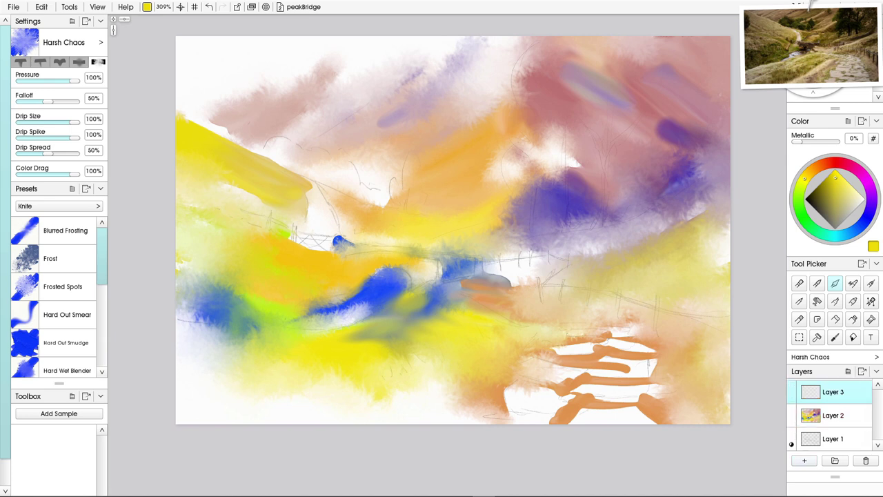
{"action": "left_click", "coordinate": [848, 371]}
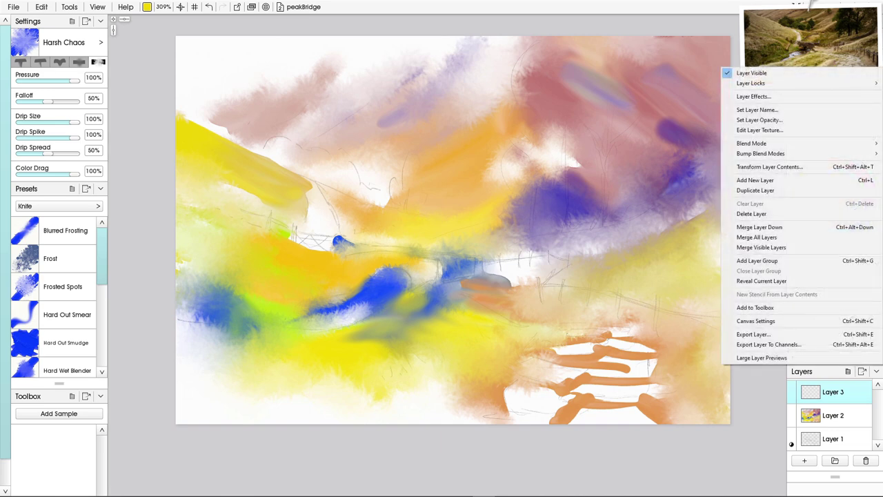
{"action": "mouse_move", "coordinate": [746, 145]}
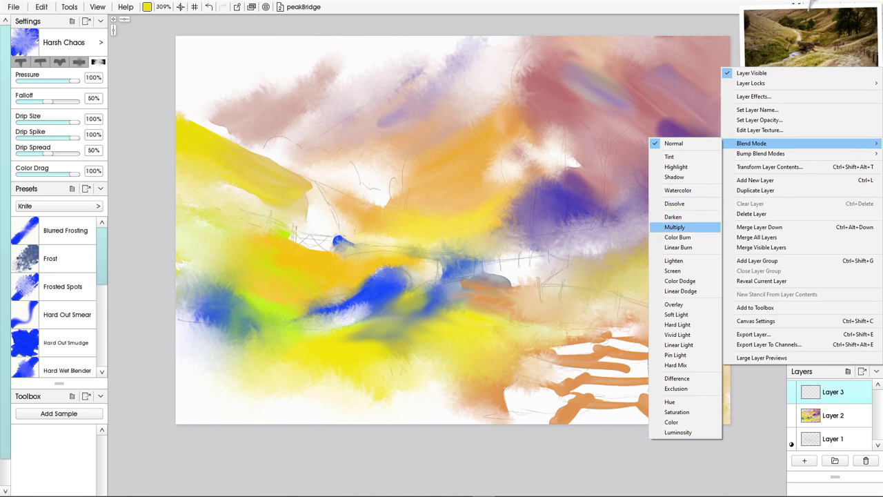
{"action": "left_click", "coordinate": [675, 227]}
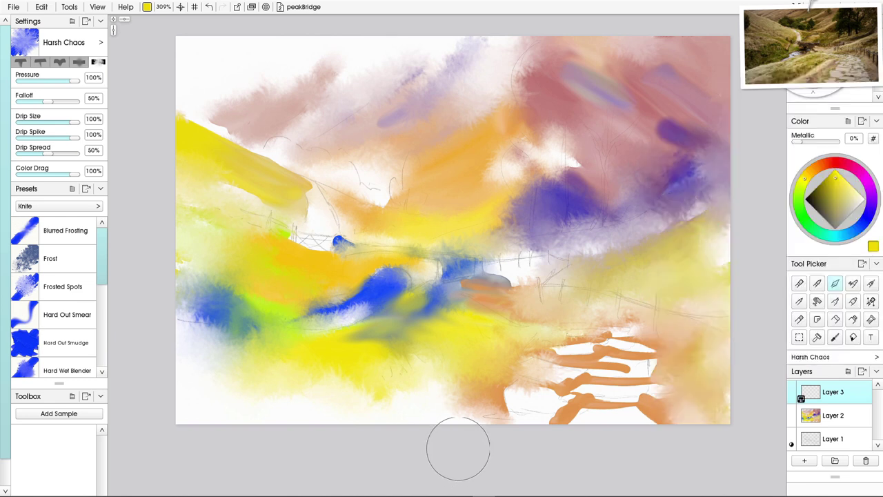
Dab yellow and ochre foliage down the outer edge of the large tree with the Harsh Lines watercolour brush.
{"action": "left_click", "coordinate": [817, 283]}
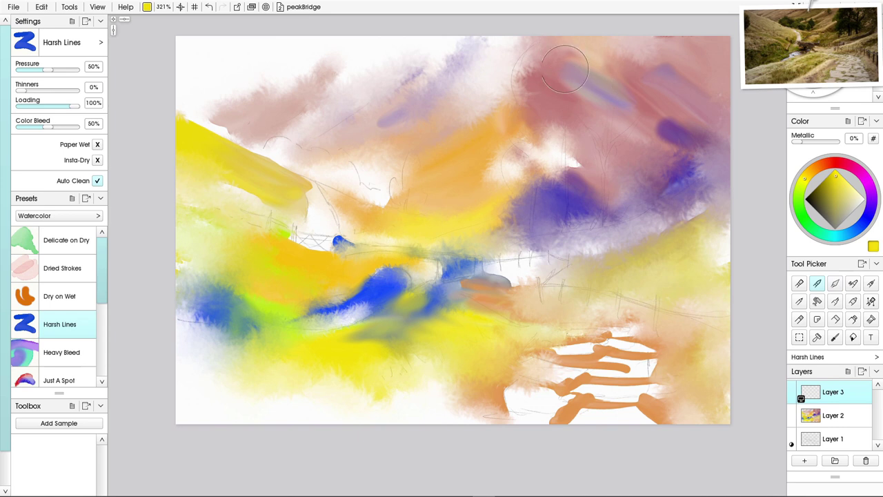
{"action": "mouse_move", "coordinate": [565, 69]}
{"action": "left_mouse_down"}
{"action": "mouse_move", "coordinate": [538, 43]}
{"action": "mouse_move", "coordinate": [540, 56]}
{"action": "mouse_move", "coordinate": [533, 45]}
{"action": "mouse_move", "coordinate": [522, 51]}
{"action": "mouse_move", "coordinate": [508, 106]}
{"action": "mouse_move", "coordinate": [492, 114]}
{"action": "mouse_move", "coordinate": [487, 104]}
{"action": "mouse_move", "coordinate": [487, 140]}
{"action": "mouse_move", "coordinate": [511, 113]}
{"action": "mouse_move", "coordinate": [501, 131]}
{"action": "mouse_move", "coordinate": [474, 124]}
{"action": "mouse_move", "coordinate": [494, 112]}
{"action": "mouse_move", "coordinate": [484, 142]}
{"action": "mouse_move", "coordinate": [514, 128]}
{"action": "mouse_move", "coordinate": [540, 74]}
{"action": "mouse_move", "coordinate": [490, 102]}
{"action": "left_mouse_up"}
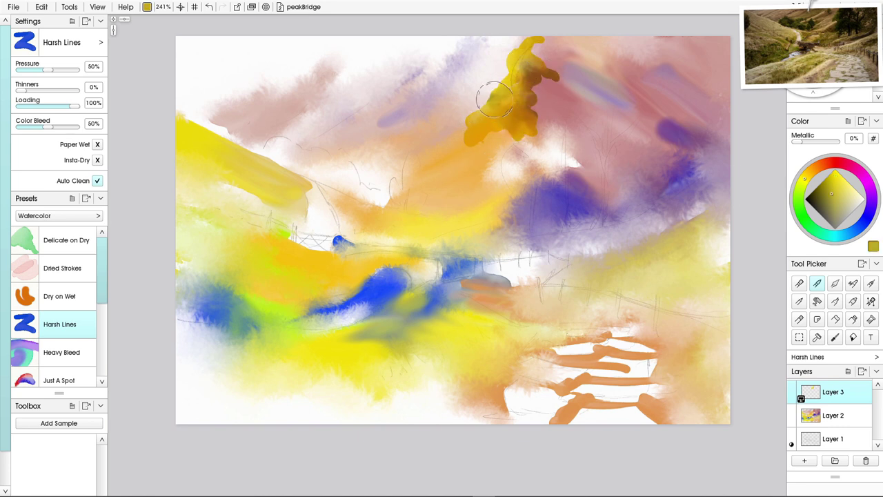
{"action": "left_click", "coordinate": [478, 94]}
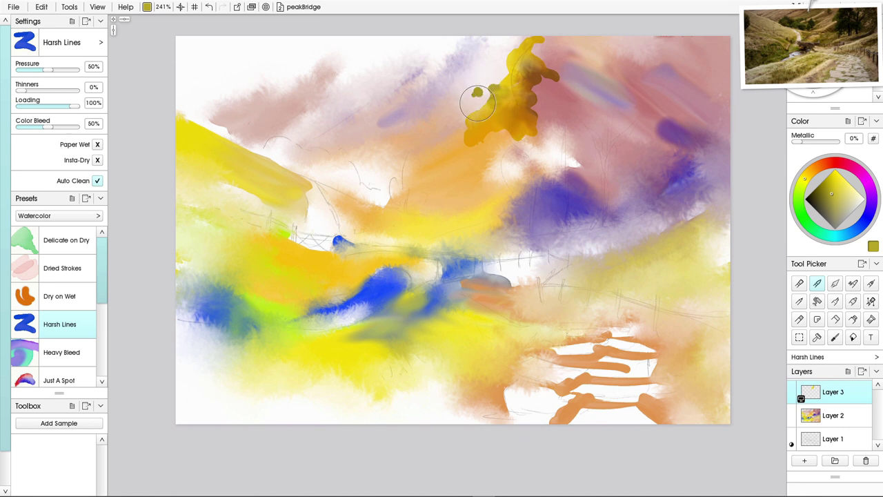
{"action": "left_click_drag", "start_coordinate": [477, 102], "coordinate": [489, 105]}
{"action": "mouse_move", "coordinate": [502, 71]}
{"action": "left_mouse_down"}
{"action": "mouse_move", "coordinate": [511, 75]}
{"action": "mouse_move", "coordinate": [508, 49]}
{"action": "mouse_move", "coordinate": [554, 75]}
{"action": "left_mouse_up"}
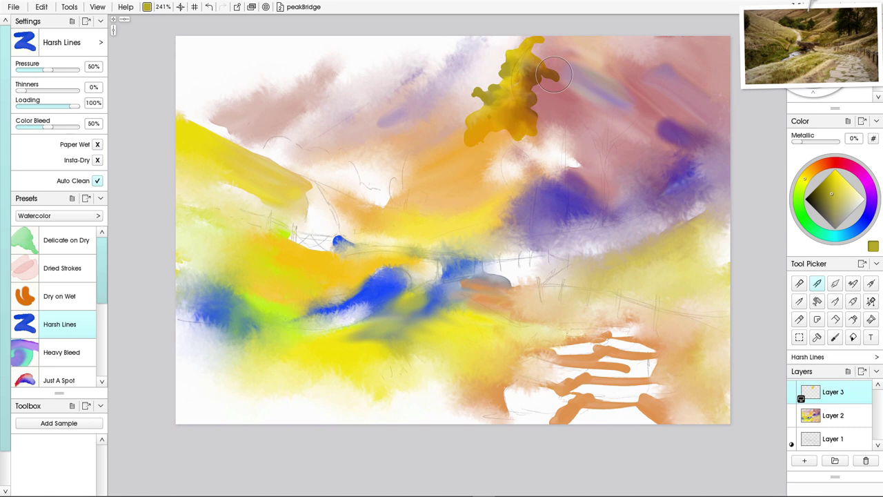
{"action": "mouse_move", "coordinate": [479, 73]}
{"action": "left_mouse_down"}
{"action": "mouse_move", "coordinate": [469, 89]}
{"action": "mouse_move", "coordinate": [480, 104]}
{"action": "mouse_move", "coordinate": [502, 90]}
{"action": "left_mouse_up"}
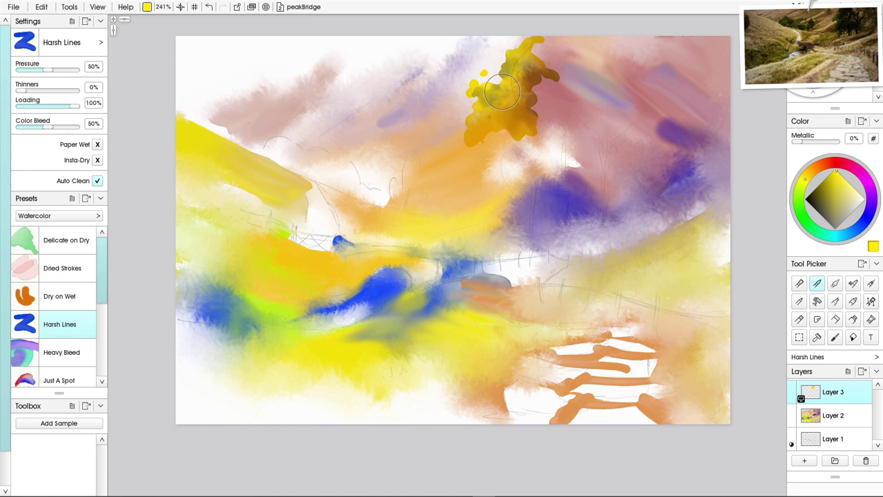
{"action": "left_click_drag", "start_coordinate": [501, 133], "coordinate": [525, 157]}
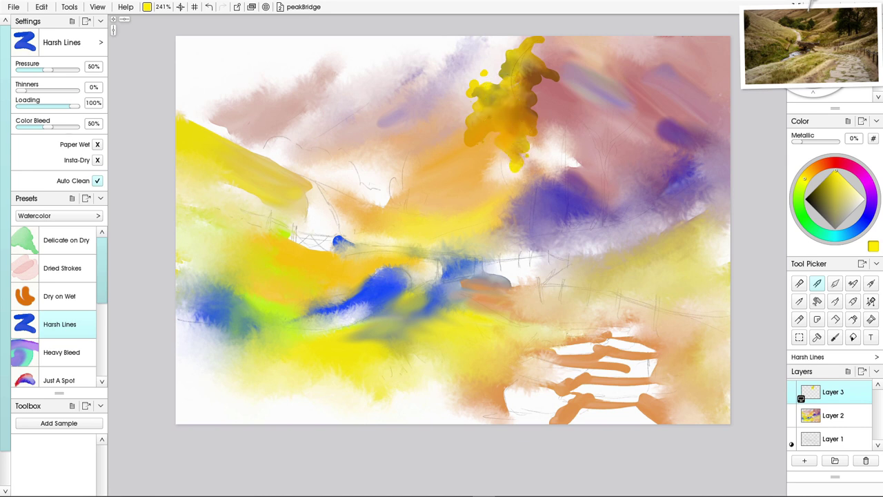
Paint mid-green foliage and branches through the middle, lower clumps and upper crown of the large tree.
{"action": "left_click", "coordinate": [799, 195]}
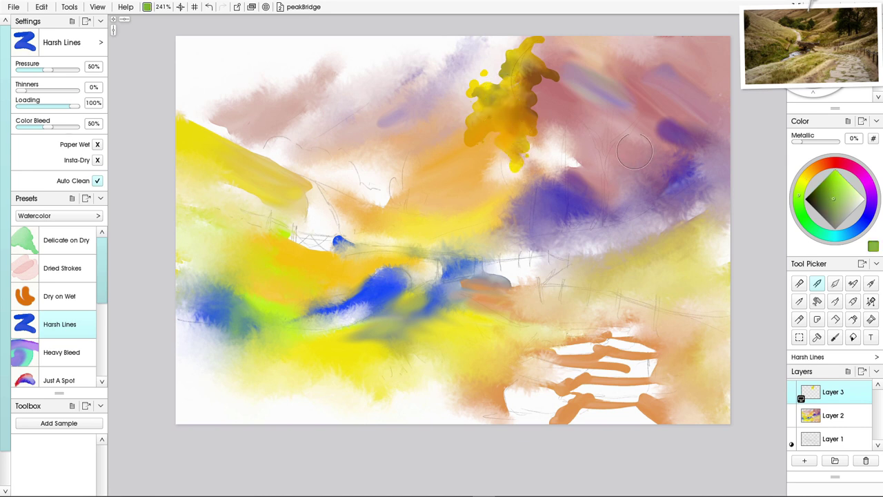
{"action": "mouse_move", "coordinate": [545, 131]}
{"action": "left_mouse_down"}
{"action": "mouse_move", "coordinate": [533, 125]}
{"action": "mouse_move", "coordinate": [497, 158]}
{"action": "mouse_move", "coordinate": [488, 173]}
{"action": "mouse_move", "coordinate": [502, 173]}
{"action": "mouse_move", "coordinate": [491, 191]}
{"action": "left_mouse_up"}
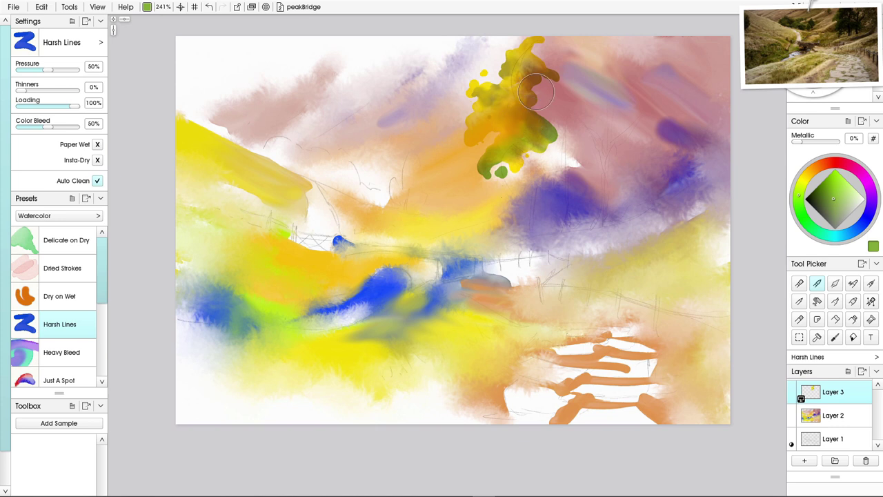
{"action": "mouse_move", "coordinate": [534, 114]}
{"action": "left_mouse_down"}
{"action": "mouse_move", "coordinate": [562, 61]}
{"action": "mouse_move", "coordinate": [557, 30]}
{"action": "mouse_move", "coordinate": [576, 41]}
{"action": "mouse_move", "coordinate": [569, 128]}
{"action": "mouse_move", "coordinate": [581, 141]}
{"action": "left_mouse_up"}
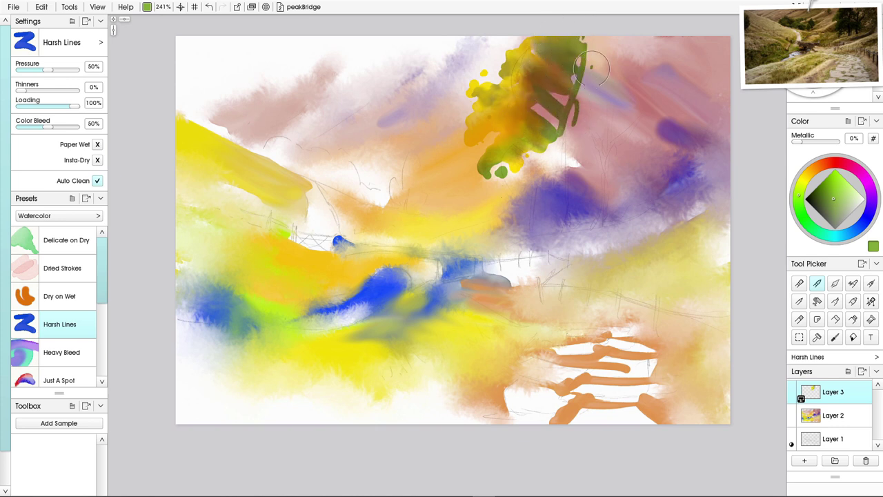
{"action": "mouse_move", "coordinate": [592, 67]}
{"action": "left_mouse_down"}
{"action": "mouse_move", "coordinate": [583, 124]}
{"action": "mouse_move", "coordinate": [589, 104]}
{"action": "mouse_move", "coordinate": [566, 134]}
{"action": "mouse_move", "coordinate": [566, 153]}
{"action": "mouse_move", "coordinate": [535, 109]}
{"action": "mouse_move", "coordinate": [559, 105]}
{"action": "mouse_move", "coordinate": [589, 150]}
{"action": "mouse_move", "coordinate": [571, 174]}
{"action": "left_mouse_up"}
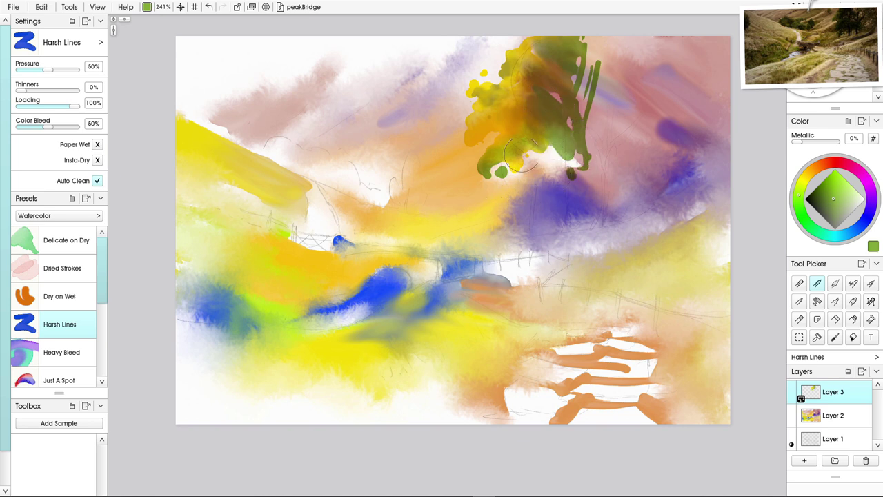
{"action": "mouse_move", "coordinate": [519, 157]}
{"action": "left_mouse_down"}
{"action": "mouse_move", "coordinate": [556, 157]}
{"action": "mouse_move", "coordinate": [521, 169]}
{"action": "mouse_move", "coordinate": [512, 208]}
{"action": "left_mouse_up"}
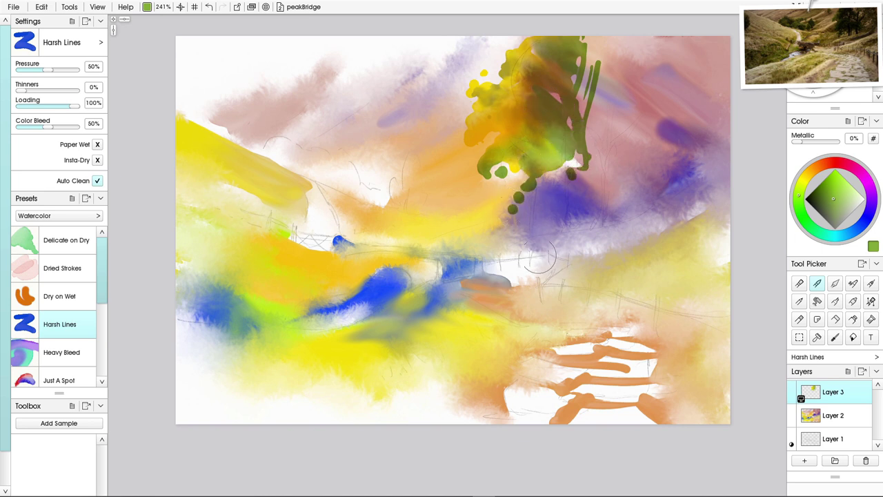
{"action": "mouse_move", "coordinate": [483, 183]}
{"action": "left_mouse_down"}
{"action": "mouse_move", "coordinate": [508, 178]}
{"action": "mouse_move", "coordinate": [488, 190]}
{"action": "mouse_move", "coordinate": [504, 166]}
{"action": "mouse_move", "coordinate": [524, 172]}
{"action": "mouse_move", "coordinate": [494, 215]}
{"action": "mouse_move", "coordinate": [532, 200]}
{"action": "mouse_move", "coordinate": [513, 216]}
{"action": "left_mouse_up"}
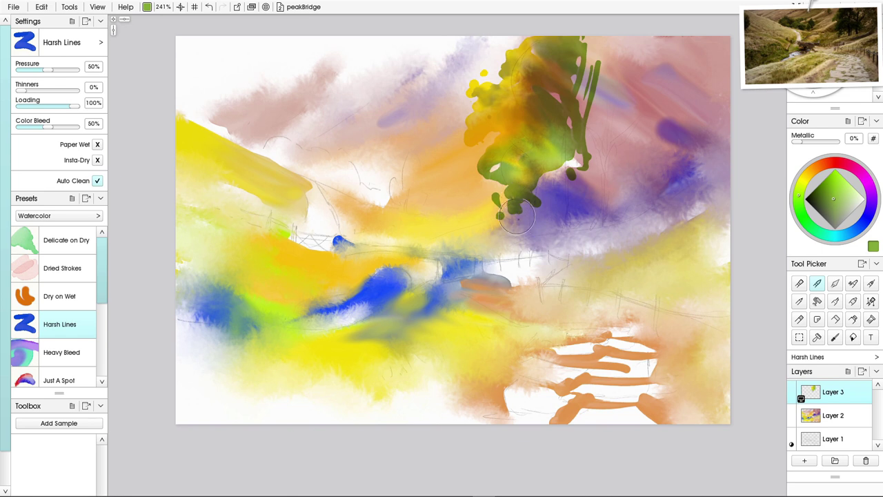
{"action": "mouse_move", "coordinate": [581, 102]}
{"action": "left_mouse_down"}
{"action": "mouse_move", "coordinate": [615, 82]}
{"action": "mouse_move", "coordinate": [646, 35]}
{"action": "mouse_move", "coordinate": [651, 42]}
{"action": "mouse_move", "coordinate": [609, 43]}
{"action": "mouse_move", "coordinate": [626, 76]}
{"action": "mouse_move", "coordinate": [599, 55]}
{"action": "mouse_move", "coordinate": [636, 95]}
{"action": "mouse_move", "coordinate": [589, 72]}
{"action": "mouse_move", "coordinate": [629, 87]}
{"action": "left_mouse_up"}
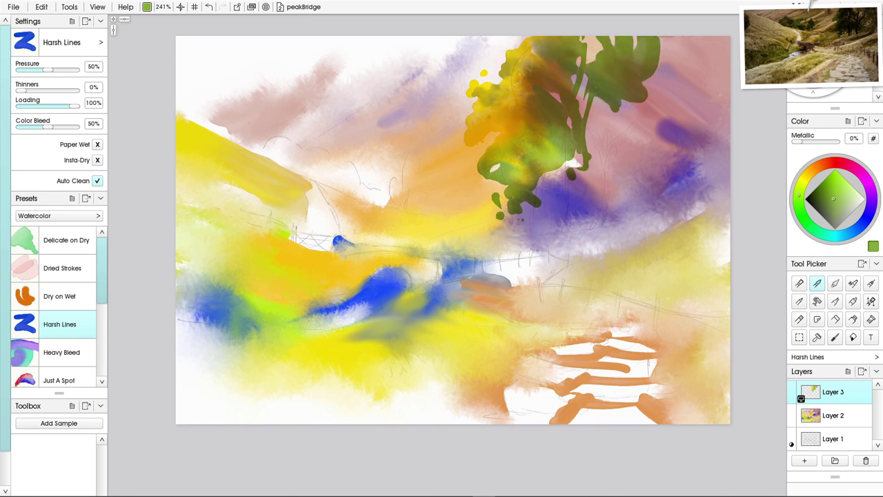
Brush dark blue shadow strokes and branches through the large tree's upper crown and out to the painting's right edge.
{"action": "left_click", "coordinate": [861, 226]}
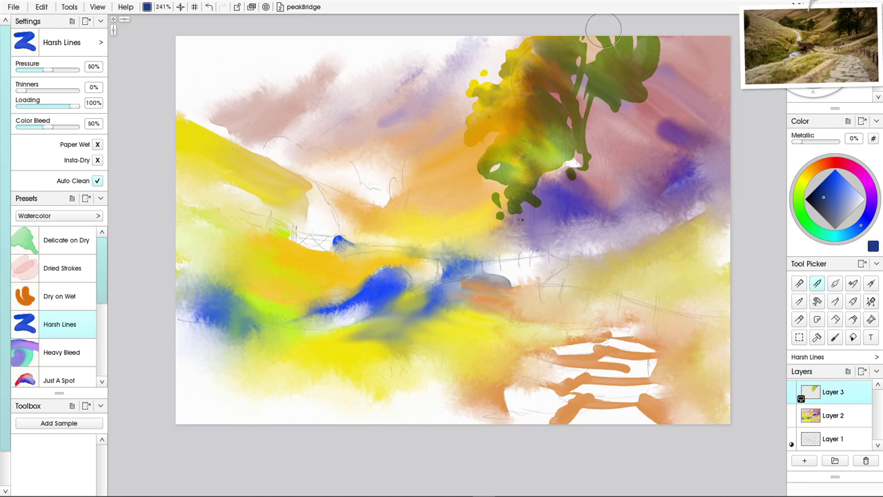
{"action": "mouse_move", "coordinate": [603, 29]}
{"action": "left_mouse_down"}
{"action": "mouse_move", "coordinate": [653, 53]}
{"action": "mouse_move", "coordinate": [665, 67]}
{"action": "mouse_move", "coordinate": [658, 80]}
{"action": "mouse_move", "coordinate": [649, 109]}
{"action": "left_mouse_up"}
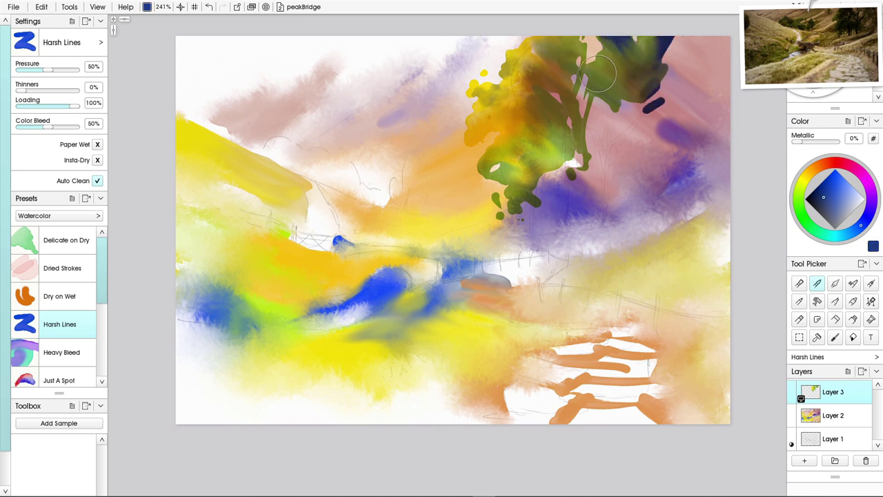
{"action": "mouse_move", "coordinate": [598, 72]}
{"action": "left_mouse_down"}
{"action": "mouse_move", "coordinate": [621, 117]}
{"action": "mouse_move", "coordinate": [645, 110]}
{"action": "mouse_move", "coordinate": [592, 145]}
{"action": "left_mouse_up"}
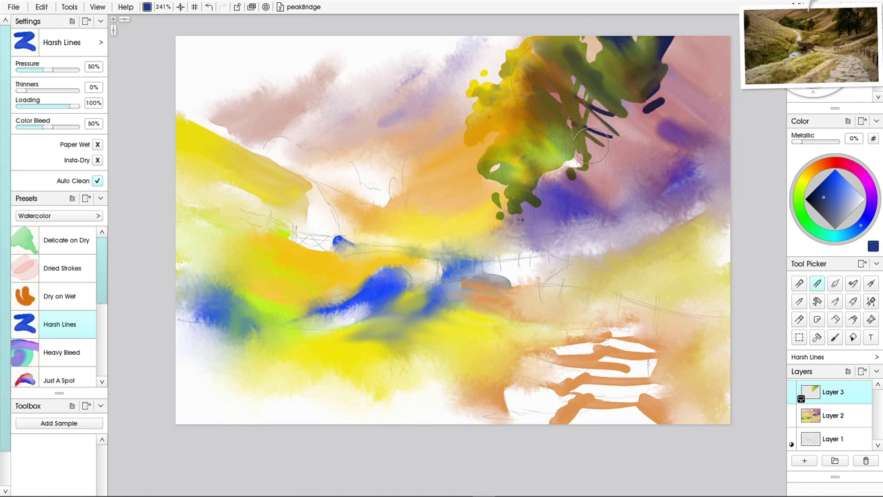
{"action": "left_click", "coordinate": [603, 159]}
{"action": "mouse_move", "coordinate": [595, 68]}
{"action": "left_mouse_down"}
{"action": "mouse_move", "coordinate": [587, 36]}
{"action": "mouse_move", "coordinate": [597, 69]}
{"action": "left_mouse_up"}
{"action": "left_click", "coordinate": [612, 115]}
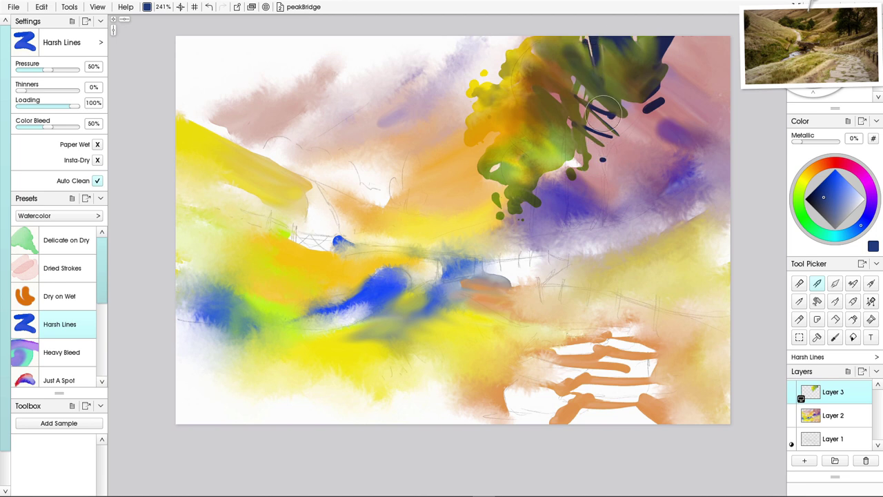
{"action": "mouse_move", "coordinate": [603, 114]}
{"action": "left_mouse_down"}
{"action": "mouse_move", "coordinate": [683, 40]}
{"action": "mouse_move", "coordinate": [642, 100]}
{"action": "mouse_move", "coordinate": [679, 74]}
{"action": "mouse_move", "coordinate": [664, 138]}
{"action": "left_mouse_up"}
{"action": "left_click_drag", "start_coordinate": [739, 79], "coordinate": [693, 148]}
{"action": "left_click_drag", "start_coordinate": [721, 143], "coordinate": [713, 148]}
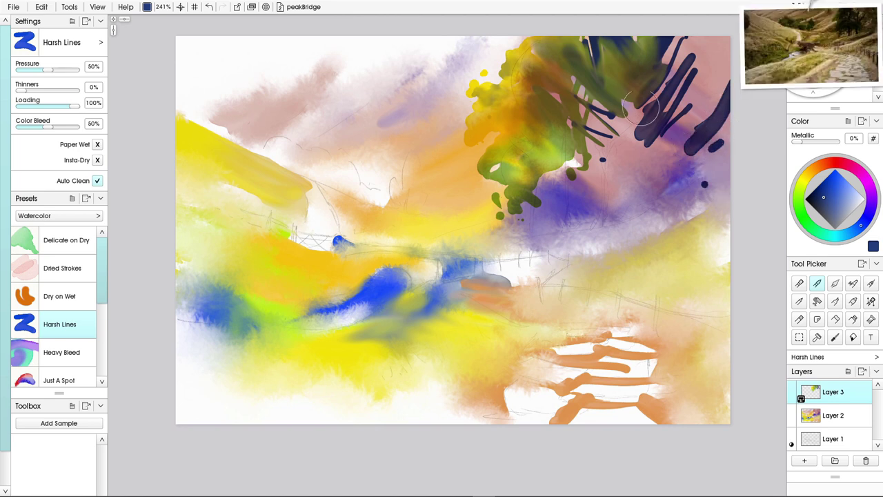
Paint the dark blue trunks of the tree group and dab shadows along the ground at their base.
{"action": "mouse_move", "coordinate": [640, 83]}
{"action": "left_mouse_down"}
{"action": "mouse_move", "coordinate": [650, 179]}
{"action": "mouse_move", "coordinate": [633, 95]}
{"action": "mouse_move", "coordinate": [635, 107]}
{"action": "mouse_move", "coordinate": [608, 110]}
{"action": "mouse_move", "coordinate": [590, 136]}
{"action": "mouse_move", "coordinate": [603, 116]}
{"action": "mouse_move", "coordinate": [634, 172]}
{"action": "mouse_move", "coordinate": [632, 75]}
{"action": "mouse_move", "coordinate": [638, 164]}
{"action": "mouse_move", "coordinate": [650, 160]}
{"action": "mouse_move", "coordinate": [590, 183]}
{"action": "left_mouse_up"}
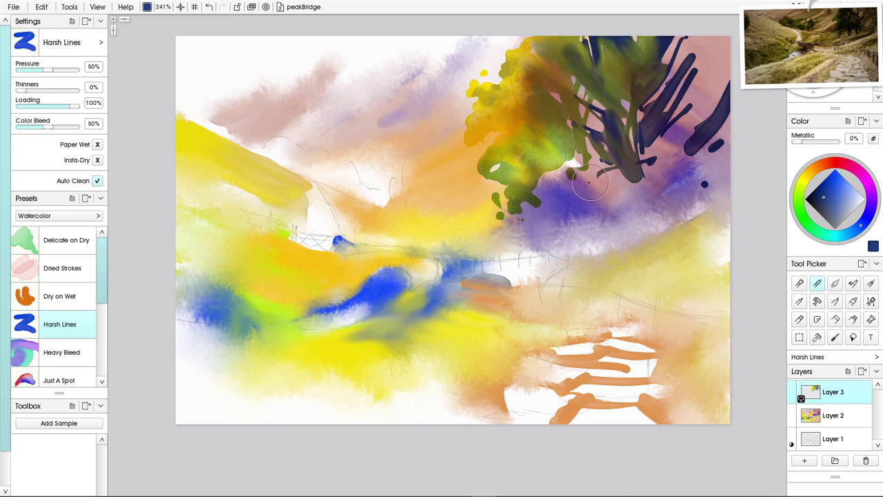
{"action": "mouse_move", "coordinate": [517, 181]}
{"action": "left_mouse_down"}
{"action": "mouse_move", "coordinate": [545, 186]}
{"action": "mouse_move", "coordinate": [573, 149]}
{"action": "mouse_move", "coordinate": [562, 191]}
{"action": "mouse_move", "coordinate": [533, 185]}
{"action": "mouse_move", "coordinate": [545, 197]}
{"action": "mouse_move", "coordinate": [531, 188]}
{"action": "mouse_move", "coordinate": [554, 180]}
{"action": "mouse_move", "coordinate": [560, 217]}
{"action": "mouse_move", "coordinate": [572, 192]}
{"action": "mouse_move", "coordinate": [574, 234]}
{"action": "mouse_move", "coordinate": [607, 200]}
{"action": "mouse_move", "coordinate": [584, 138]}
{"action": "mouse_move", "coordinate": [611, 225]}
{"action": "mouse_move", "coordinate": [580, 165]}
{"action": "mouse_move", "coordinate": [600, 221]}
{"action": "mouse_move", "coordinate": [573, 176]}
{"action": "mouse_move", "coordinate": [595, 200]}
{"action": "mouse_move", "coordinate": [611, 141]}
{"action": "mouse_move", "coordinate": [594, 189]}
{"action": "mouse_move", "coordinate": [613, 216]}
{"action": "left_mouse_up"}
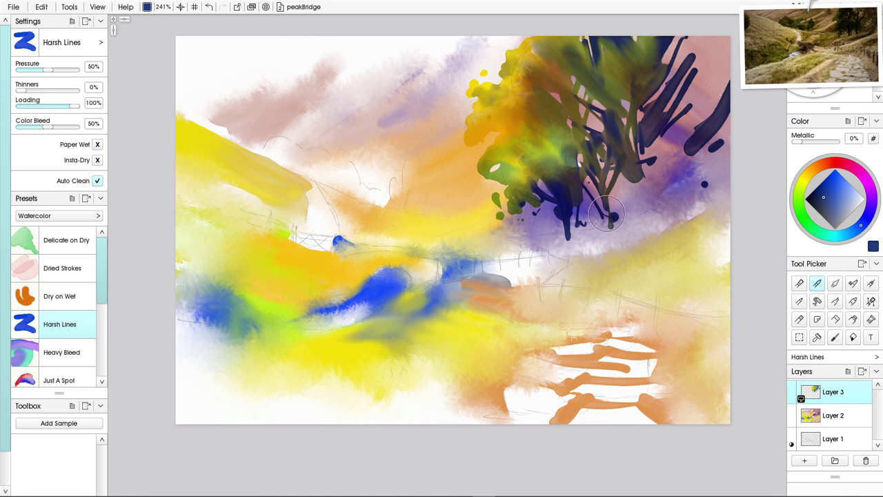
{"action": "left_click_drag", "start_coordinate": [633, 157], "coordinate": [641, 211]}
{"action": "left_click_drag", "start_coordinate": [650, 163], "coordinate": [652, 194]}
{"action": "left_click_drag", "start_coordinate": [661, 112], "coordinate": [651, 190]}
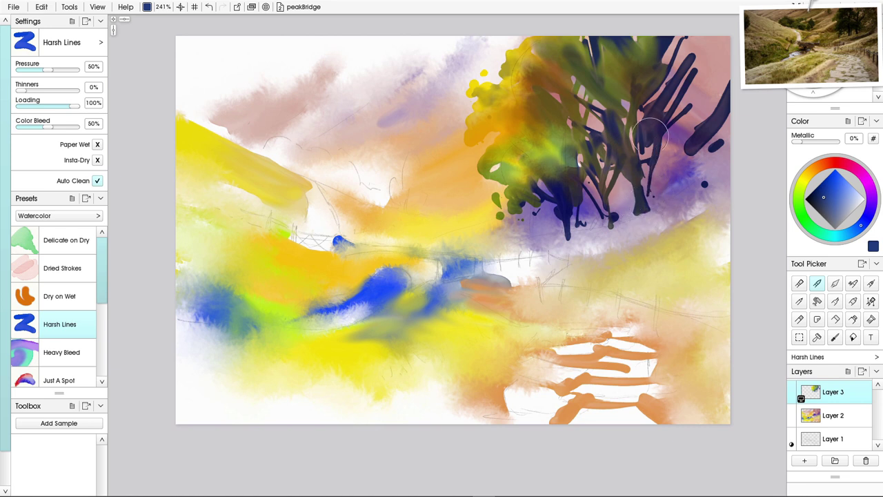
{"action": "mouse_move", "coordinate": [651, 137]}
{"action": "left_mouse_down"}
{"action": "mouse_move", "coordinate": [650, 193]}
{"action": "mouse_move", "coordinate": [622, 174]}
{"action": "mouse_move", "coordinate": [655, 204]}
{"action": "left_mouse_up"}
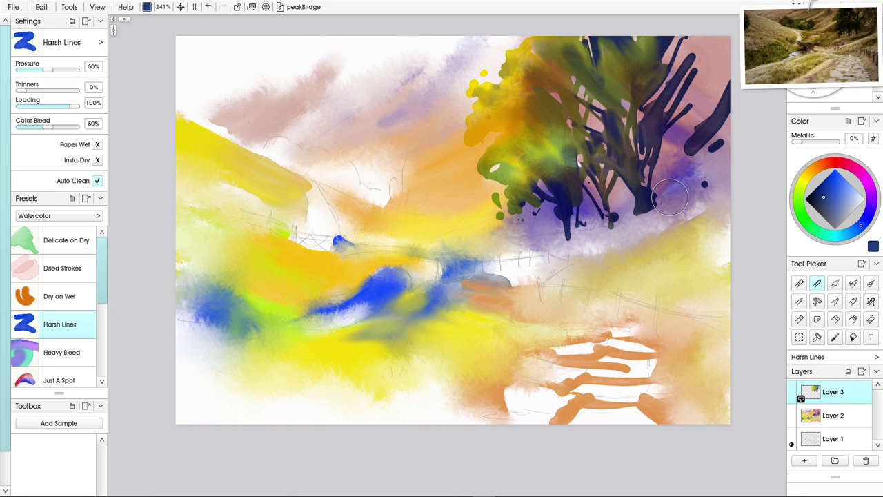
{"action": "mouse_move", "coordinate": [669, 197]}
{"action": "left_mouse_down"}
{"action": "mouse_move", "coordinate": [648, 219]}
{"action": "mouse_move", "coordinate": [638, 207]}
{"action": "mouse_move", "coordinate": [618, 225]}
{"action": "mouse_move", "coordinate": [566, 223]}
{"action": "mouse_move", "coordinate": [615, 228]}
{"action": "mouse_move", "coordinate": [568, 236]}
{"action": "mouse_move", "coordinate": [591, 233]}
{"action": "left_mouse_up"}
{"action": "left_click_drag", "start_coordinate": [650, 201], "coordinate": [725, 178]}
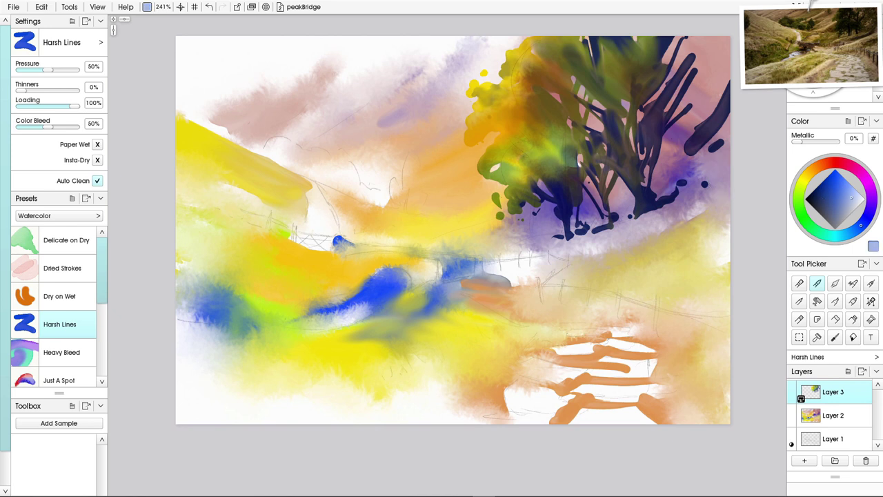
Paint a row of pale blue distant bushes and a small tree along the sketched valley slope.
{"action": "mouse_move", "coordinate": [281, 146]}
{"action": "left_mouse_down"}
{"action": "mouse_move", "coordinate": [278, 157]}
{"action": "mouse_move", "coordinate": [296, 152]}
{"action": "mouse_move", "coordinate": [355, 178]}
{"action": "mouse_move", "coordinate": [300, 150]}
{"action": "mouse_move", "coordinate": [297, 162]}
{"action": "mouse_move", "coordinate": [276, 158]}
{"action": "mouse_move", "coordinate": [316, 160]}
{"action": "mouse_move", "coordinate": [326, 183]}
{"action": "mouse_move", "coordinate": [362, 191]}
{"action": "left_mouse_up"}
{"action": "mouse_move", "coordinate": [370, 193]}
{"action": "left_mouse_down"}
{"action": "mouse_move", "coordinate": [395, 213]}
{"action": "mouse_move", "coordinate": [418, 158]}
{"action": "mouse_move", "coordinate": [411, 196]}
{"action": "mouse_move", "coordinate": [400, 162]}
{"action": "mouse_move", "coordinate": [403, 208]}
{"action": "mouse_move", "coordinate": [388, 205]}
{"action": "mouse_move", "coordinate": [402, 210]}
{"action": "mouse_move", "coordinate": [412, 193]}
{"action": "mouse_move", "coordinate": [410, 218]}
{"action": "mouse_move", "coordinate": [398, 202]}
{"action": "mouse_move", "coordinate": [439, 221]}
{"action": "left_mouse_up"}
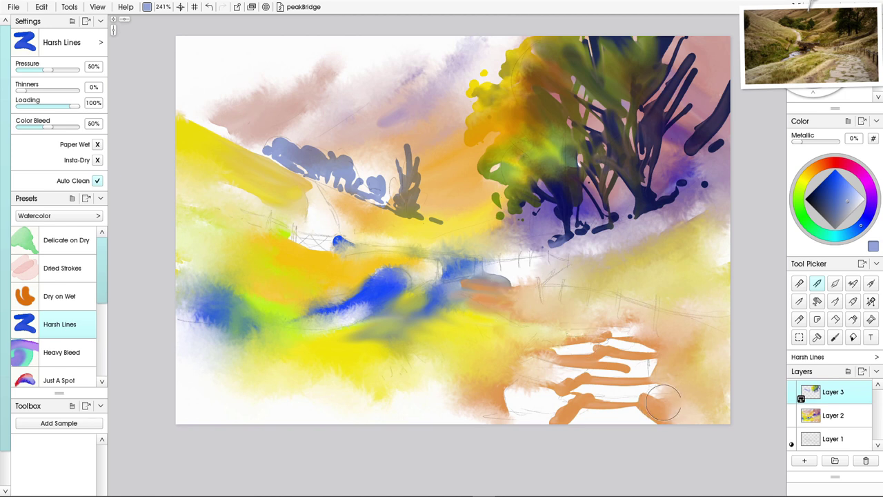
Draw the bridge's upper edge in very dark navy, extending it to the blue spot at its left end.
{"action": "left_click", "coordinate": [816, 197]}
{"action": "mouse_move", "coordinate": [404, 253]}
{"action": "left_mouse_down"}
{"action": "mouse_move", "coordinate": [435, 256]}
{"action": "mouse_move", "coordinate": [383, 249]}
{"action": "left_mouse_up"}
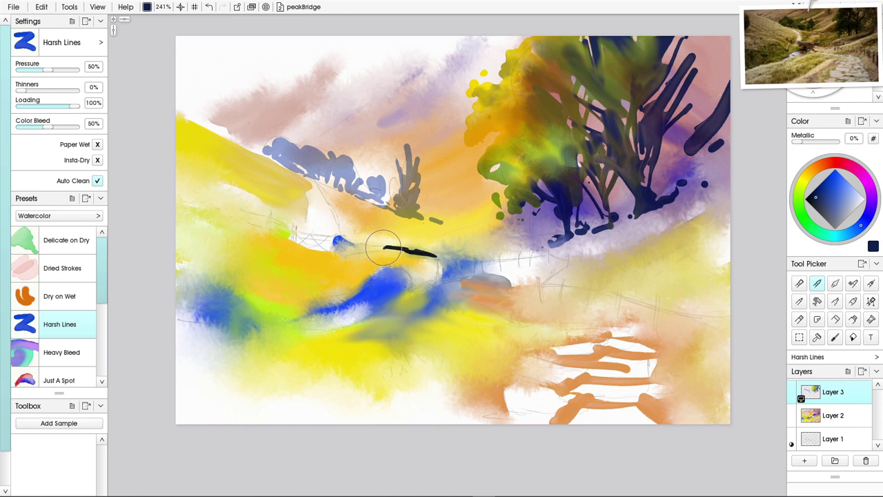
{"action": "left_click", "coordinate": [368, 246]}
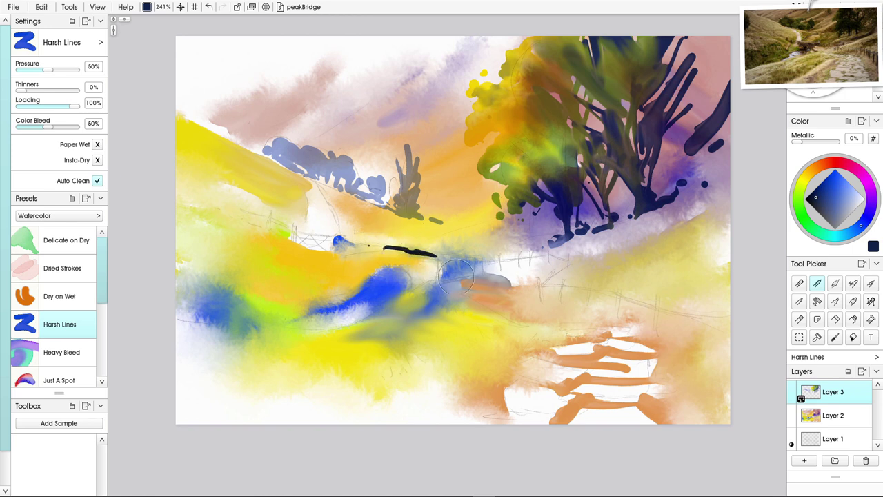
{"action": "left_click_drag", "start_coordinate": [355, 244], "coordinate": [392, 248]}
{"action": "left_click", "coordinate": [348, 243]}
{"action": "left_click", "coordinate": [356, 245]}
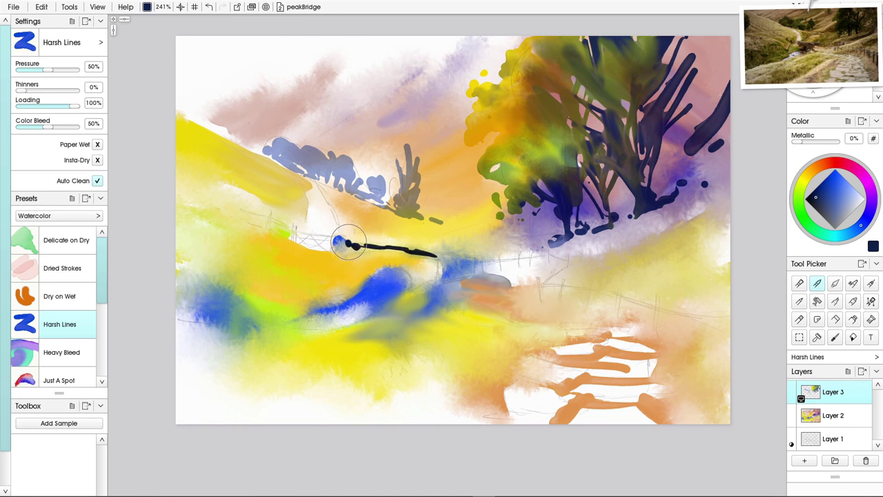
{"action": "left_click", "coordinate": [347, 246]}
{"action": "left_click", "coordinate": [341, 240]}
Block in the bridge's right-hand end, thicken its left end and paint the arch shadow in dark navy.
{"action": "mouse_move", "coordinate": [443, 245]}
{"action": "left_mouse_down"}
{"action": "mouse_move", "coordinate": [420, 246]}
{"action": "mouse_move", "coordinate": [463, 256]}
{"action": "mouse_move", "coordinate": [429, 253]}
{"action": "mouse_move", "coordinate": [459, 255]}
{"action": "mouse_move", "coordinate": [466, 270]}
{"action": "mouse_move", "coordinate": [453, 271]}
{"action": "left_mouse_up"}
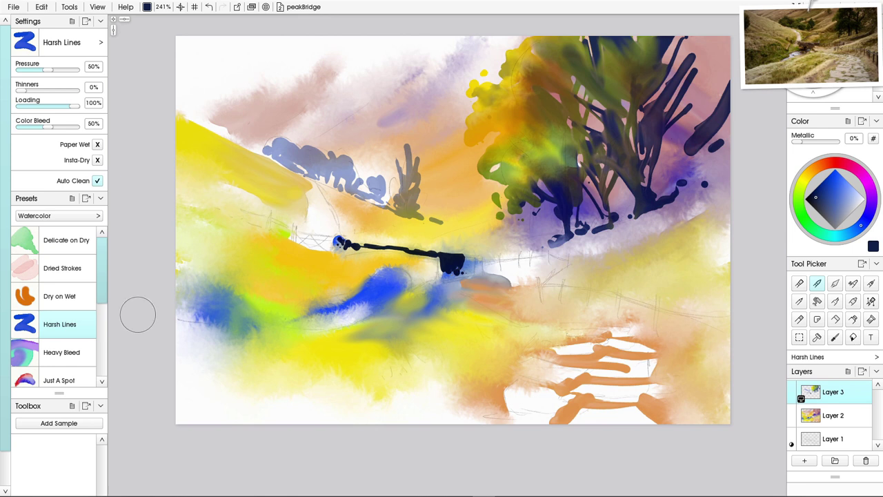
{"action": "mouse_move", "coordinate": [461, 261]}
{"action": "left_mouse_down"}
{"action": "mouse_move", "coordinate": [467, 274]}
{"action": "mouse_move", "coordinate": [449, 274]}
{"action": "left_mouse_up"}
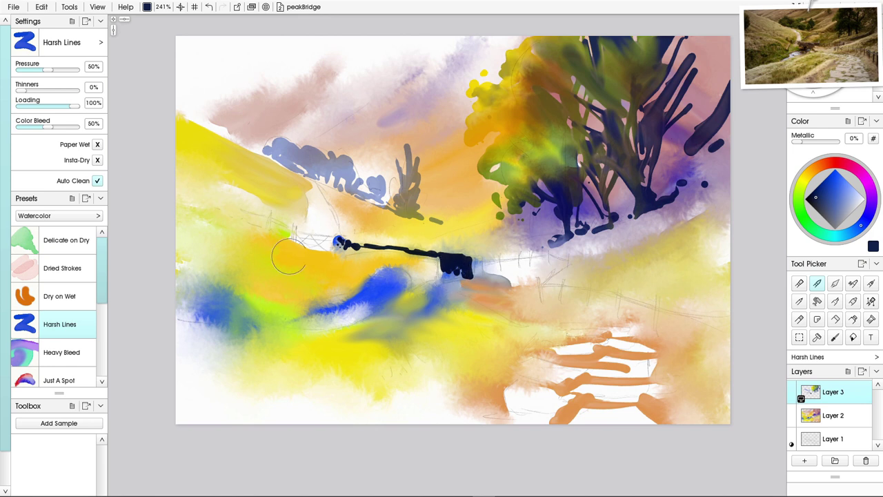
{"action": "left_click_drag", "start_coordinate": [370, 246], "coordinate": [341, 242]}
{"action": "mouse_move", "coordinate": [393, 271]}
{"action": "left_mouse_down"}
{"action": "mouse_move", "coordinate": [389, 298]}
{"action": "mouse_move", "coordinate": [373, 273]}
{"action": "mouse_move", "coordinate": [370, 285]}
{"action": "mouse_move", "coordinate": [396, 294]}
{"action": "mouse_move", "coordinate": [379, 282]}
{"action": "mouse_move", "coordinate": [397, 284]}
{"action": "mouse_move", "coordinate": [380, 278]}
{"action": "mouse_move", "coordinate": [407, 284]}
{"action": "mouse_move", "coordinate": [356, 281]}
{"action": "left_mouse_up"}
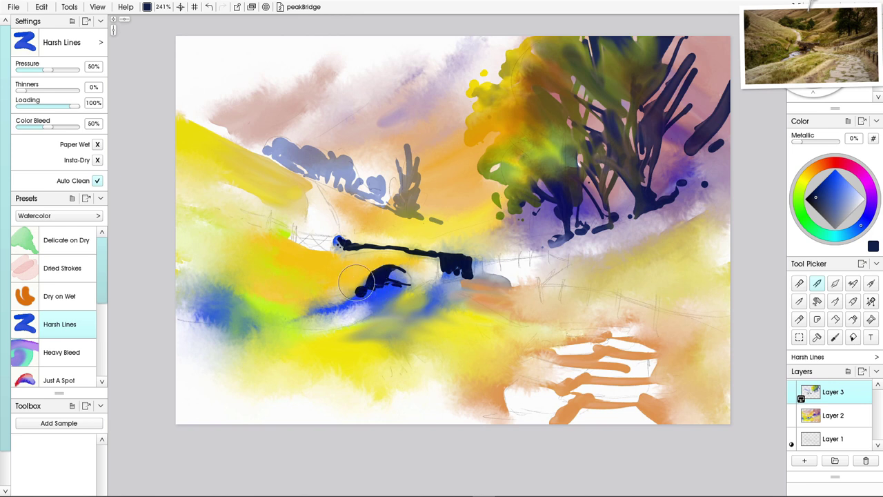
{"action": "mouse_move", "coordinate": [356, 281]}
{"action": "left_mouse_down"}
{"action": "mouse_move", "coordinate": [344, 298]}
{"action": "mouse_move", "coordinate": [366, 320]}
{"action": "left_mouse_up"}
Paint the stream bank below the arch and the small fence beside the bridge's left end in dark olive green.
{"action": "left_click", "coordinate": [801, 187]}
{"action": "left_click", "coordinate": [823, 194]}
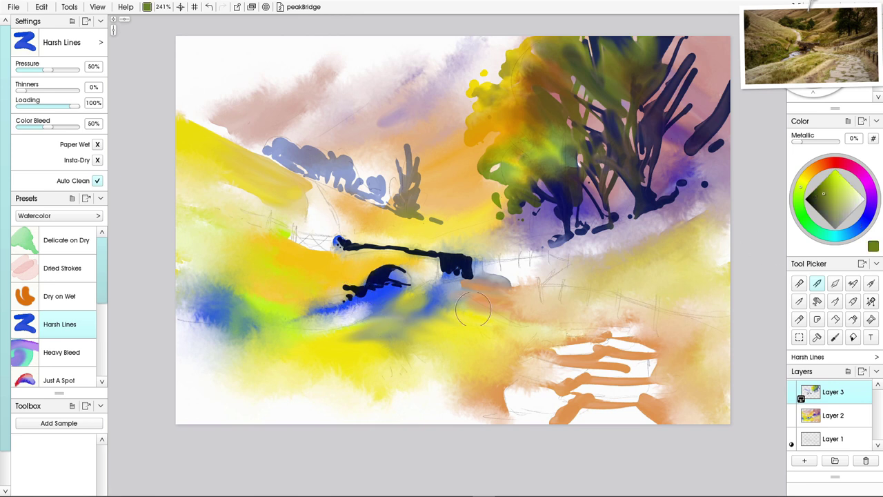
{"action": "mouse_move", "coordinate": [366, 303]}
{"action": "left_mouse_down"}
{"action": "mouse_move", "coordinate": [338, 303]}
{"action": "mouse_move", "coordinate": [326, 283]}
{"action": "mouse_move", "coordinate": [321, 309]}
{"action": "mouse_move", "coordinate": [328, 317]}
{"action": "mouse_move", "coordinate": [343, 308]}
{"action": "mouse_move", "coordinate": [269, 324]}
{"action": "left_mouse_up"}
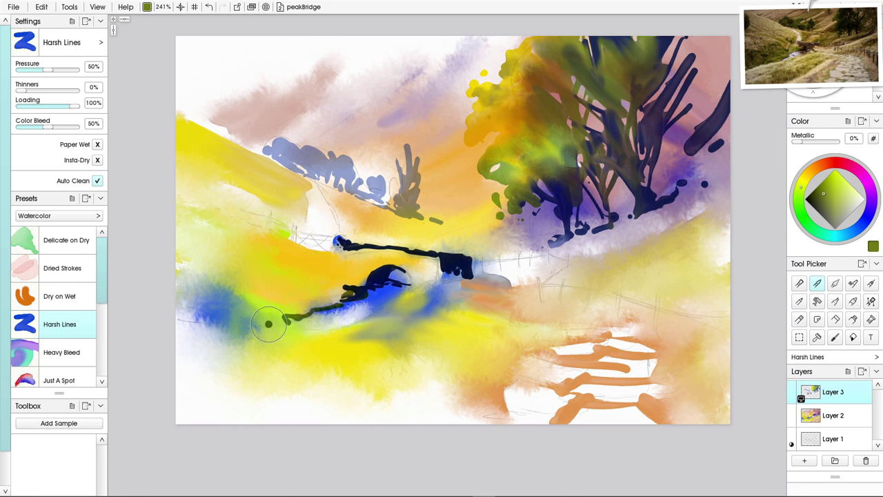
{"action": "mouse_move", "coordinate": [336, 233]}
{"action": "left_mouse_down"}
{"action": "mouse_move", "coordinate": [336, 247]}
{"action": "mouse_move", "coordinate": [297, 241]}
{"action": "mouse_move", "coordinate": [300, 232]}
{"action": "mouse_move", "coordinate": [327, 243]}
{"action": "mouse_move", "coordinate": [304, 239]}
{"action": "left_mouse_up"}
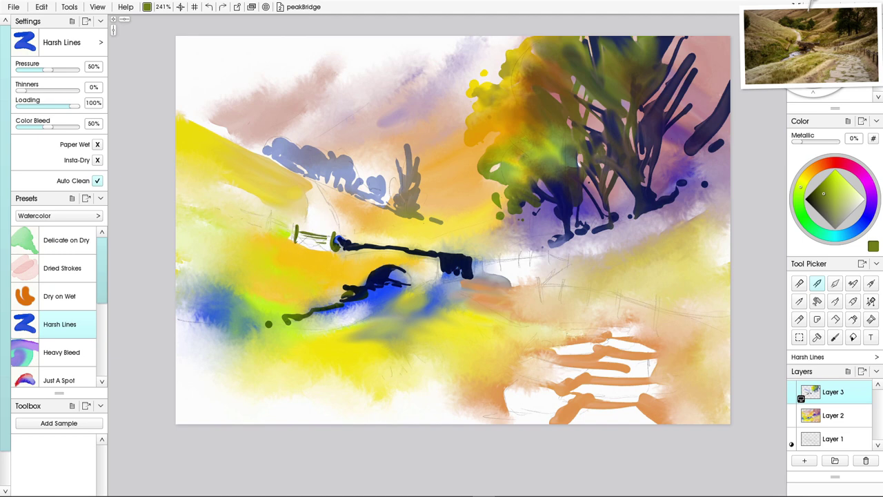
Paint thin dark brown cross rails on the small fence beside the bridge, extending its top rail uphill away from the bridge.
{"action": "left_click", "coordinate": [808, 47]}
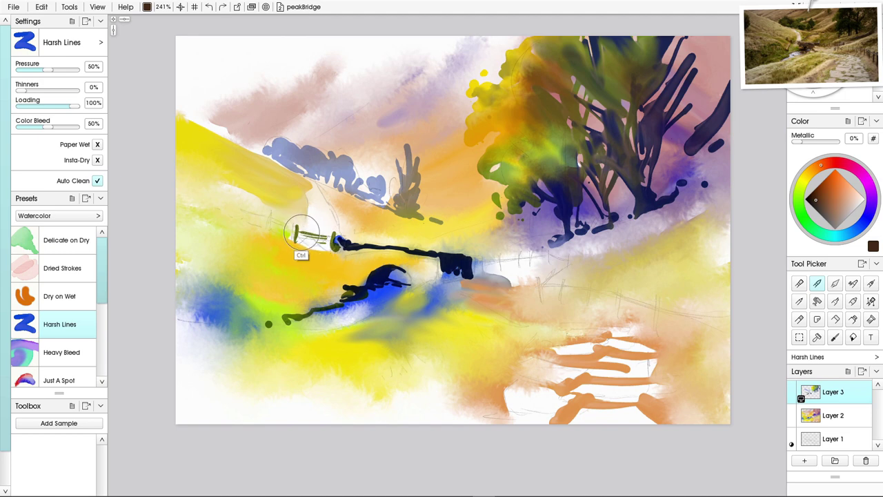
{"action": "key", "text": "bracketright"}
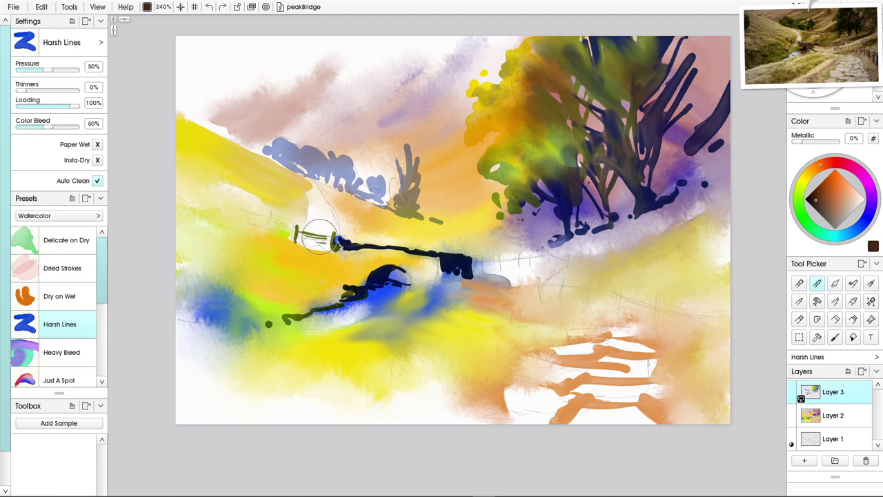
{"action": "key", "text": "bracketleft"}
{"action": "key", "text": "bracketleft"}
{"action": "mouse_move", "coordinate": [318, 237]}
{"action": "left_mouse_down"}
{"action": "mouse_move", "coordinate": [332, 248]}
{"action": "mouse_move", "coordinate": [304, 232]}
{"action": "mouse_move", "coordinate": [314, 248]}
{"action": "mouse_move", "coordinate": [329, 238]}
{"action": "mouse_move", "coordinate": [314, 245]}
{"action": "mouse_move", "coordinate": [304, 234]}
{"action": "mouse_move", "coordinate": [296, 243]}
{"action": "mouse_move", "coordinate": [273, 222]}
{"action": "left_mouse_up"}
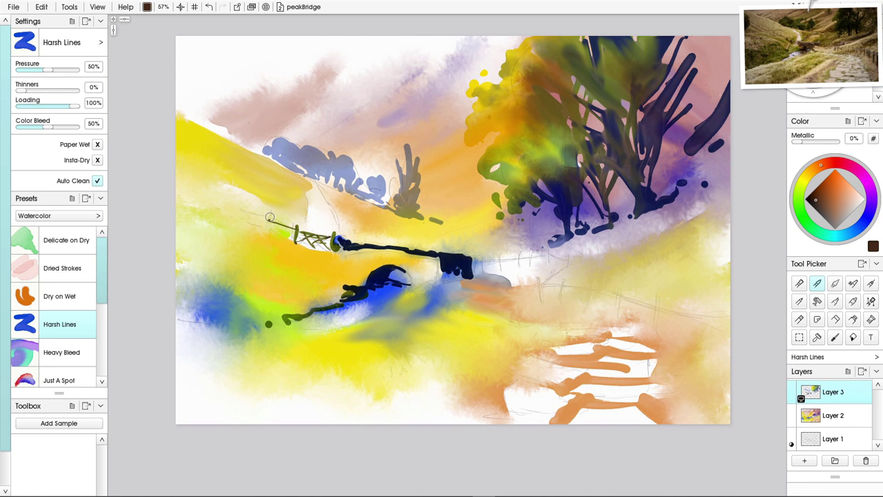
Extend the dark stream bank away from the bridge with a few dots beyond its end, and darken the arch's waterline.
{"action": "left_click_drag", "start_coordinate": [281, 320], "coordinate": [251, 317]}
{"action": "left_click", "coordinate": [251, 331]}
{"action": "left_click", "coordinate": [238, 330]}
{"action": "mouse_move", "coordinate": [400, 295]}
{"action": "left_mouse_down"}
{"action": "mouse_move", "coordinate": [417, 289]}
{"action": "mouse_move", "coordinate": [408, 273]}
{"action": "left_mouse_up"}
Erase ragged white highlights from the stream below the arch on Layer 2, following the dark bank downstream.
{"action": "left_click", "coordinate": [833, 414]}
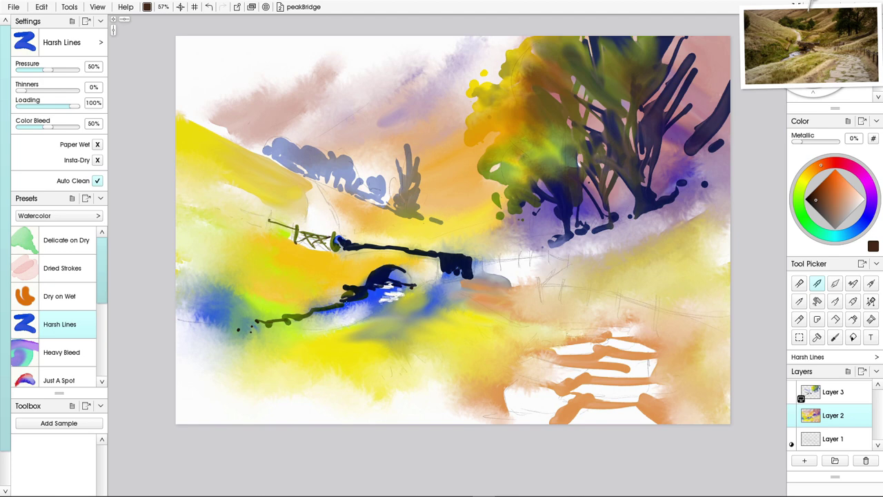
{"action": "mouse_move", "coordinate": [346, 305]}
{"action": "left_mouse_down"}
{"action": "mouse_move", "coordinate": [378, 306]}
{"action": "mouse_move", "coordinate": [322, 308]}
{"action": "mouse_move", "coordinate": [354, 314]}
{"action": "left_mouse_up"}
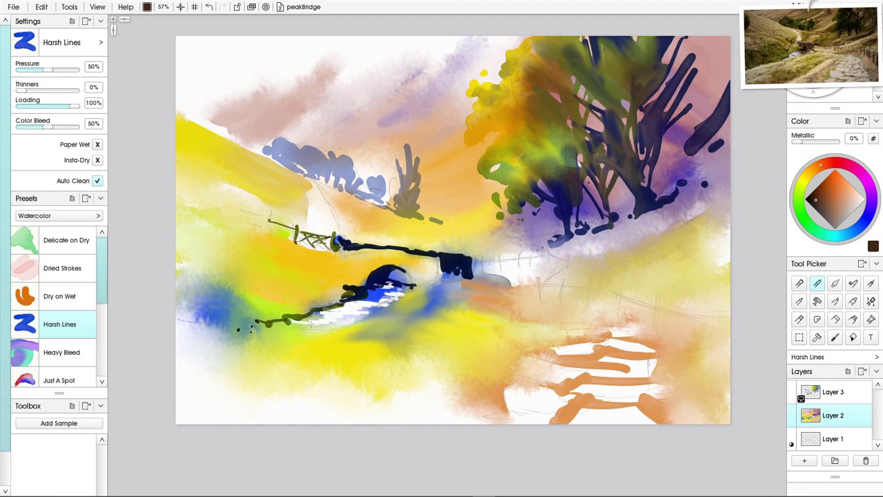
{"action": "mouse_move", "coordinate": [334, 320]}
{"action": "left_mouse_down"}
{"action": "mouse_move", "coordinate": [353, 314]}
{"action": "mouse_move", "coordinate": [292, 325]}
{"action": "left_mouse_up"}
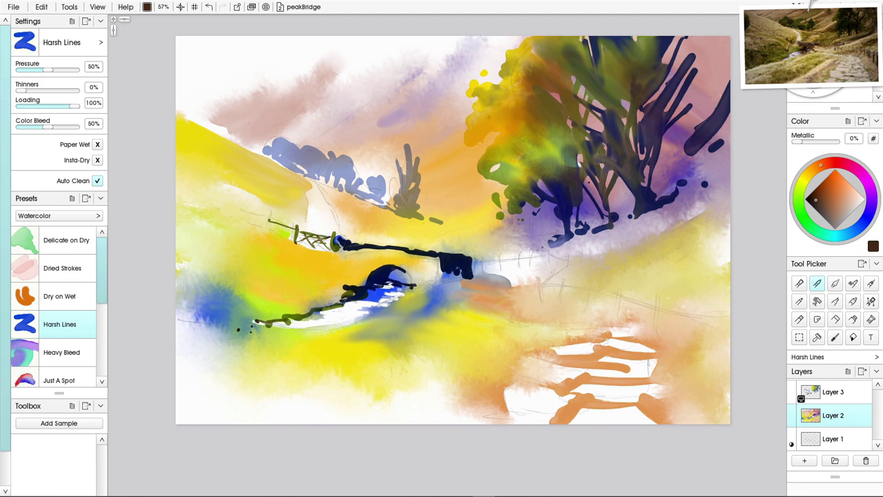
Sample the stream's bright blue and paint thin ripples across the white water.
{"action": "left_click", "coordinate": [376, 294], "text": "alt"}
{"action": "mouse_move", "coordinate": [351, 305]}
{"action": "left_mouse_down"}
{"action": "mouse_move", "coordinate": [361, 301]}
{"action": "mouse_move", "coordinate": [324, 310]}
{"action": "left_mouse_up"}
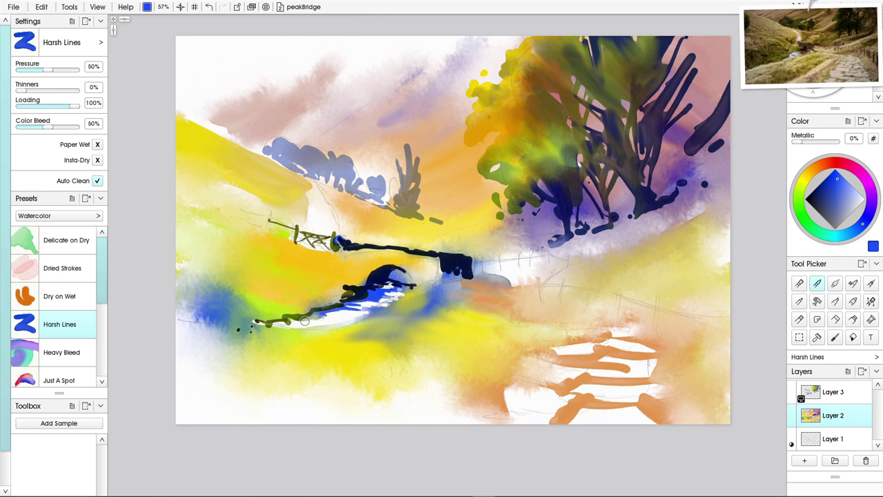
{"action": "left_click_drag", "start_coordinate": [309, 320], "coordinate": [335, 323]}
Paint thin dark navy reeds over the blue patch at the stream's far left end.
{"action": "left_click", "coordinate": [813, 199]}
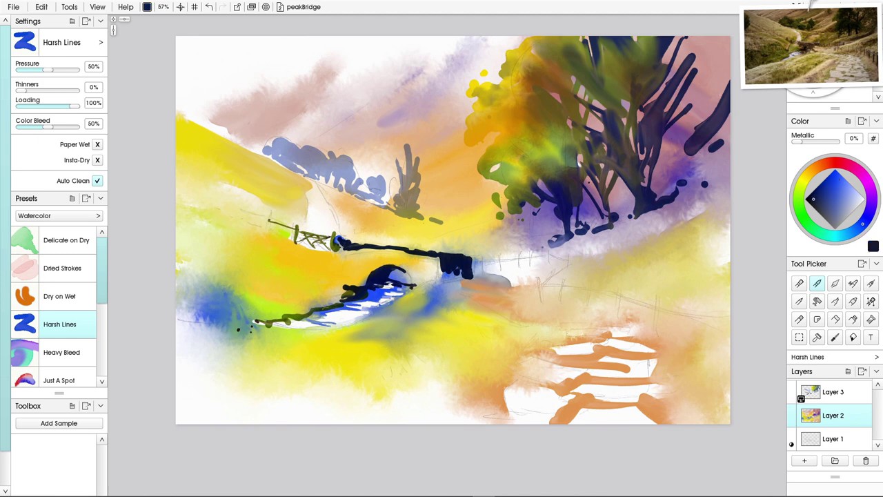
{"action": "mouse_move", "coordinate": [245, 320]}
{"action": "left_mouse_down"}
{"action": "mouse_move", "coordinate": [240, 297]}
{"action": "mouse_move", "coordinate": [223, 291]}
{"action": "left_mouse_up"}
{"action": "mouse_move", "coordinate": [229, 321]}
{"action": "left_mouse_down"}
{"action": "mouse_move", "coordinate": [208, 289]}
{"action": "mouse_move", "coordinate": [200, 321]}
{"action": "left_mouse_up"}
{"action": "left_click_drag", "start_coordinate": [249, 309], "coordinate": [256, 305]}
{"action": "mouse_move", "coordinate": [219, 332]}
{"action": "left_mouse_down"}
{"action": "mouse_move", "coordinate": [189, 284]}
{"action": "mouse_move", "coordinate": [238, 318]}
{"action": "left_mouse_up"}
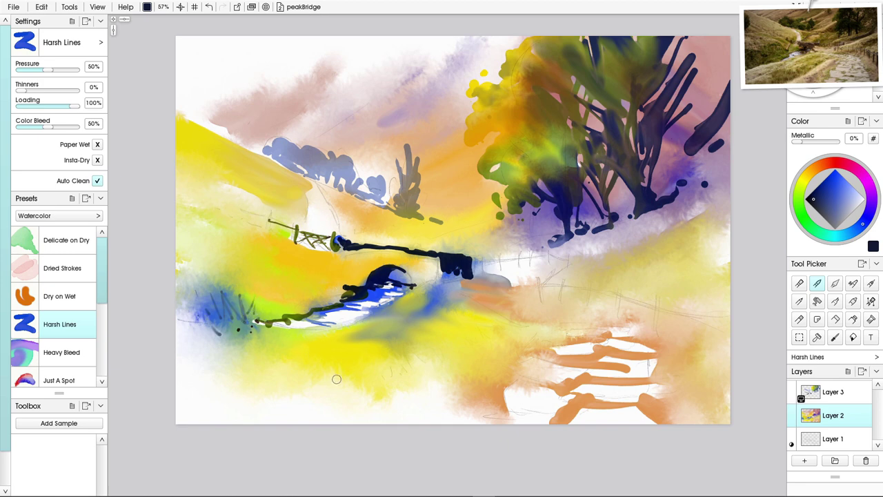
Paint a row of dark navy grass blades with scattered dots across the yellow foreground below the stream.
{"action": "mouse_move", "coordinate": [322, 336]}
{"action": "left_mouse_down"}
{"action": "mouse_move", "coordinate": [338, 384]}
{"action": "mouse_move", "coordinate": [318, 377]}
{"action": "left_mouse_up"}
{"action": "left_click", "coordinate": [302, 369]}
{"action": "left_click", "coordinate": [292, 372]}
{"action": "left_click", "coordinate": [277, 373]}
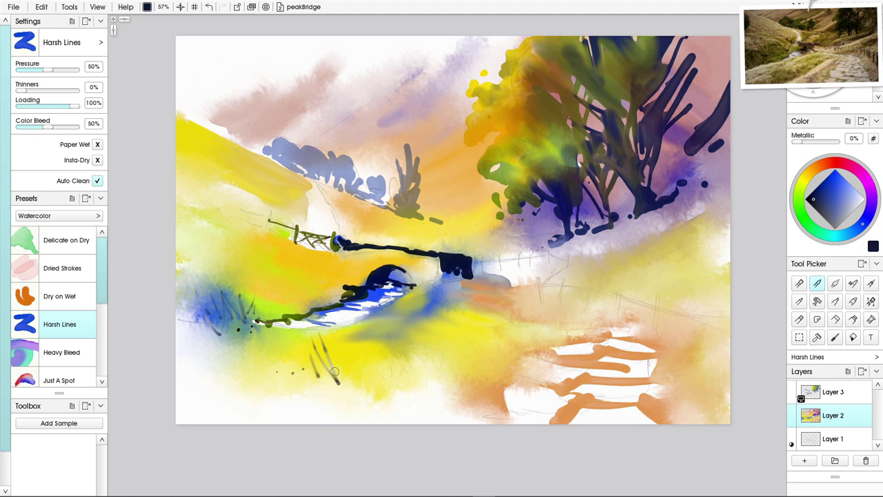
{"action": "mouse_move", "coordinate": [338, 337]}
{"action": "left_mouse_down"}
{"action": "mouse_move", "coordinate": [344, 382]}
{"action": "mouse_move", "coordinate": [353, 367]}
{"action": "left_mouse_up"}
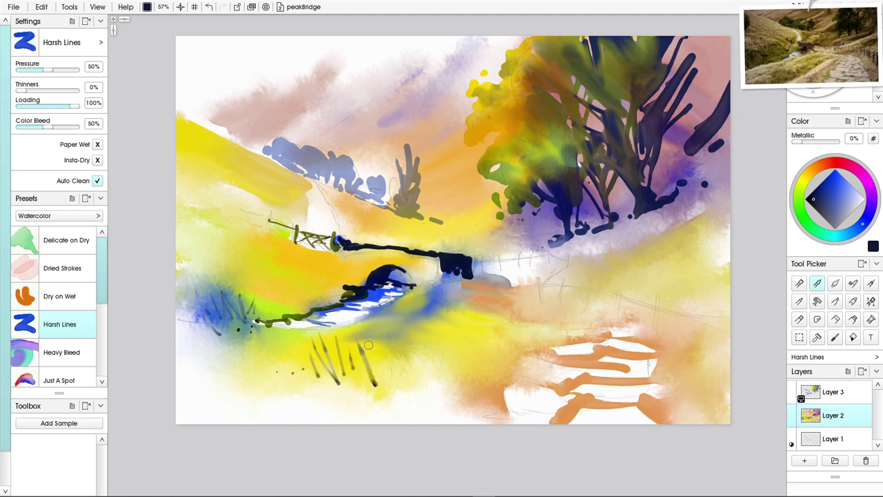
{"action": "mouse_move", "coordinate": [367, 338]}
{"action": "left_mouse_down"}
{"action": "mouse_move", "coordinate": [383, 387]}
{"action": "mouse_move", "coordinate": [391, 350]}
{"action": "left_mouse_up"}
{"action": "left_click", "coordinate": [390, 374]}
{"action": "left_click_drag", "start_coordinate": [406, 381], "coordinate": [401, 353]}
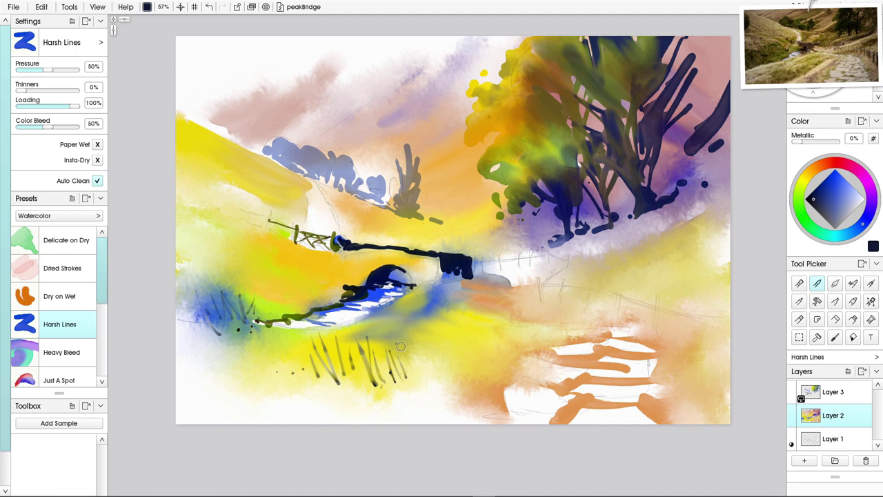
{"action": "mouse_move", "coordinate": [310, 385]}
{"action": "left_mouse_down"}
{"action": "mouse_move", "coordinate": [296, 354]}
{"action": "mouse_move", "coordinate": [290, 384]}
{"action": "left_mouse_up"}
Add small dark fence posts along the left hillside beyond the rail, with a few specks above them.
{"action": "mouse_move", "coordinate": [269, 208]}
{"action": "left_mouse_down"}
{"action": "mouse_move", "coordinate": [270, 229]}
{"action": "mouse_move", "coordinate": [215, 204]}
{"action": "left_mouse_up"}
{"action": "left_click", "coordinate": [200, 187]}
{"action": "left_click", "coordinate": [189, 173]}
Scribble a rough dark wall below the right-hand trees and draw a railed fence with posts leading off the bridge's right end.
{"action": "mouse_move", "coordinate": [683, 199]}
{"action": "left_mouse_down"}
{"action": "mouse_move", "coordinate": [664, 207]}
{"action": "mouse_move", "coordinate": [665, 218]}
{"action": "mouse_move", "coordinate": [640, 216]}
{"action": "mouse_move", "coordinate": [640, 226]}
{"action": "mouse_move", "coordinate": [637, 219]}
{"action": "mouse_move", "coordinate": [618, 232]}
{"action": "mouse_move", "coordinate": [620, 221]}
{"action": "mouse_move", "coordinate": [620, 236]}
{"action": "mouse_move", "coordinate": [578, 242]}
{"action": "left_mouse_up"}
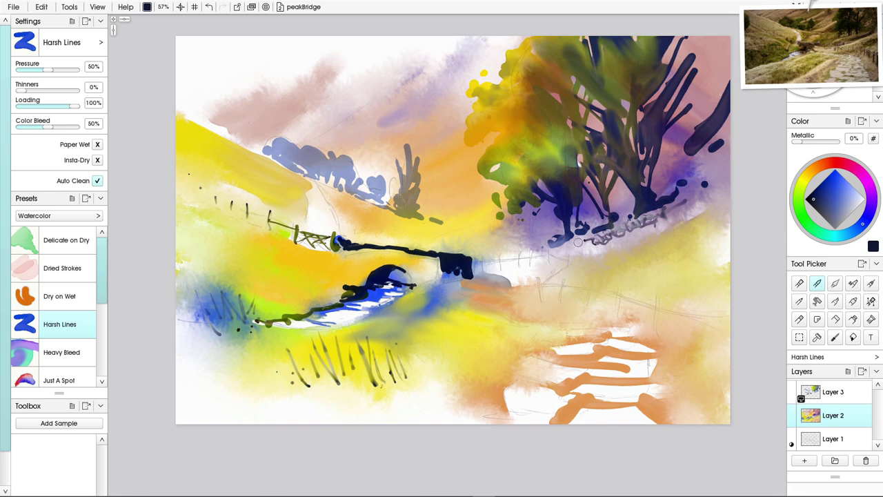
{"action": "left_click_drag", "start_coordinate": [578, 243], "coordinate": [595, 252]}
{"action": "left_click_drag", "start_coordinate": [545, 254], "coordinate": [475, 262]}
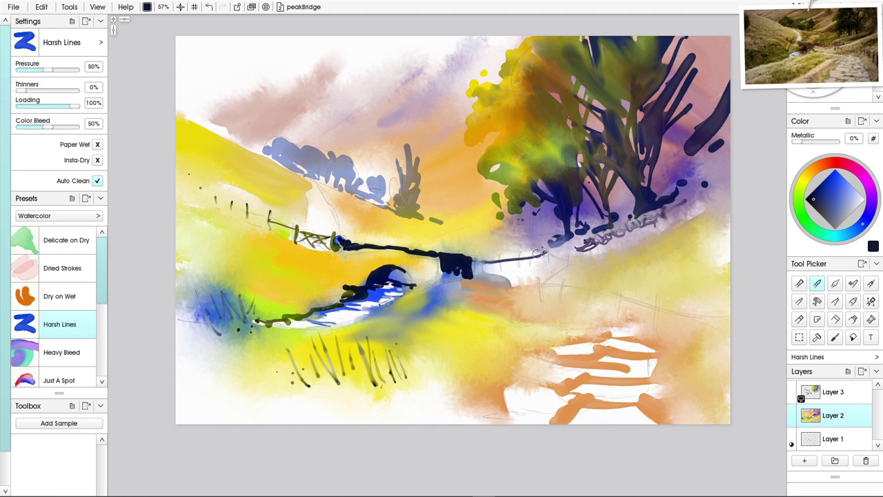
{"action": "mouse_move", "coordinate": [533, 247]}
{"action": "left_mouse_down"}
{"action": "mouse_move", "coordinate": [532, 265]}
{"action": "mouse_move", "coordinate": [547, 260]}
{"action": "mouse_move", "coordinate": [504, 271]}
{"action": "left_mouse_up"}
{"action": "mouse_move", "coordinate": [570, 257]}
{"action": "left_mouse_down"}
{"action": "mouse_move", "coordinate": [544, 249]}
{"action": "mouse_move", "coordinate": [568, 260]}
{"action": "left_mouse_up"}
{"action": "left_click_drag", "start_coordinate": [545, 256], "coordinate": [565, 263]}
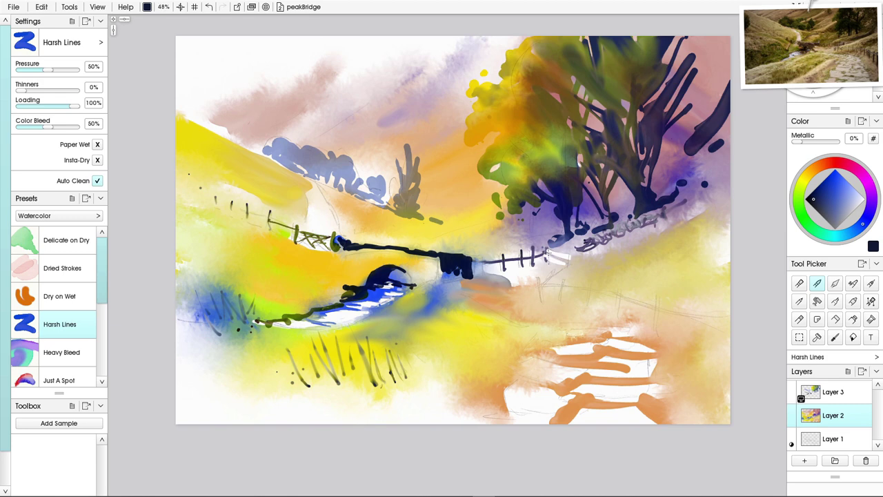
{"action": "key", "text": "ctrl+z"}
{"action": "key", "text": "ctrl+z"}
{"action": "key", "text": "e"}
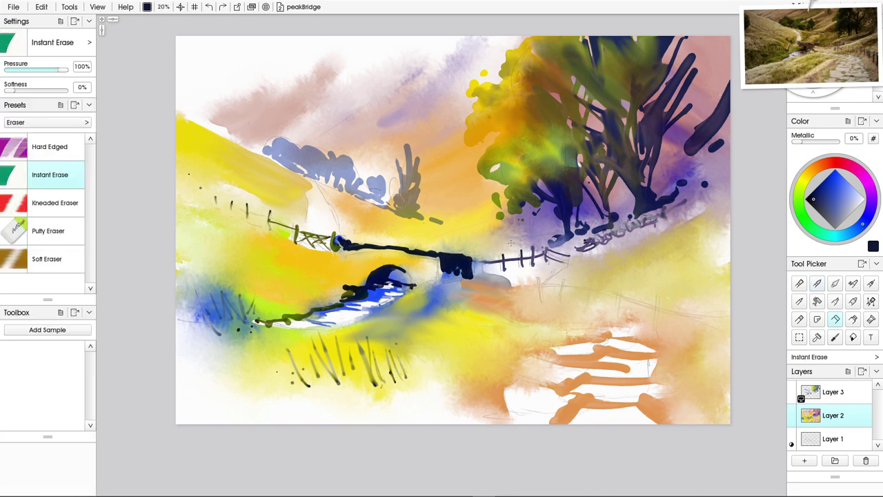
{"action": "mouse_move", "coordinate": [571, 255]}
{"action": "left_mouse_down"}
{"action": "mouse_move", "coordinate": [545, 248]}
{"action": "mouse_move", "coordinate": [548, 255]}
{"action": "left_mouse_up"}
{"action": "mouse_move", "coordinate": [570, 256]}
{"action": "left_mouse_down"}
{"action": "mouse_move", "coordinate": [540, 289]}
{"action": "mouse_move", "coordinate": [561, 265]}
{"action": "left_mouse_up"}
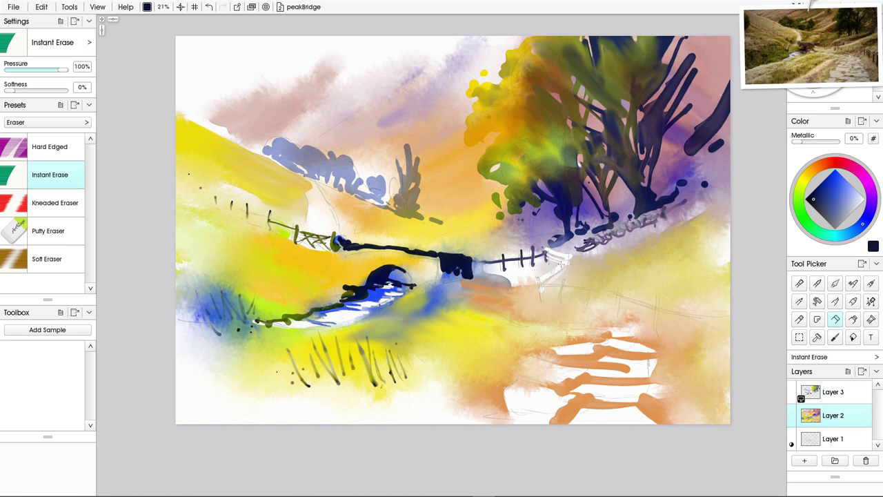
{"action": "key", "text": "ctrl+z"}
{"action": "key", "text": "ctrl+z"}
{"action": "key", "text": "ctrl+z"}
{"action": "key", "text": "ctrl+z"}
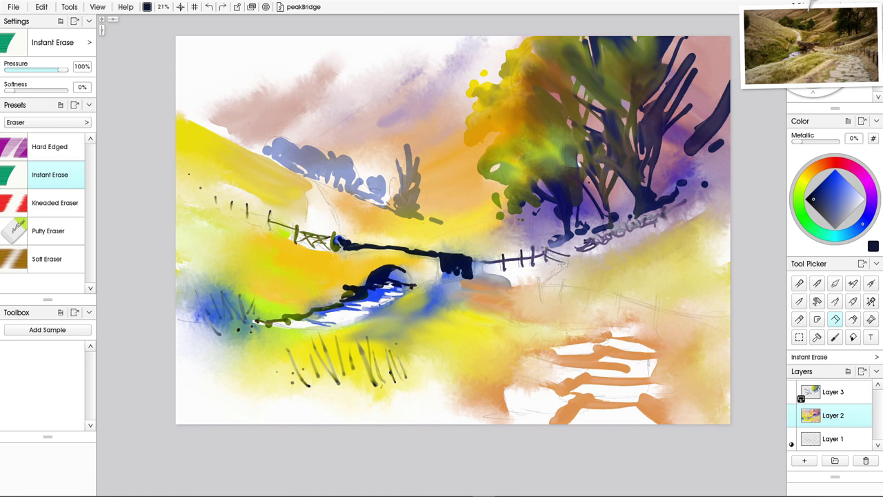
Erase white rails for the fence's turn right of the bridge and one long rail running to the canvas's right edge.
{"action": "mouse_move", "coordinate": [569, 256]}
{"action": "left_mouse_down"}
{"action": "mouse_move", "coordinate": [547, 248]}
{"action": "mouse_move", "coordinate": [545, 280]}
{"action": "left_mouse_up"}
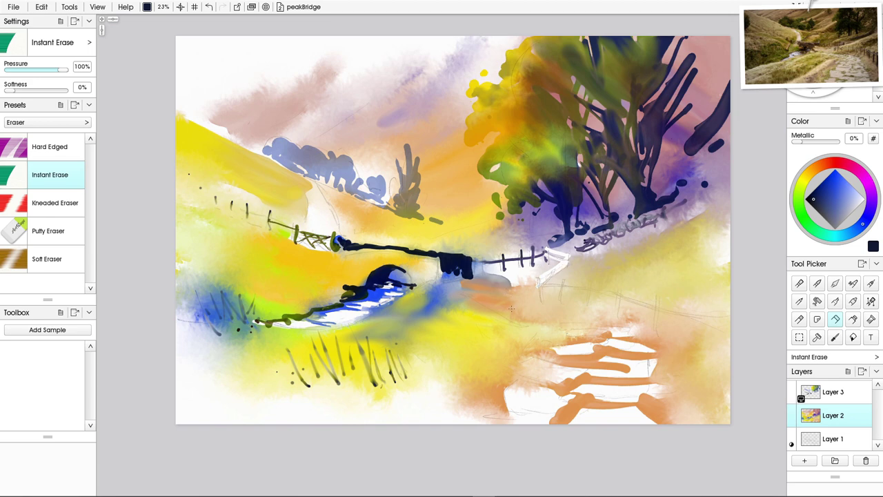
{"action": "left_click_drag", "start_coordinate": [537, 286], "coordinate": [603, 289]}
{"action": "left_click_drag", "start_coordinate": [620, 295], "coordinate": [731, 320]}
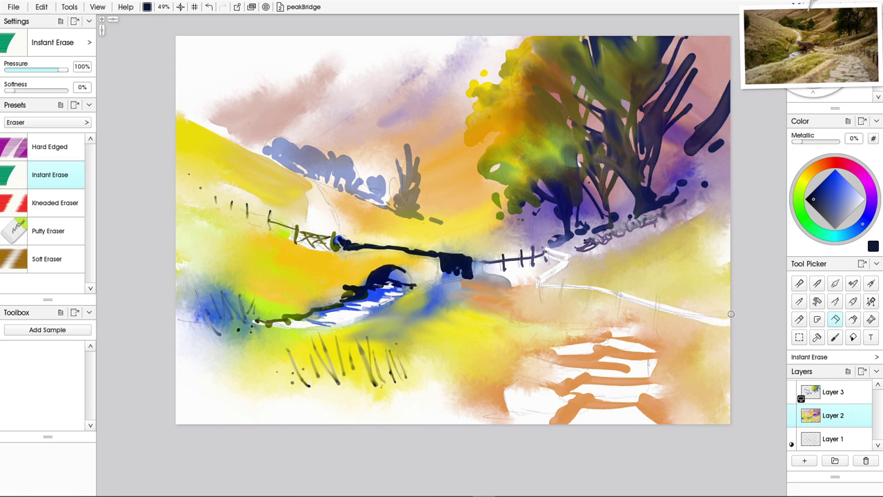
Paint dark navy Harsh Lines watercolour posts at the start of the long white rail, plus posts and bars at the fence's turn.
{"action": "left_click", "coordinate": [817, 282]}
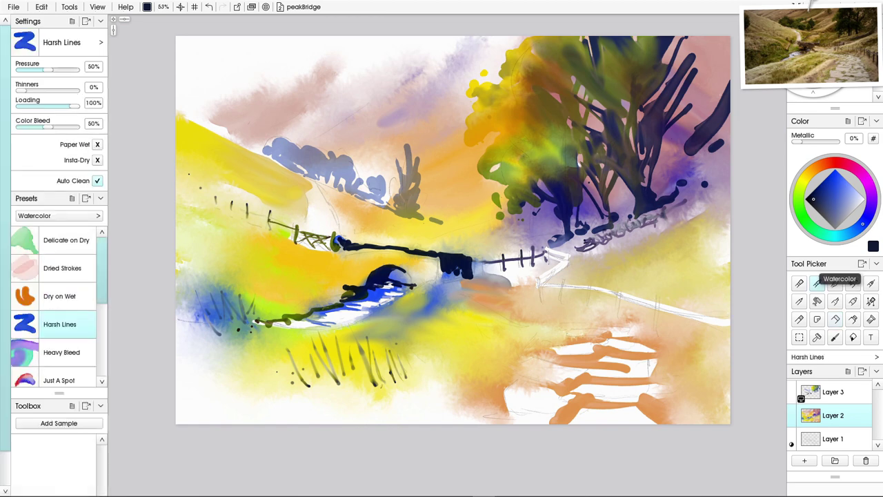
{"action": "mouse_move", "coordinate": [537, 277]}
{"action": "left_mouse_down"}
{"action": "mouse_move", "coordinate": [538, 298]}
{"action": "mouse_move", "coordinate": [562, 290]}
{"action": "mouse_move", "coordinate": [561, 301]}
{"action": "mouse_move", "coordinate": [591, 301]}
{"action": "mouse_move", "coordinate": [590, 309]}
{"action": "left_mouse_up"}
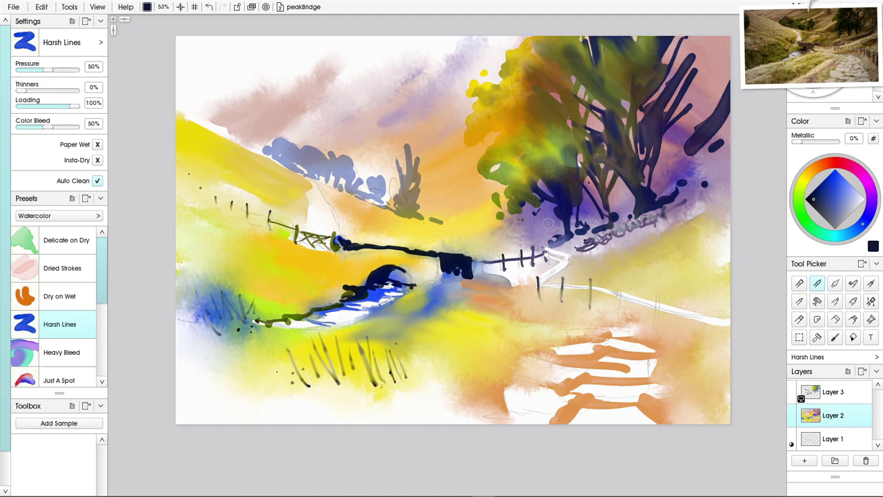
{"action": "left_click_drag", "start_coordinate": [557, 256], "coordinate": [550, 278]}
{"action": "left_click_drag", "start_coordinate": [564, 250], "coordinate": [567, 269]}
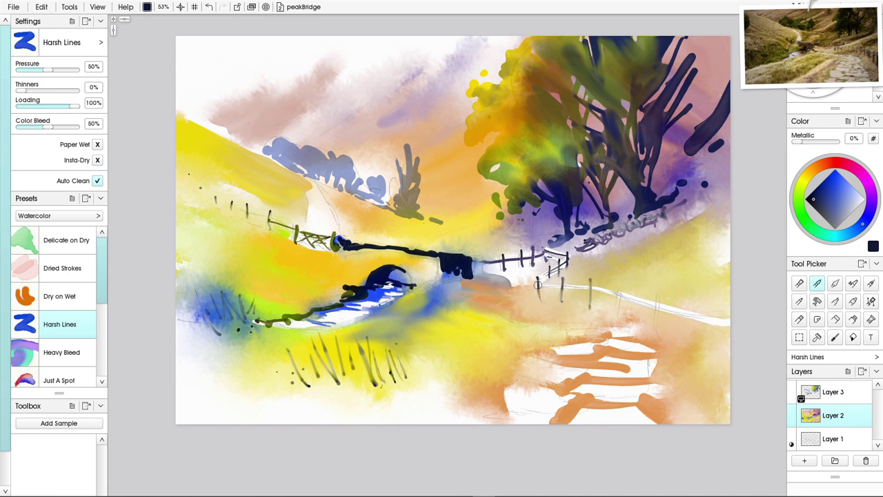
Shade the underside of the long white rail in dark navy and add three larger posts toward the right edge.
{"action": "mouse_move", "coordinate": [537, 286]}
{"action": "left_mouse_down"}
{"action": "mouse_move", "coordinate": [589, 287]}
{"action": "mouse_move", "coordinate": [709, 327]}
{"action": "left_mouse_up"}
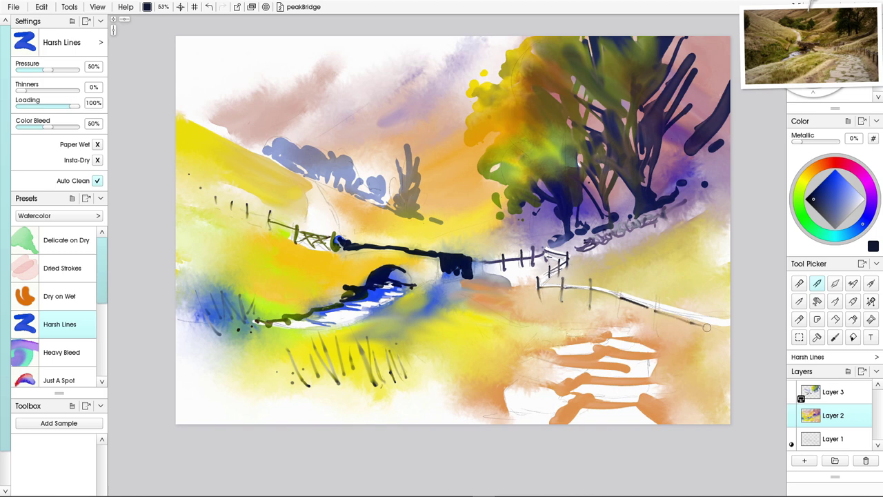
{"action": "left_click_drag", "start_coordinate": [659, 293], "coordinate": [656, 335]}
{"action": "left_click_drag", "start_coordinate": [621, 284], "coordinate": [619, 312]}
{"action": "left_click_drag", "start_coordinate": [686, 298], "coordinate": [690, 360]}
Sketch faint dark stone marks on the bridge wall below the parapet, near its right-hand block.
{"action": "left_click_drag", "start_coordinate": [436, 255], "coordinate": [436, 282]}
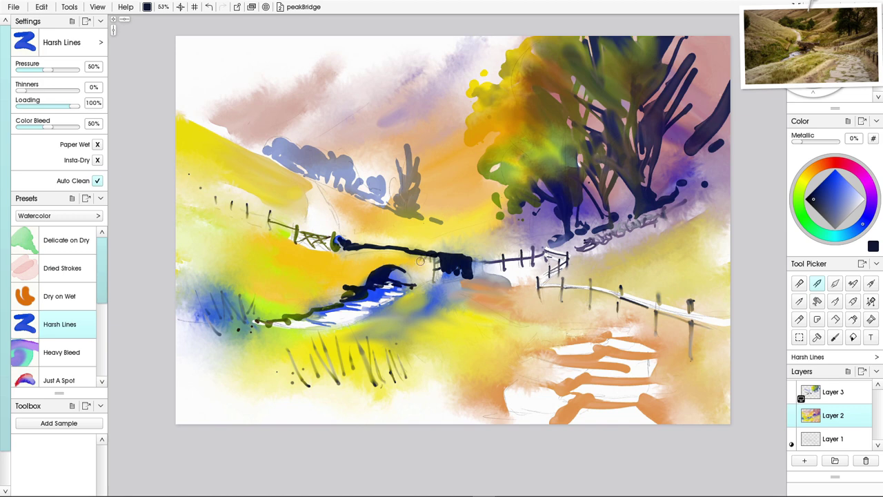
{"action": "mouse_move", "coordinate": [422, 259]}
{"action": "left_mouse_down"}
{"action": "mouse_move", "coordinate": [434, 261]}
{"action": "mouse_move", "coordinate": [424, 262]}
{"action": "left_mouse_up"}
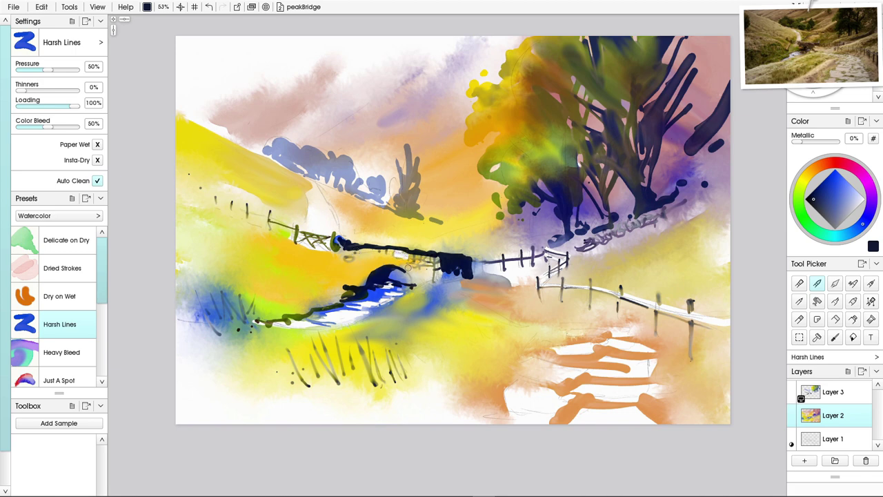
Erase thin white highlights along the bridge's parapet with a smaller Instant Erase brush, working on Layer 3 and Layer 2.
{"action": "key", "text": "bracketleft"}
{"action": "key", "text": "bracketleft"}
{"action": "key", "text": "bracketleft"}
{"action": "key", "text": "bracketleft"}
{"action": "key", "text": "e"}
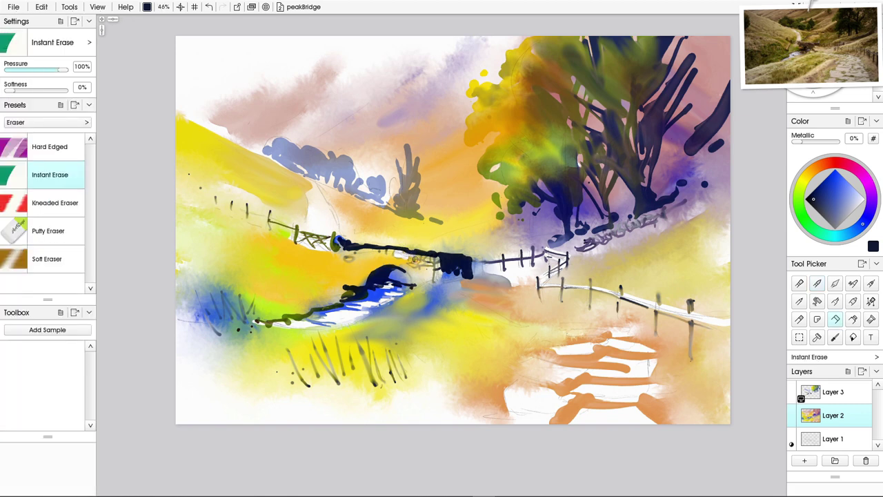
{"action": "key", "text": "bracketleft"}
{"action": "left_click", "coordinate": [848, 392]}
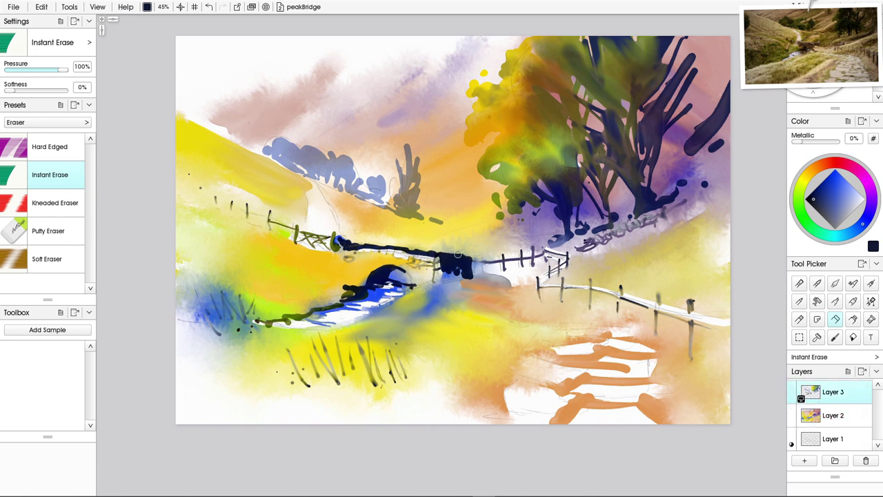
{"action": "left_click_drag", "start_coordinate": [470, 256], "coordinate": [457, 254]}
{"action": "left_click", "coordinate": [853, 417]}
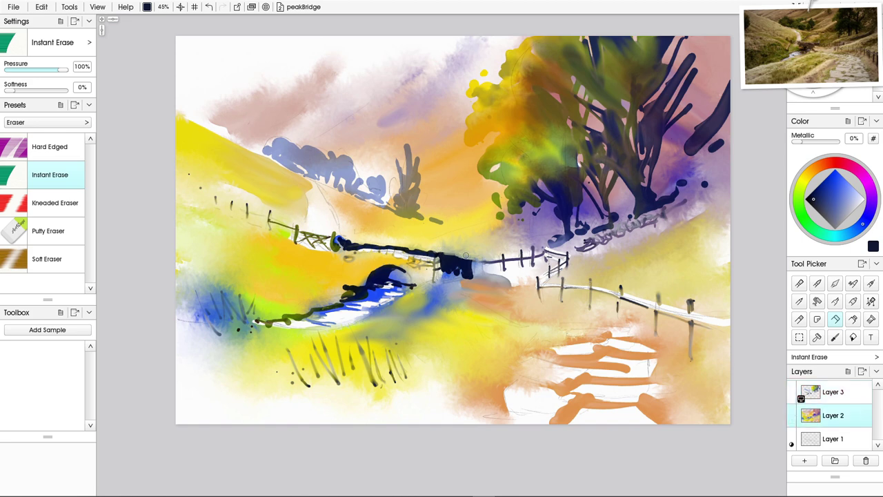
{"action": "mouse_move", "coordinate": [457, 252]}
{"action": "left_mouse_down"}
{"action": "mouse_move", "coordinate": [469, 257]}
{"action": "mouse_move", "coordinate": [345, 237]}
{"action": "left_mouse_up"}
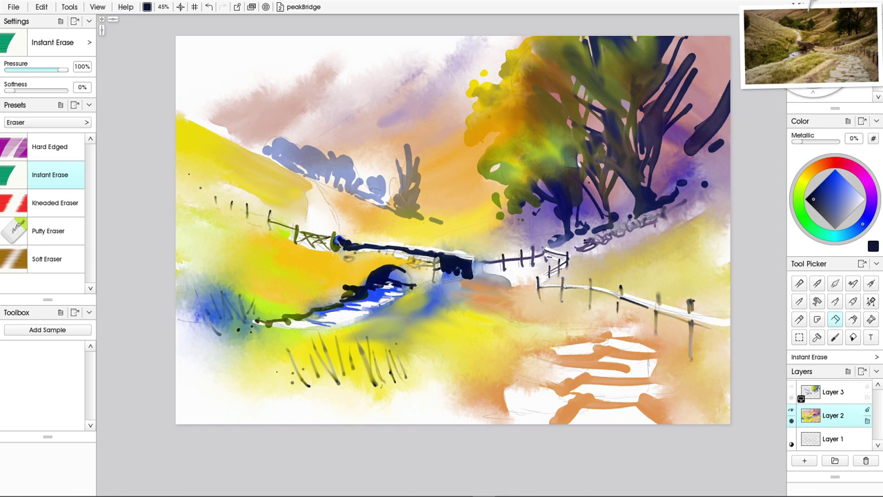
Paint the bridge wall's left edge and stonework on Layer 3 with Harsh Lines watercolour in muted blue and pale lavender-blue.
{"action": "left_click", "coordinate": [835, 212]}
{"action": "scroll", "coordinate": [339, 261], "scroll_direction": "up", "scroll_amount": 1}
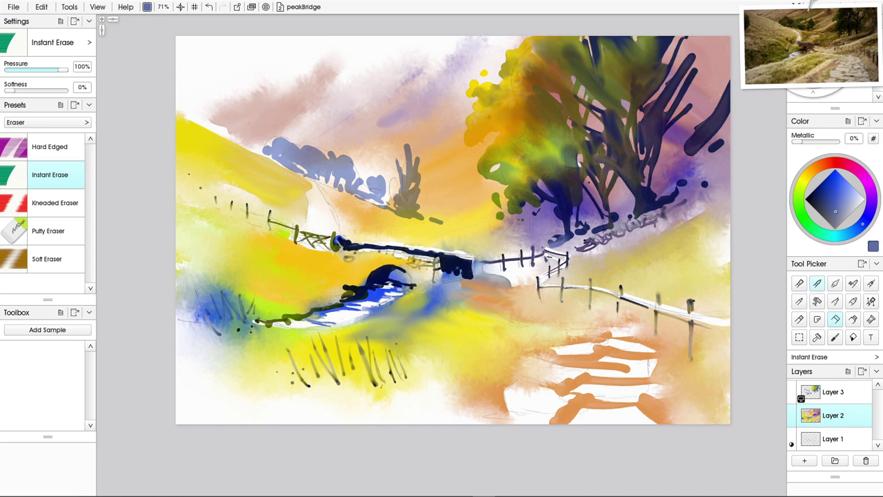
{"action": "left_click", "coordinate": [817, 283]}
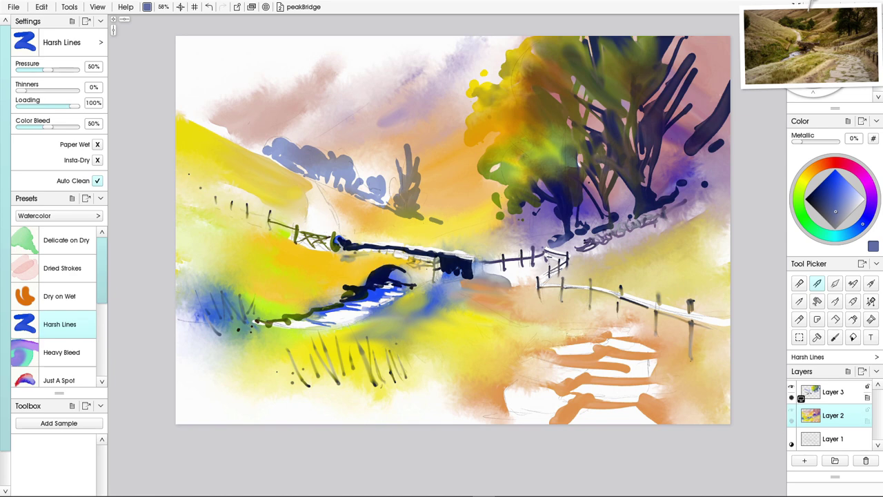
{"action": "left_click", "coordinate": [866, 397]}
{"action": "mouse_move", "coordinate": [342, 256]}
{"action": "left_mouse_down"}
{"action": "mouse_move", "coordinate": [340, 284]}
{"action": "mouse_move", "coordinate": [363, 256]}
{"action": "left_mouse_up"}
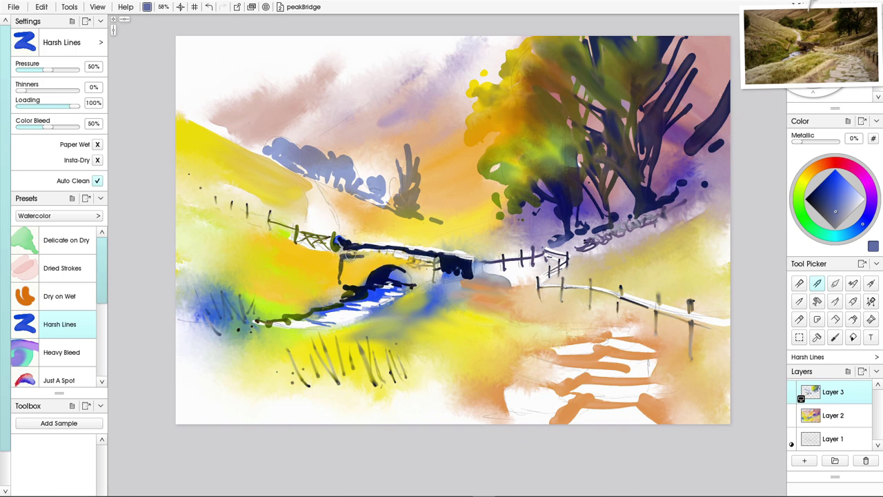
{"action": "left_click", "coordinate": [853, 202]}
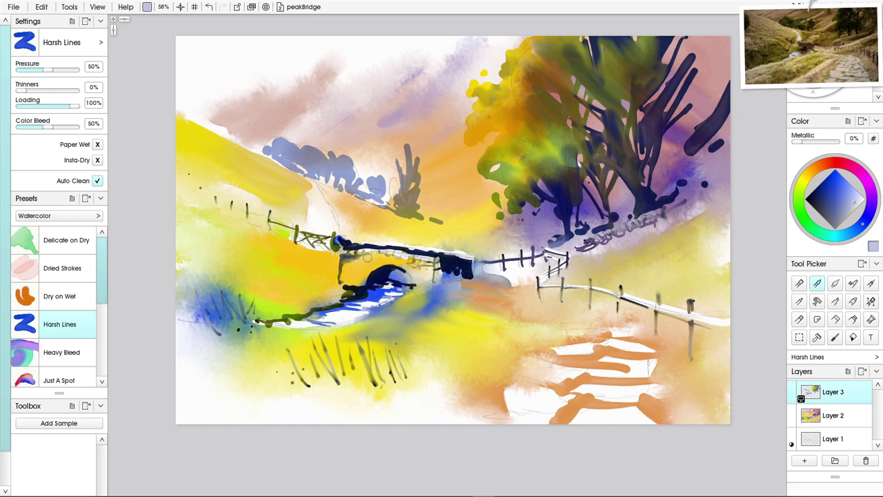
Smudge the left end of the bridge's stone wall with the Harsh Chaos knife, reducing its size to 56%.
{"action": "key", "text": "k"}
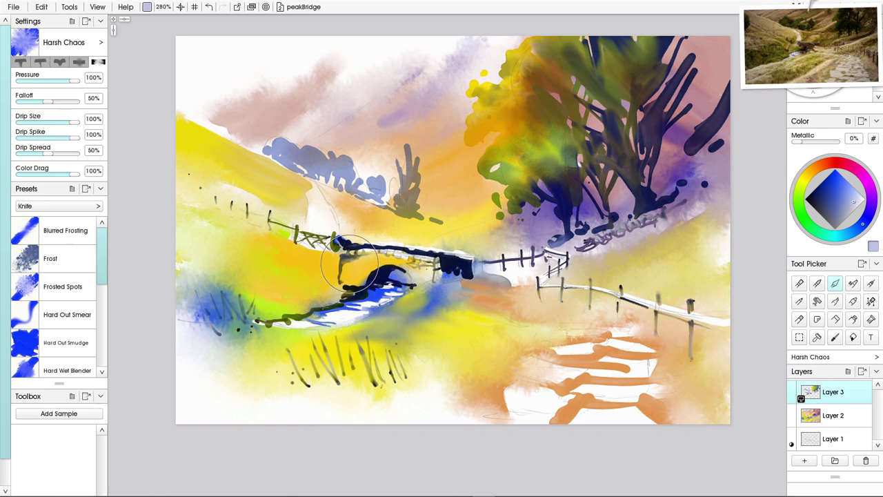
{"action": "left_click_drag", "start_coordinate": [345, 266], "coordinate": [347, 262]}
{"action": "key", "text": "bracketleft"}
{"action": "key", "text": "bracketleft"}
{"action": "key", "text": "bracketleft"}
{"action": "key", "text": "bracketleft"}
{"action": "key", "text": "bracketleft"}
{"action": "key", "text": "bracketleft"}
{"action": "key", "text": "bracketleft"}
{"action": "key", "text": "bracketleft"}
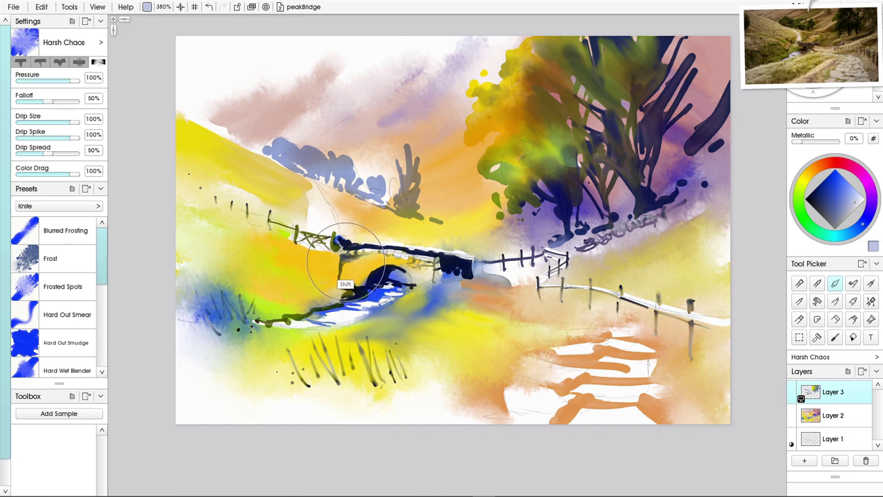
{"action": "key", "text": "bracketleft"}
{"action": "key", "text": "bracketleft"}
{"action": "key", "text": "bracketleft"}
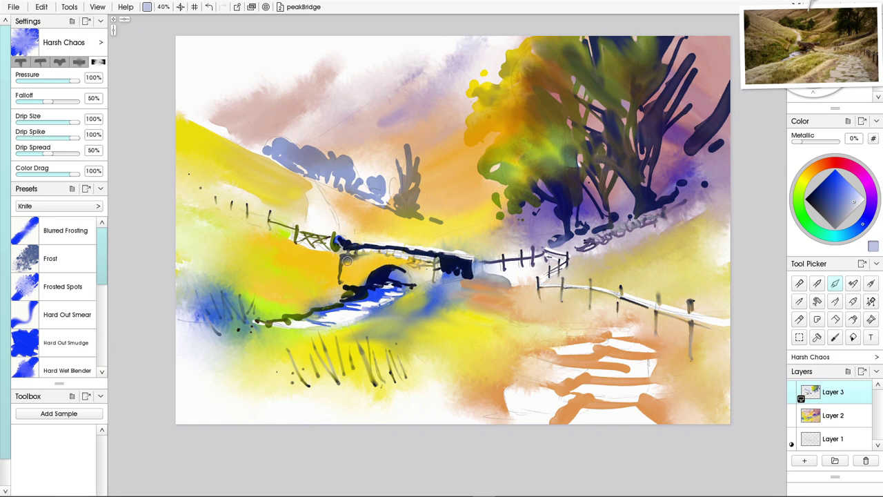
{"action": "key", "text": "bracketright"}
{"action": "key", "text": "bracketright"}
{"action": "key", "text": "bracketright"}
Add a new layer above Layer 3 and give it the same blend mode as Layer 3.
{"action": "left_click", "coordinate": [805, 460]}
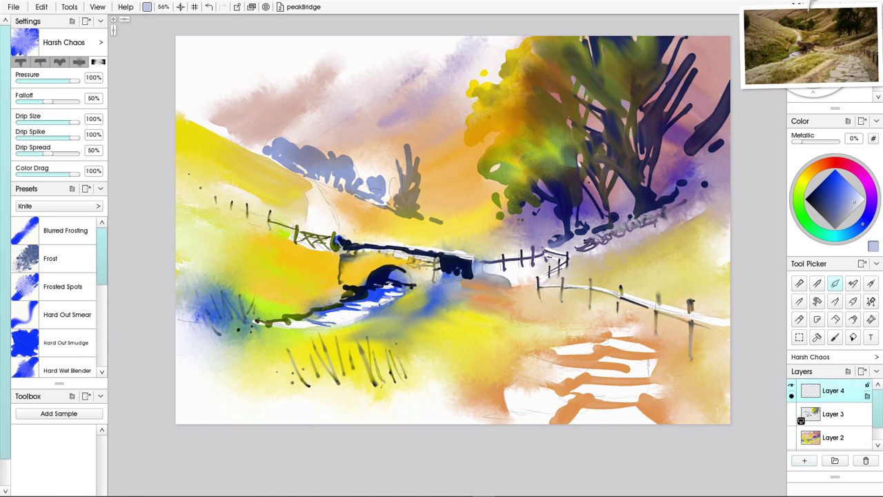
{"action": "right_click", "coordinate": [828, 392]}
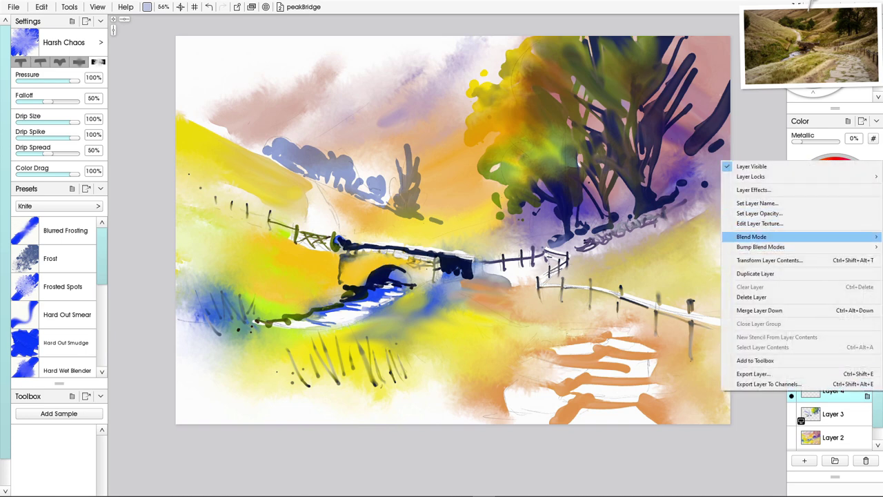
{"action": "left_click", "coordinate": [675, 284]}
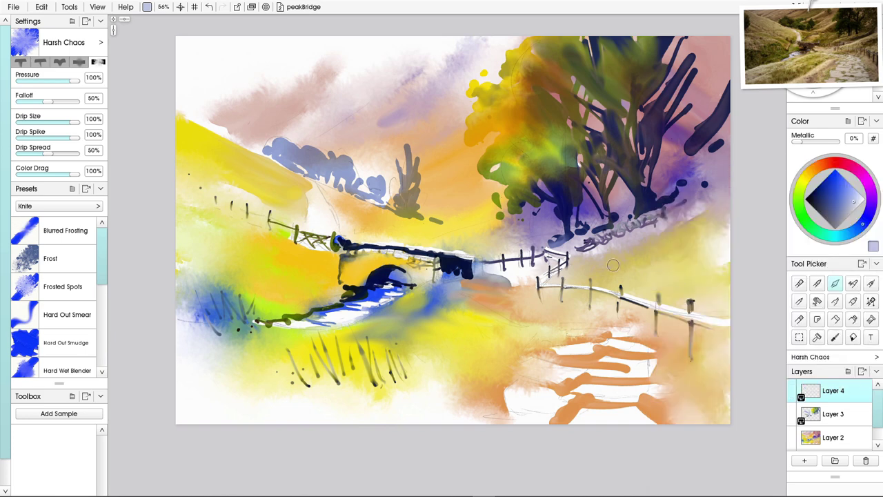
Wash broad pale lavender-blue shadows across the right hillside below the dry-stone wall with the Harsh Lines watercolour.
{"action": "left_click_drag", "start_coordinate": [853, 201], "coordinate": [858, 198]}
{"action": "key", "text": "w"}
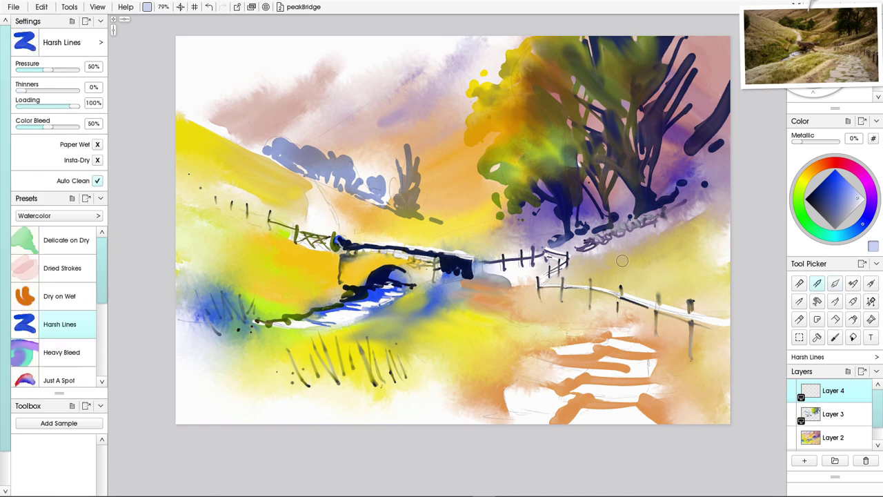
{"action": "left_click_drag", "start_coordinate": [623, 260], "coordinate": [621, 265]}
{"action": "mouse_move", "coordinate": [729, 173]}
{"action": "left_mouse_down"}
{"action": "mouse_move", "coordinate": [662, 235]}
{"action": "mouse_move", "coordinate": [580, 269]}
{"action": "left_mouse_up"}
{"action": "left_click_drag", "start_coordinate": [649, 259], "coordinate": [654, 258]}
{"action": "mouse_move", "coordinate": [730, 190]}
{"action": "left_mouse_down"}
{"action": "mouse_move", "coordinate": [695, 244]}
{"action": "mouse_move", "coordinate": [708, 251]}
{"action": "mouse_move", "coordinate": [707, 277]}
{"action": "left_mouse_up"}
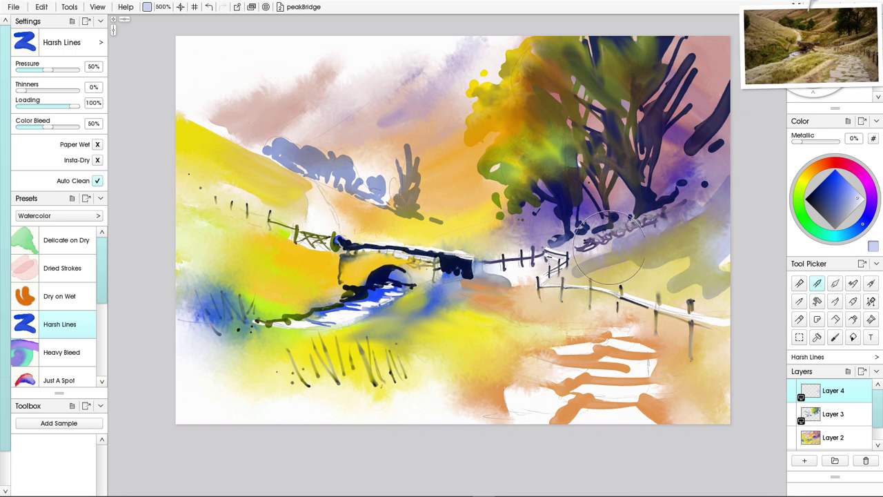
Shade the sky and slope around the large tree's right branches and the bridge's left wall with pale lavender-blue Harsh Lines washes.
{"action": "mouse_move", "coordinate": [713, 52]}
{"action": "left_mouse_down"}
{"action": "mouse_move", "coordinate": [694, 107]}
{"action": "mouse_move", "coordinate": [670, 69]}
{"action": "mouse_move", "coordinate": [673, 38]}
{"action": "left_mouse_up"}
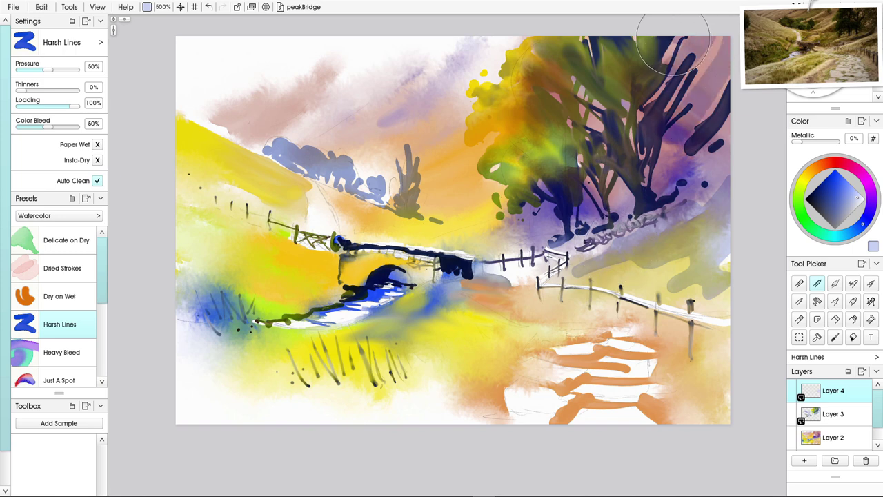
{"action": "mouse_move", "coordinate": [725, 106]}
{"action": "left_mouse_down"}
{"action": "mouse_move", "coordinate": [703, 147]}
{"action": "mouse_move", "coordinate": [721, 121]}
{"action": "mouse_move", "coordinate": [713, 186]}
{"action": "left_mouse_up"}
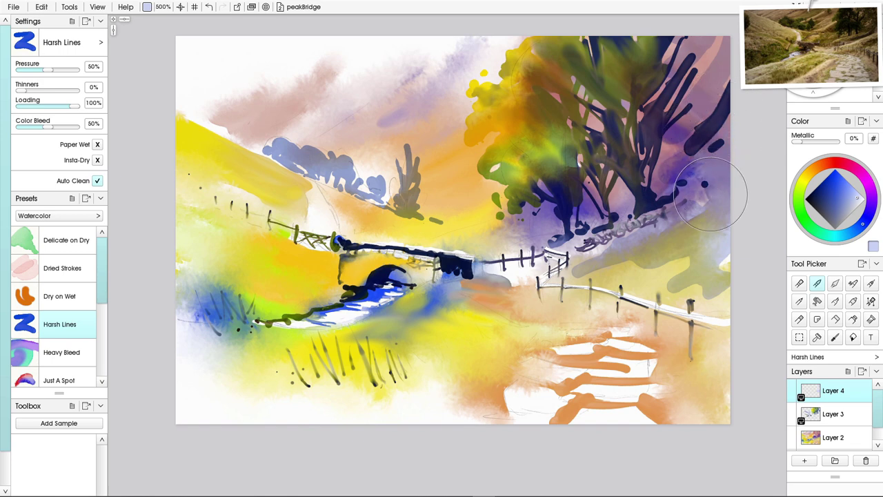
{"action": "mouse_move", "coordinate": [355, 260]}
{"action": "left_mouse_down"}
{"action": "mouse_move", "coordinate": [383, 255]}
{"action": "mouse_move", "coordinate": [415, 260]}
{"action": "mouse_move", "coordinate": [424, 277]}
{"action": "mouse_move", "coordinate": [367, 261]}
{"action": "mouse_move", "coordinate": [374, 261]}
{"action": "mouse_move", "coordinate": [342, 269]}
{"action": "left_mouse_up"}
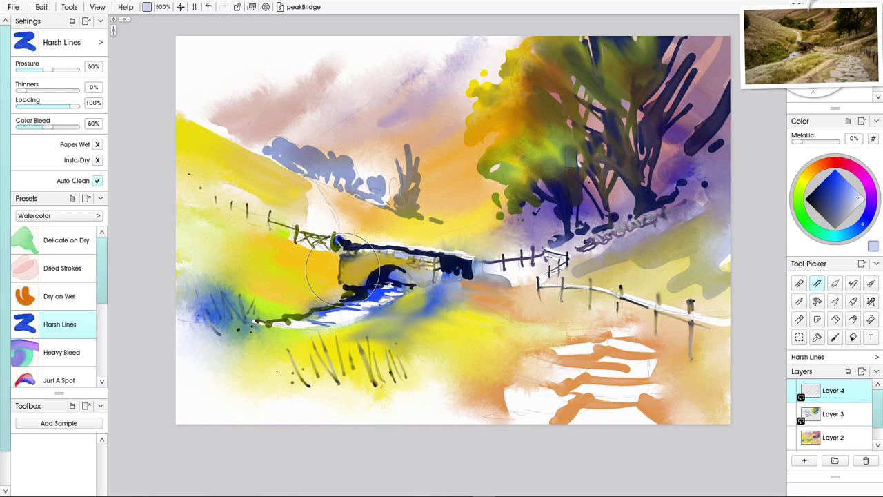
{"action": "mouse_move", "coordinate": [342, 268]}
{"action": "left_mouse_down"}
{"action": "mouse_move", "coordinate": [302, 273]}
{"action": "mouse_move", "coordinate": [301, 254]}
{"action": "mouse_move", "coordinate": [307, 283]}
{"action": "mouse_move", "coordinate": [316, 262]}
{"action": "mouse_move", "coordinate": [330, 287]}
{"action": "mouse_move", "coordinate": [342, 286]}
{"action": "mouse_move", "coordinate": [302, 254]}
{"action": "mouse_move", "coordinate": [292, 297]}
{"action": "mouse_move", "coordinate": [301, 253]}
{"action": "mouse_move", "coordinate": [288, 291]}
{"action": "mouse_move", "coordinate": [296, 300]}
{"action": "mouse_move", "coordinate": [309, 298]}
{"action": "mouse_move", "coordinate": [327, 266]}
{"action": "left_mouse_up"}
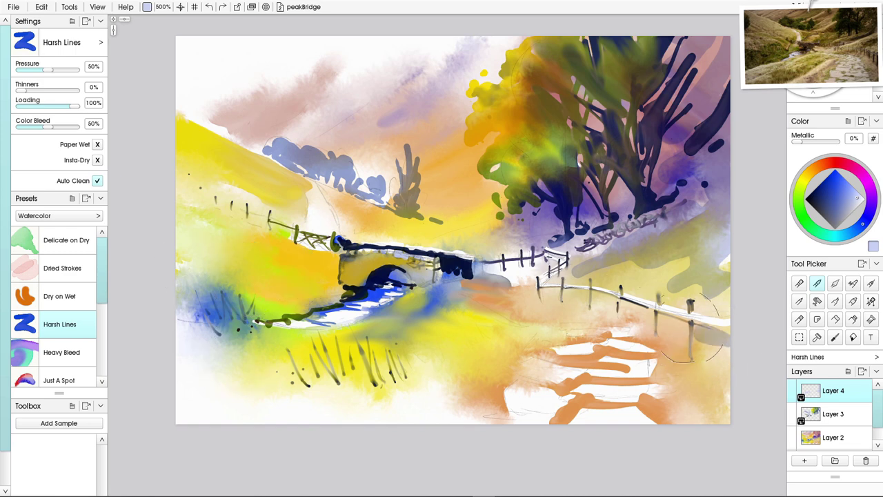
Paint pale lavender-blue shadows beneath and along the right-hand fence, extending toward the stone path.
{"action": "mouse_move", "coordinate": [690, 327]}
{"action": "left_mouse_down"}
{"action": "mouse_move", "coordinate": [555, 293]}
{"action": "mouse_move", "coordinate": [597, 299]}
{"action": "mouse_move", "coordinate": [686, 346]}
{"action": "mouse_move", "coordinate": [685, 332]}
{"action": "mouse_move", "coordinate": [719, 353]}
{"action": "mouse_move", "coordinate": [724, 388]}
{"action": "left_mouse_up"}
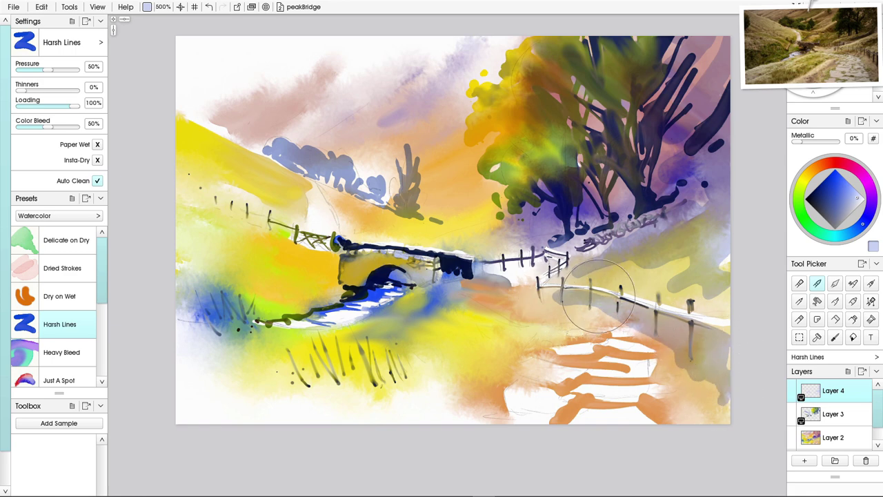
{"action": "mouse_move", "coordinate": [598, 296]}
{"action": "left_mouse_down"}
{"action": "mouse_move", "coordinate": [549, 294]}
{"action": "mouse_move", "coordinate": [565, 290]}
{"action": "left_mouse_up"}
{"action": "mouse_move", "coordinate": [671, 294]}
{"action": "left_mouse_down"}
{"action": "mouse_move", "coordinate": [723, 293]}
{"action": "mouse_move", "coordinate": [688, 325]}
{"action": "left_mouse_up"}
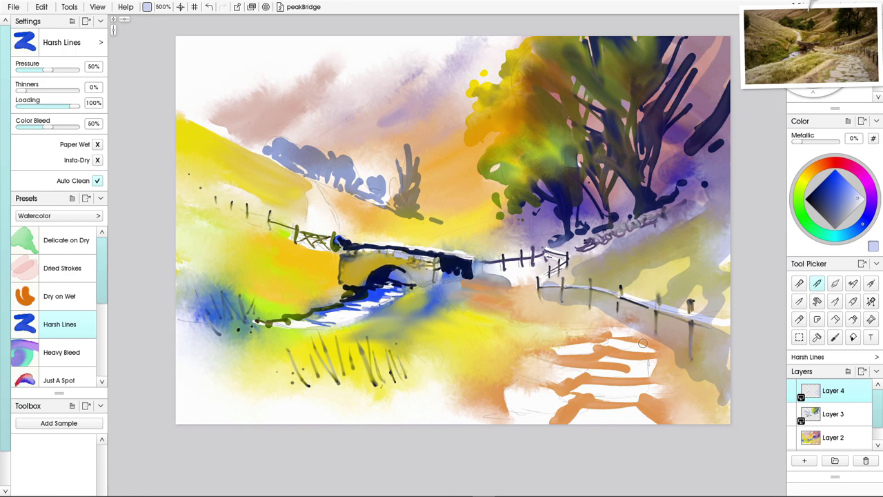
{"action": "left_click_drag", "start_coordinate": [662, 320], "coordinate": [654, 345]}
{"action": "mouse_move", "coordinate": [667, 339]}
{"action": "left_mouse_down"}
{"action": "mouse_move", "coordinate": [674, 321]}
{"action": "mouse_move", "coordinate": [653, 323]}
{"action": "left_mouse_up"}
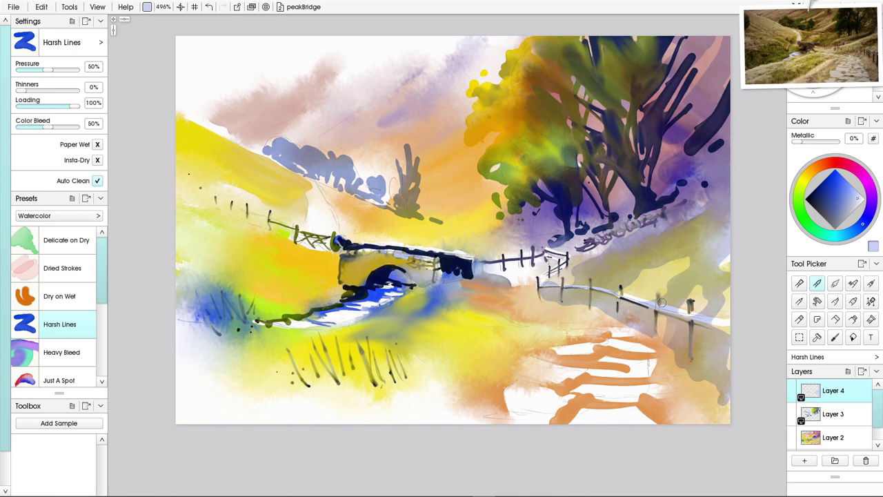
Carve fine grass-blade edges into the shadow below the right-hand fence with progressively smaller Instant Erase brushes.
{"action": "key", "text": "e"}
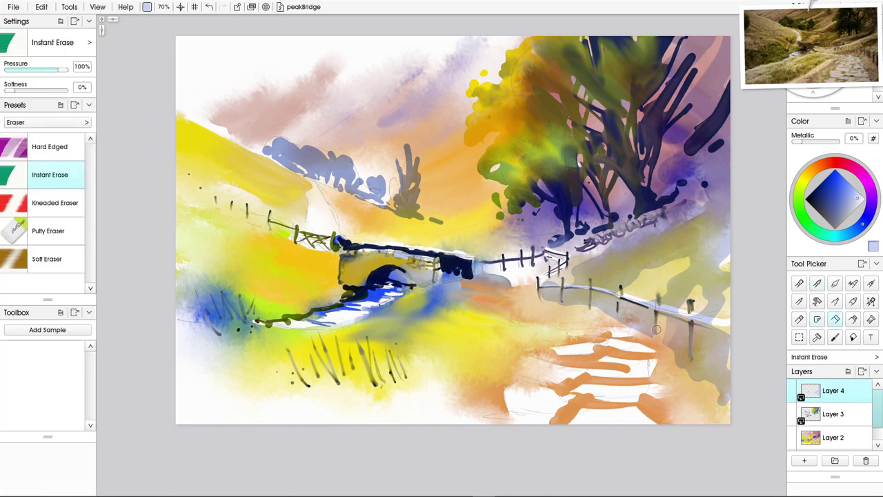
{"action": "mouse_move", "coordinate": [664, 345]}
{"action": "left_mouse_down"}
{"action": "mouse_move", "coordinate": [695, 326]}
{"action": "mouse_move", "coordinate": [675, 370]}
{"action": "mouse_move", "coordinate": [699, 358]}
{"action": "mouse_move", "coordinate": [699, 381]}
{"action": "mouse_move", "coordinate": [717, 337]}
{"action": "mouse_move", "coordinate": [699, 383]}
{"action": "mouse_move", "coordinate": [712, 370]}
{"action": "mouse_move", "coordinate": [712, 385]}
{"action": "mouse_move", "coordinate": [736, 359]}
{"action": "mouse_move", "coordinate": [718, 400]}
{"action": "mouse_move", "coordinate": [738, 393]}
{"action": "mouse_move", "coordinate": [712, 396]}
{"action": "left_mouse_up"}
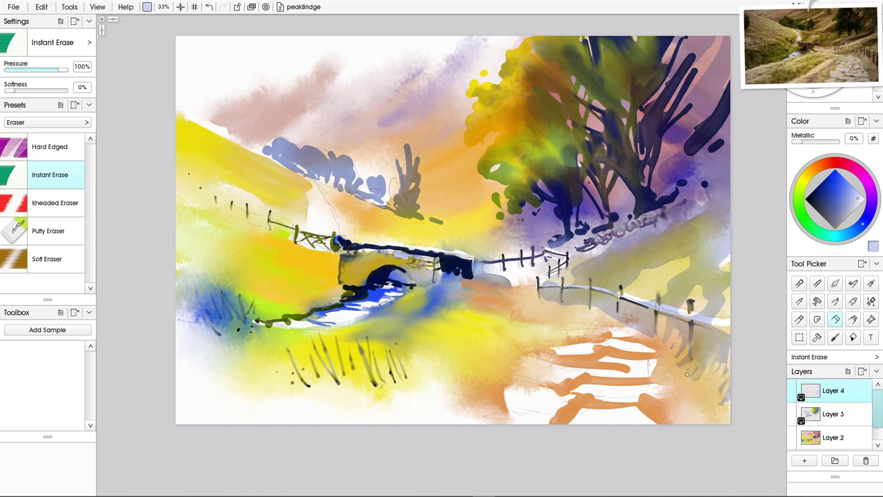
{"action": "mouse_move", "coordinate": [637, 332]}
{"action": "left_mouse_down"}
{"action": "mouse_move", "coordinate": [658, 336]}
{"action": "mouse_move", "coordinate": [621, 324]}
{"action": "mouse_move", "coordinate": [629, 303]}
{"action": "mouse_move", "coordinate": [618, 321]}
{"action": "mouse_move", "coordinate": [636, 310]}
{"action": "mouse_move", "coordinate": [622, 323]}
{"action": "mouse_move", "coordinate": [636, 331]}
{"action": "mouse_move", "coordinate": [610, 325]}
{"action": "left_mouse_up"}
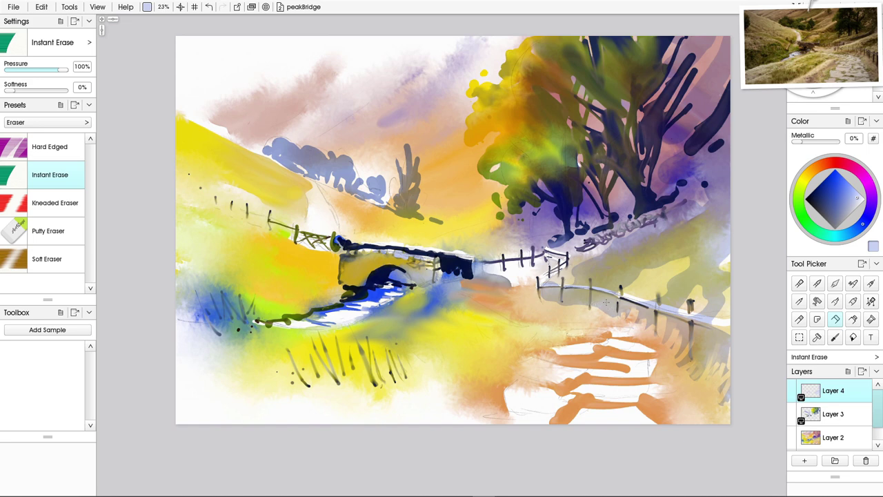
{"action": "left_click_drag", "start_coordinate": [594, 317], "coordinate": [614, 313]}
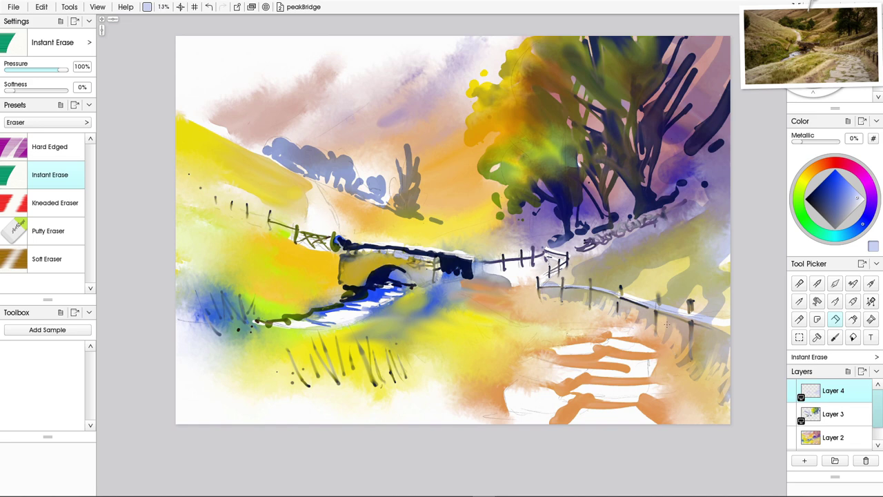
{"action": "left_click_drag", "start_coordinate": [681, 352], "coordinate": [678, 326]}
{"action": "mouse_move", "coordinate": [684, 366]}
{"action": "left_mouse_down"}
{"action": "mouse_move", "coordinate": [702, 351]}
{"action": "mouse_move", "coordinate": [691, 370]}
{"action": "mouse_move", "coordinate": [713, 348]}
{"action": "mouse_move", "coordinate": [689, 379]}
{"action": "left_mouse_up"}
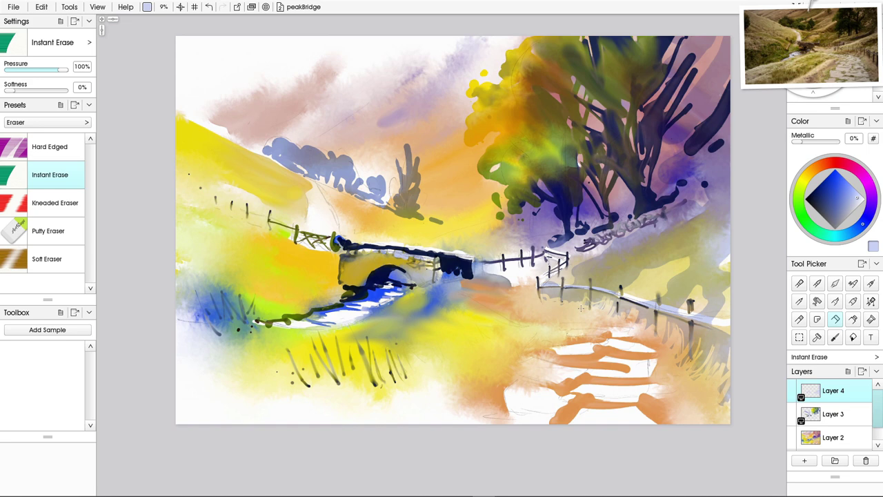
{"action": "left_click_drag", "start_coordinate": [524, 315], "coordinate": [543, 330]}
Erase the right hillside and fence shading with a large Instant Erase brush, and repaint it as broad pale lavender-blue Harsh Lines bands.
{"action": "mouse_move", "coordinate": [683, 338]}
{"action": "left_mouse_down"}
{"action": "mouse_move", "coordinate": [567, 311]}
{"action": "mouse_move", "coordinate": [656, 326]}
{"action": "mouse_move", "coordinate": [576, 302]}
{"action": "mouse_move", "coordinate": [719, 374]}
{"action": "mouse_move", "coordinate": [706, 321]}
{"action": "mouse_move", "coordinate": [730, 322]}
{"action": "mouse_move", "coordinate": [732, 298]}
{"action": "mouse_move", "coordinate": [652, 297]}
{"action": "mouse_move", "coordinate": [716, 263]}
{"action": "mouse_move", "coordinate": [738, 226]}
{"action": "mouse_move", "coordinate": [730, 219]}
{"action": "mouse_move", "coordinate": [645, 261]}
{"action": "mouse_move", "coordinate": [644, 272]}
{"action": "mouse_move", "coordinate": [605, 272]}
{"action": "mouse_move", "coordinate": [587, 289]}
{"action": "left_mouse_up"}
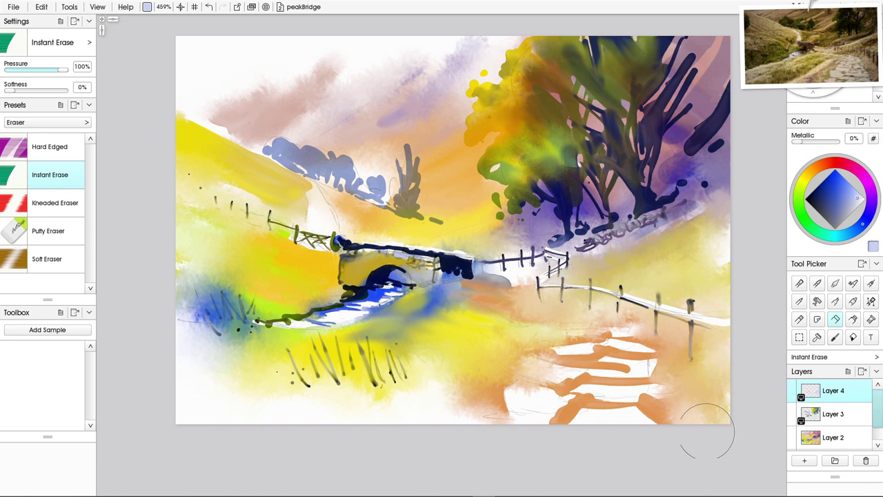
{"action": "left_click", "coordinate": [817, 283]}
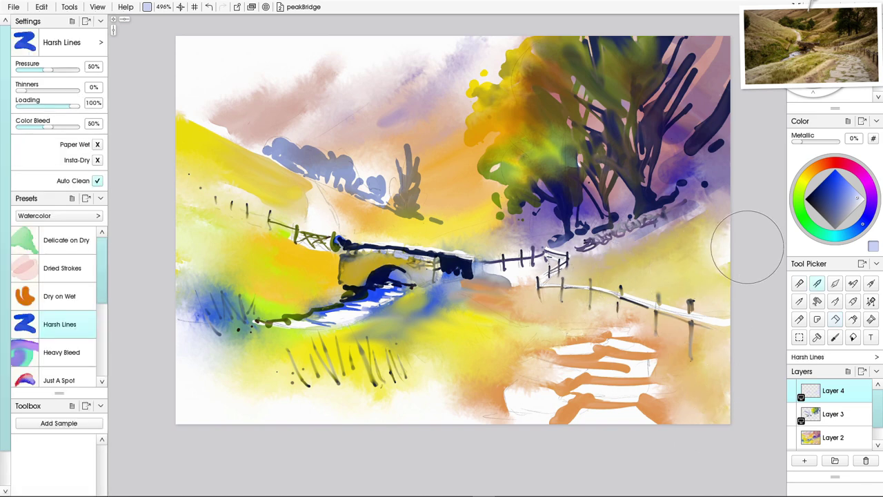
{"action": "left_click_drag", "start_coordinate": [747, 247], "coordinate": [633, 300]}
{"action": "mouse_move", "coordinate": [738, 293]}
{"action": "left_mouse_down"}
{"action": "mouse_move", "coordinate": [687, 327]}
{"action": "mouse_move", "coordinate": [711, 339]}
{"action": "mouse_move", "coordinate": [667, 334]}
{"action": "mouse_move", "coordinate": [666, 316]}
{"action": "mouse_move", "coordinate": [522, 297]}
{"action": "left_mouse_up"}
{"action": "mouse_move", "coordinate": [690, 309]}
{"action": "left_mouse_down"}
{"action": "mouse_move", "coordinate": [704, 352]}
{"action": "mouse_move", "coordinate": [728, 351]}
{"action": "mouse_move", "coordinate": [754, 399]}
{"action": "left_mouse_up"}
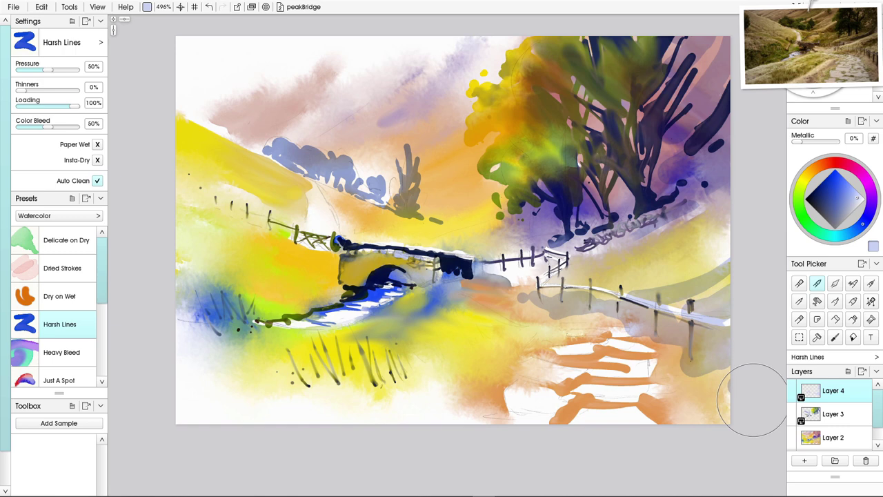
Wash the lower-left foreground bank with pale lavender-blue shadows and overlay them with broad bright yellow-green strokes.
{"action": "mouse_move", "coordinate": [414, 308]}
{"action": "left_mouse_down"}
{"action": "mouse_move", "coordinate": [432, 284]}
{"action": "mouse_move", "coordinate": [467, 298]}
{"action": "mouse_move", "coordinate": [404, 300]}
{"action": "mouse_move", "coordinate": [432, 308]}
{"action": "mouse_move", "coordinate": [353, 347]}
{"action": "mouse_move", "coordinate": [400, 359]}
{"action": "mouse_move", "coordinate": [400, 342]}
{"action": "mouse_move", "coordinate": [331, 382]}
{"action": "mouse_move", "coordinate": [363, 349]}
{"action": "mouse_move", "coordinate": [206, 349]}
{"action": "mouse_move", "coordinate": [355, 349]}
{"action": "mouse_move", "coordinate": [298, 383]}
{"action": "mouse_move", "coordinate": [363, 381]}
{"action": "mouse_move", "coordinate": [323, 425]}
{"action": "mouse_move", "coordinate": [340, 414]}
{"action": "mouse_move", "coordinate": [312, 400]}
{"action": "mouse_move", "coordinate": [207, 422]}
{"action": "mouse_move", "coordinate": [357, 367]}
{"action": "mouse_move", "coordinate": [433, 316]}
{"action": "mouse_move", "coordinate": [429, 342]}
{"action": "mouse_move", "coordinate": [449, 321]}
{"action": "mouse_move", "coordinate": [400, 365]}
{"action": "mouse_move", "coordinate": [368, 376]}
{"action": "left_mouse_up"}
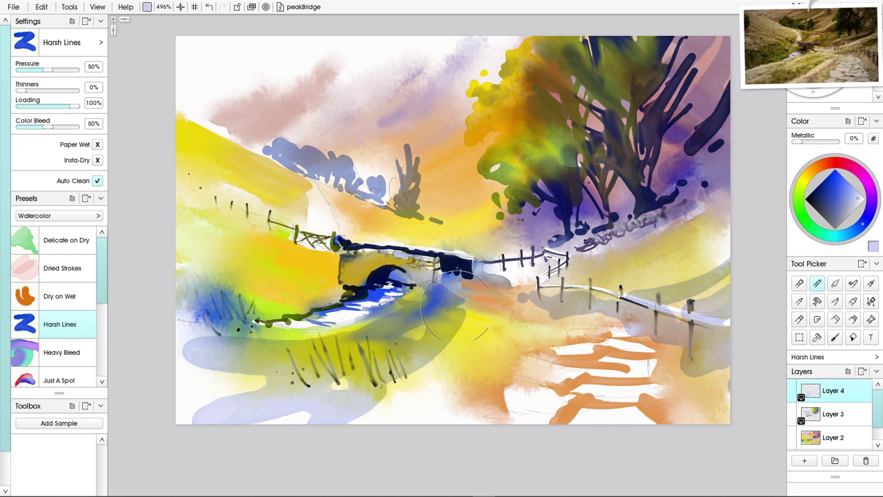
{"action": "mouse_move", "coordinate": [455, 289]}
{"action": "left_mouse_down"}
{"action": "mouse_move", "coordinate": [525, 332]}
{"action": "mouse_move", "coordinate": [440, 278]}
{"action": "mouse_move", "coordinate": [521, 325]}
{"action": "mouse_move", "coordinate": [512, 335]}
{"action": "mouse_move", "coordinate": [529, 329]}
{"action": "mouse_move", "coordinate": [458, 354]}
{"action": "mouse_move", "coordinate": [475, 334]}
{"action": "mouse_move", "coordinate": [410, 377]}
{"action": "left_mouse_up"}
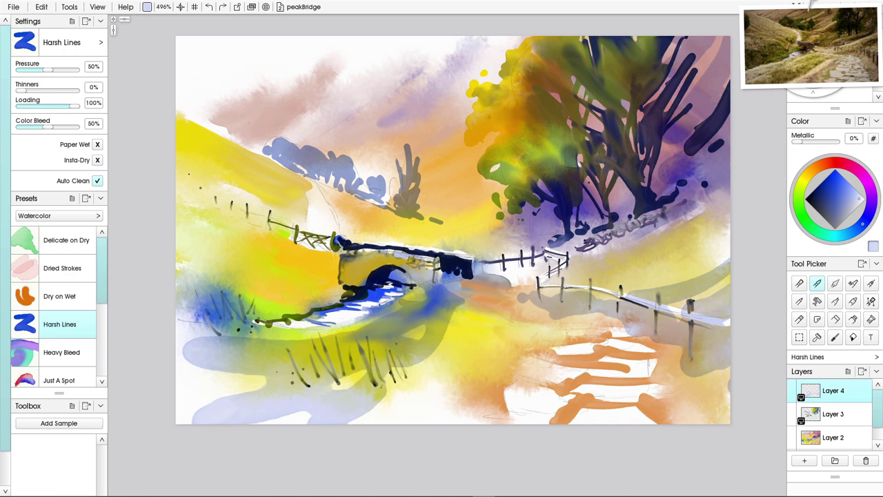
{"action": "left_click", "coordinate": [799, 195]}
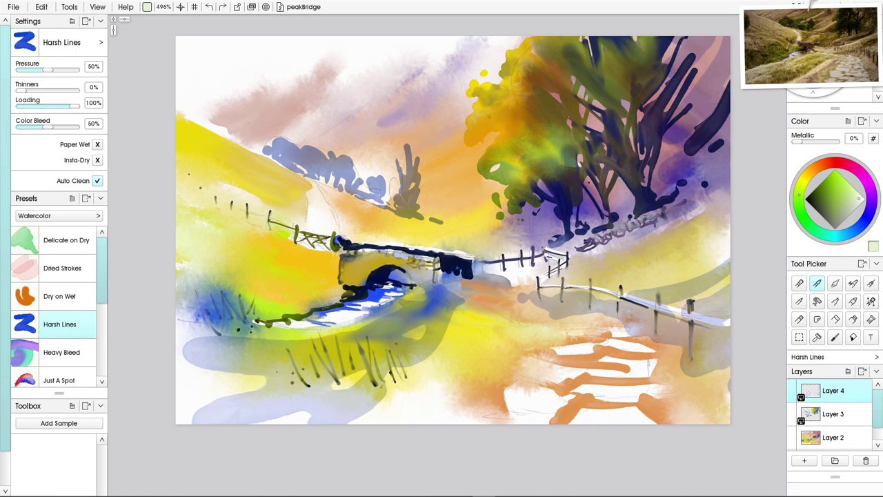
{"action": "left_click", "coordinate": [802, 184]}
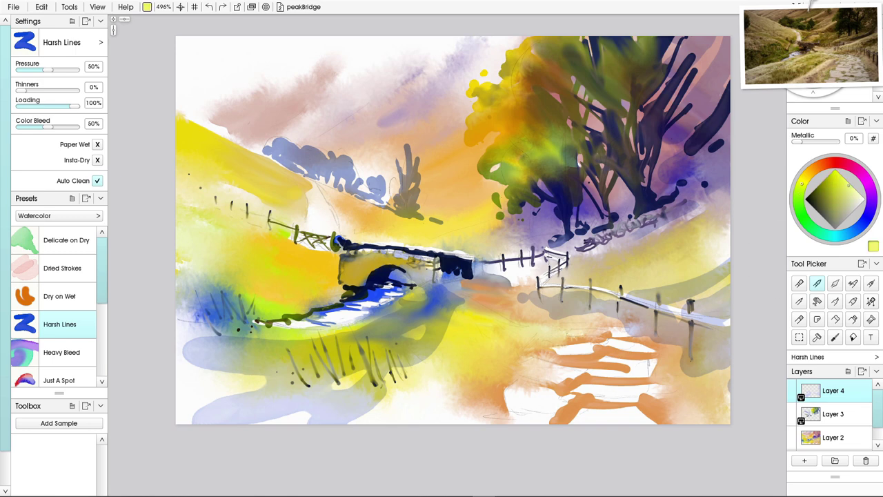
{"action": "mouse_move", "coordinate": [449, 300]}
{"action": "left_mouse_down"}
{"action": "mouse_move", "coordinate": [527, 336]}
{"action": "mouse_move", "coordinate": [502, 338]}
{"action": "mouse_move", "coordinate": [465, 371]}
{"action": "mouse_move", "coordinate": [452, 358]}
{"action": "mouse_move", "coordinate": [471, 326]}
{"action": "mouse_move", "coordinate": [450, 361]}
{"action": "mouse_move", "coordinate": [423, 374]}
{"action": "mouse_move", "coordinate": [411, 364]}
{"action": "mouse_move", "coordinate": [361, 408]}
{"action": "mouse_move", "coordinate": [391, 398]}
{"action": "mouse_move", "coordinate": [331, 409]}
{"action": "mouse_move", "coordinate": [312, 429]}
{"action": "mouse_move", "coordinate": [289, 421]}
{"action": "mouse_move", "coordinate": [270, 446]}
{"action": "left_mouse_up"}
{"action": "mouse_move", "coordinate": [190, 362]}
{"action": "left_mouse_down"}
{"action": "mouse_move", "coordinate": [174, 339]}
{"action": "mouse_move", "coordinate": [221, 355]}
{"action": "mouse_move", "coordinate": [170, 375]}
{"action": "mouse_move", "coordinate": [242, 362]}
{"action": "mouse_move", "coordinate": [221, 355]}
{"action": "mouse_move", "coordinate": [222, 345]}
{"action": "mouse_move", "coordinate": [283, 324]}
{"action": "mouse_move", "coordinate": [351, 338]}
{"action": "mouse_move", "coordinate": [376, 324]}
{"action": "mouse_move", "coordinate": [396, 329]}
{"action": "left_mouse_up"}
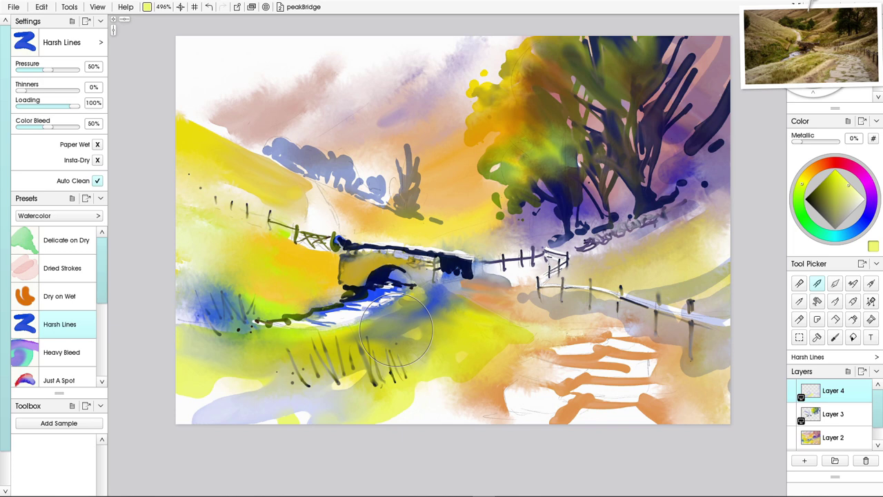
Try a stronger blue shadow on the orange bank left of the bridge and undo it.
{"action": "left_click", "coordinate": [871, 206]}
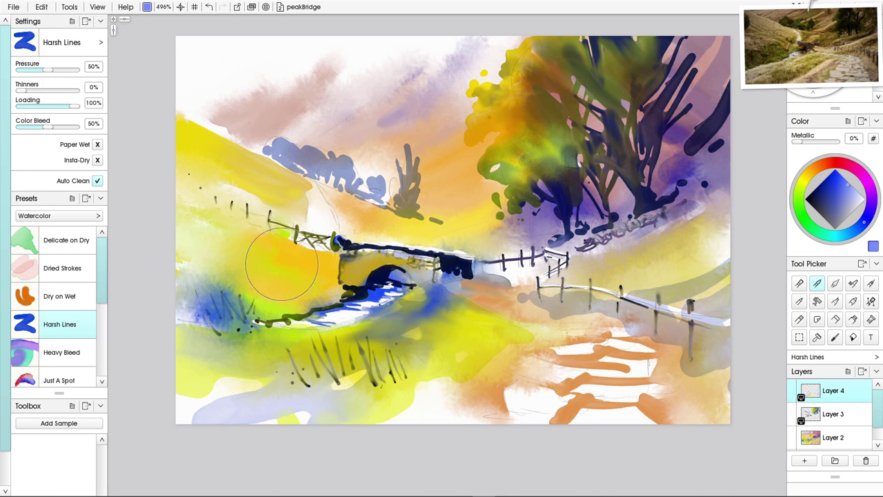
{"action": "mouse_move", "coordinate": [289, 245]}
{"action": "left_mouse_down"}
{"action": "mouse_move", "coordinate": [267, 281]}
{"action": "mouse_move", "coordinate": [279, 261]}
{"action": "mouse_move", "coordinate": [274, 296]}
{"action": "mouse_move", "coordinate": [261, 272]}
{"action": "mouse_move", "coordinate": [245, 274]}
{"action": "mouse_move", "coordinate": [259, 293]}
{"action": "mouse_move", "coordinate": [250, 272]}
{"action": "mouse_move", "coordinate": [219, 256]}
{"action": "mouse_move", "coordinate": [225, 273]}
{"action": "mouse_move", "coordinate": [250, 252]}
{"action": "left_mouse_up"}
{"action": "key", "text": "ctrl+z"}
{"action": "key", "text": "ctrl+z"}
{"action": "key", "text": "ctrl+z"}
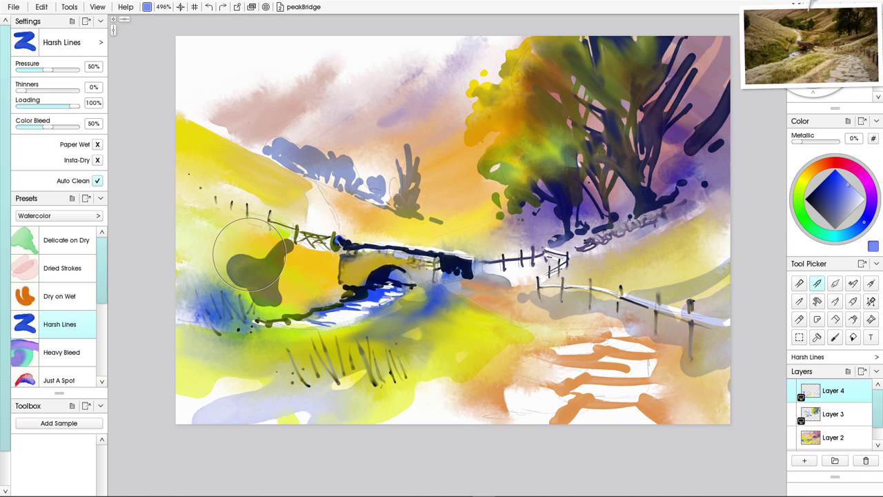
{"action": "key", "text": "ctrl+z"}
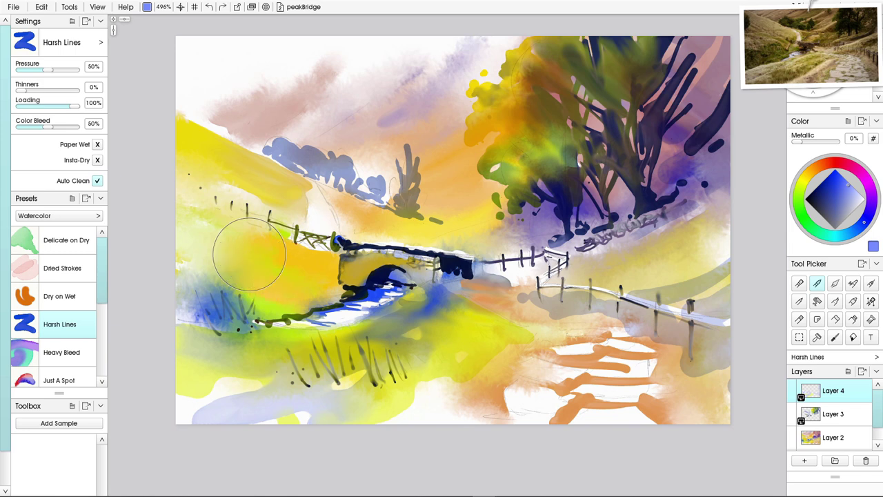
{"action": "key", "text": "ctrl+z"}
Shade the bank left of the bridge with soft lavender-blue watercolour and smudge the shadow's outer edges with the Harsh Chaos knife.
{"action": "mouse_move", "coordinate": [332, 274]}
{"action": "left_mouse_down"}
{"action": "mouse_move", "coordinate": [292, 247]}
{"action": "mouse_move", "coordinate": [270, 294]}
{"action": "mouse_move", "coordinate": [273, 271]}
{"action": "mouse_move", "coordinate": [262, 264]}
{"action": "mouse_move", "coordinate": [239, 281]}
{"action": "left_mouse_up"}
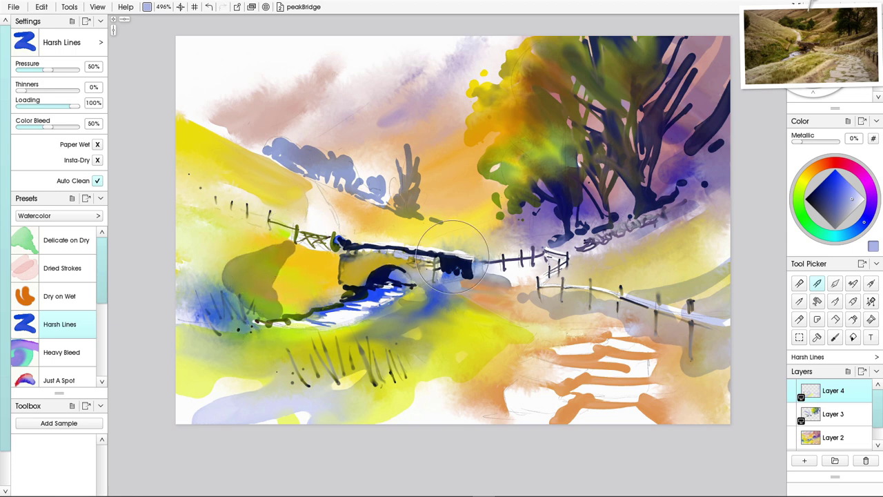
{"action": "mouse_move", "coordinate": [297, 256]}
{"action": "left_mouse_down"}
{"action": "mouse_move", "coordinate": [310, 289]}
{"action": "mouse_move", "coordinate": [300, 296]}
{"action": "mouse_move", "coordinate": [290, 284]}
{"action": "mouse_move", "coordinate": [301, 292]}
{"action": "left_mouse_up"}
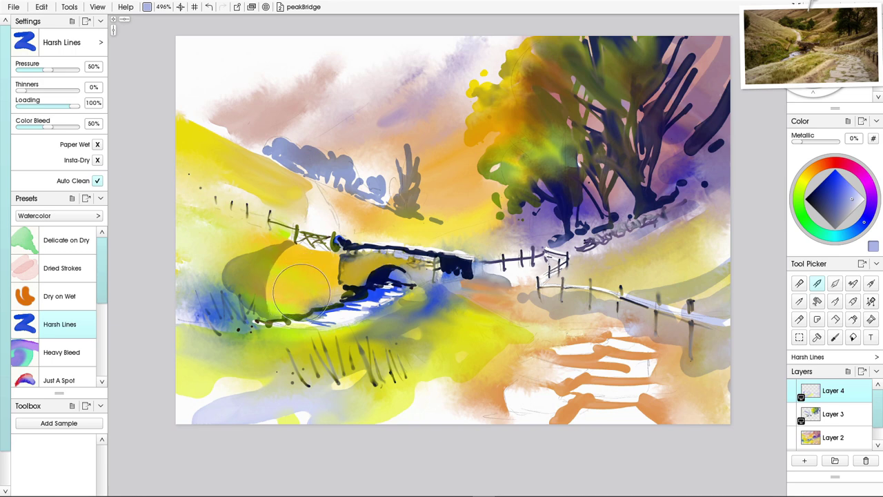
{"action": "left_click", "coordinate": [836, 283]}
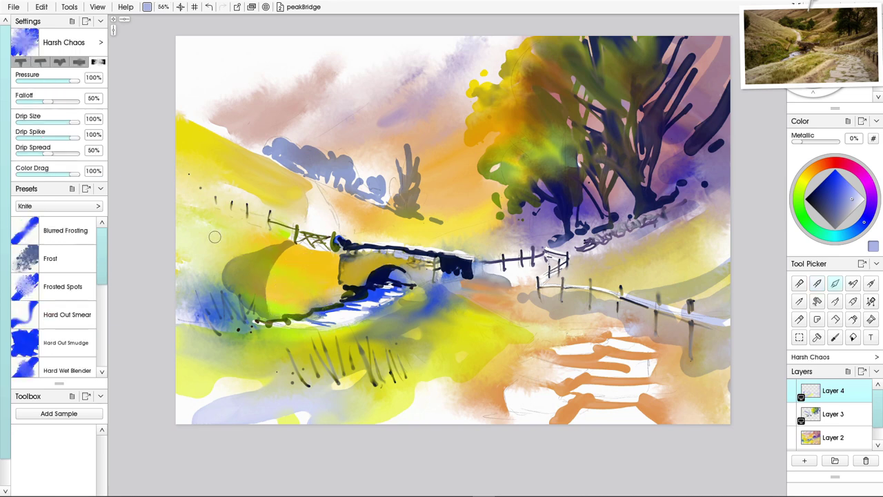
{"action": "mouse_move", "coordinate": [209, 254]}
{"action": "left_mouse_down"}
{"action": "mouse_move", "coordinate": [213, 276]}
{"action": "mouse_move", "coordinate": [269, 317]}
{"action": "left_mouse_up"}
{"action": "key", "text": "bracketright"}
{"action": "key", "text": "bracketright"}
{"action": "key", "text": "bracketright"}
{"action": "key", "text": "bracketright"}
{"action": "left_click_drag", "start_coordinate": [236, 260], "coordinate": [261, 256]}
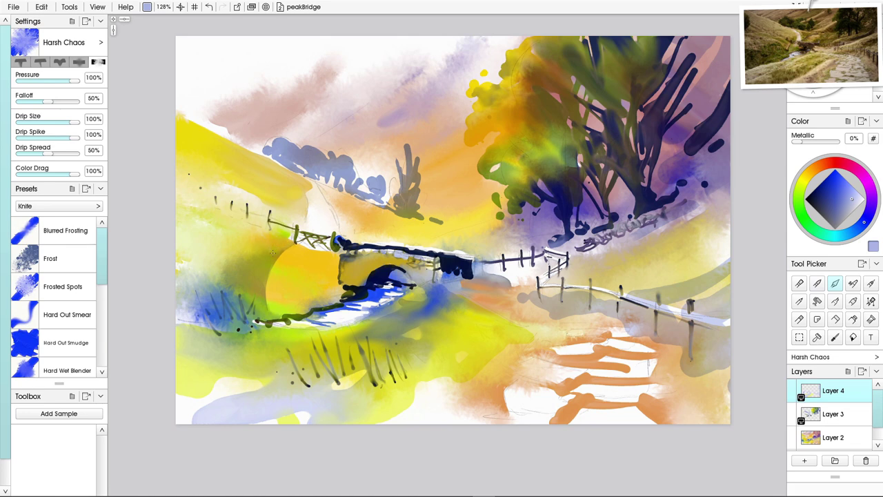
Blend the orange bank left of the bridge with the Harsh Chaos knife on the shadow layer and on Layer 2.
{"action": "left_click_drag", "start_coordinate": [270, 249], "coordinate": [286, 253]}
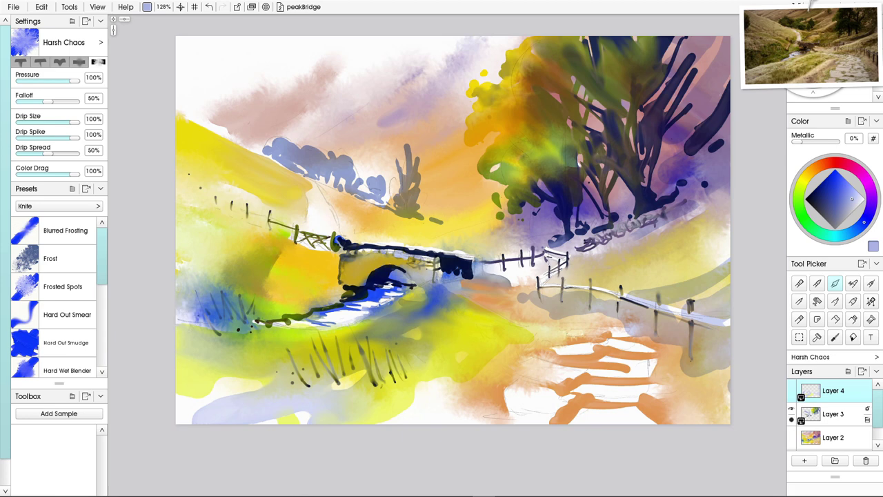
{"action": "left_click", "coordinate": [828, 437]}
{"action": "left_click_drag", "start_coordinate": [308, 262], "coordinate": [312, 261]}
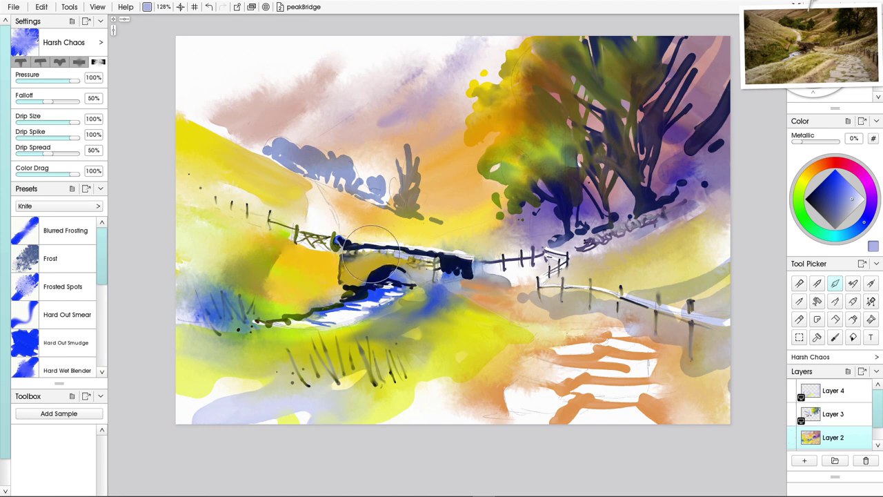
Erase broad white highlights into the orange bank left of the bridge on Layer 2 with Instant Erase.
{"action": "left_click", "coordinate": [835, 319]}
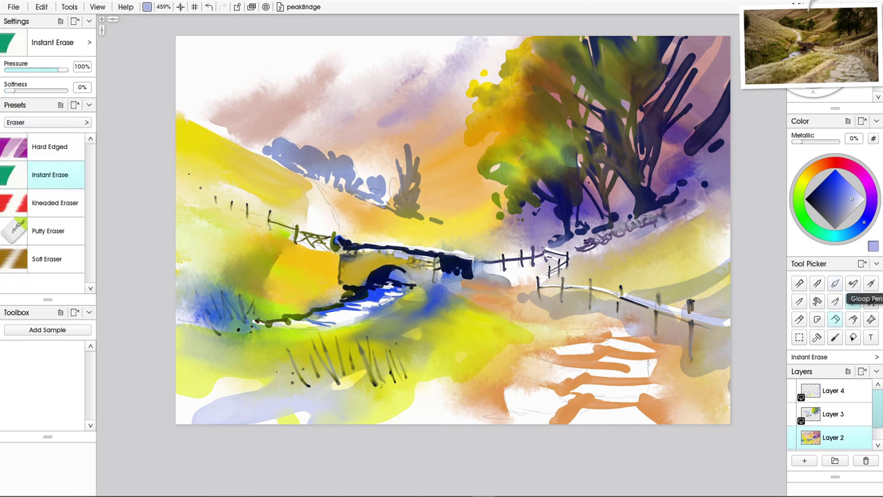
{"action": "mouse_move", "coordinate": [313, 260]}
{"action": "left_mouse_down"}
{"action": "mouse_move", "coordinate": [335, 249]}
{"action": "mouse_move", "coordinate": [299, 249]}
{"action": "mouse_move", "coordinate": [326, 260]}
{"action": "mouse_move", "coordinate": [309, 263]}
{"action": "mouse_move", "coordinate": [322, 273]}
{"action": "mouse_move", "coordinate": [284, 274]}
{"action": "mouse_move", "coordinate": [327, 280]}
{"action": "left_mouse_up"}
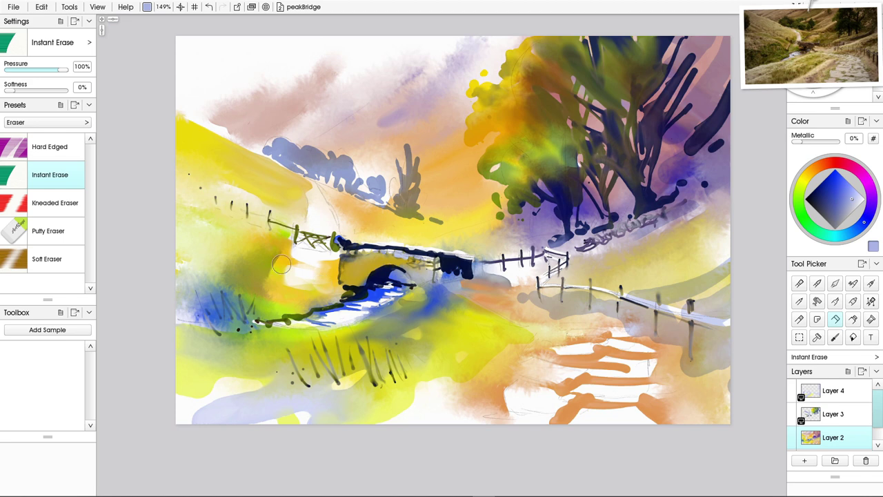
{"action": "mouse_move", "coordinate": [278, 285]}
{"action": "left_mouse_down"}
{"action": "mouse_move", "coordinate": [325, 292]}
{"action": "mouse_move", "coordinate": [330, 312]}
{"action": "mouse_move", "coordinate": [294, 286]}
{"action": "mouse_move", "coordinate": [317, 290]}
{"action": "left_mouse_up"}
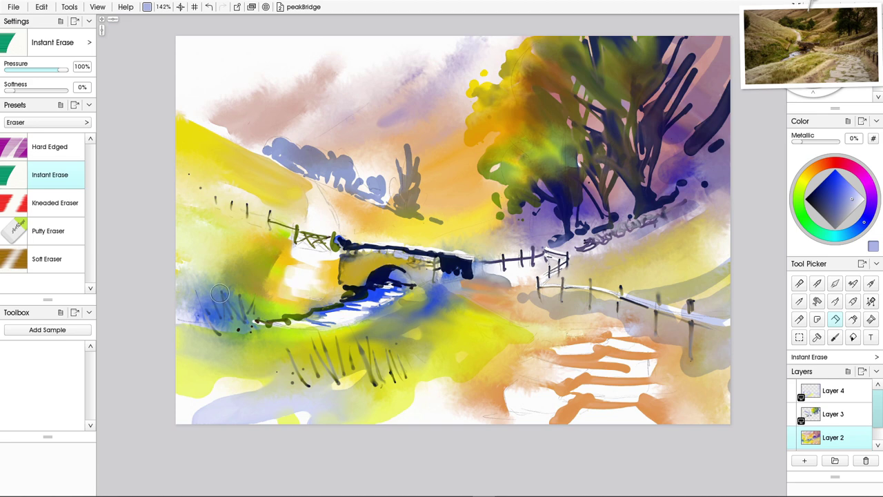
Erase thin white grass blades through the dark blue clump at the far left with a much smaller Instant Erase brush.
{"action": "left_click_drag", "start_coordinate": [220, 289], "coordinate": [226, 293]}
{"action": "key", "text": "bracketleft"}
{"action": "key", "text": "bracketleft"}
{"action": "key", "text": "bracketleft"}
{"action": "left_click_drag", "start_coordinate": [247, 325], "coordinate": [240, 296]}
{"action": "key", "text": "bracketleft"}
{"action": "key", "text": "bracketleft"}
{"action": "mouse_move", "coordinate": [240, 293]}
{"action": "left_mouse_down"}
{"action": "mouse_move", "coordinate": [252, 325]}
{"action": "mouse_move", "coordinate": [256, 302]}
{"action": "mouse_move", "coordinate": [250, 323]}
{"action": "mouse_move", "coordinate": [235, 317]}
{"action": "mouse_move", "coordinate": [247, 326]}
{"action": "mouse_move", "coordinate": [217, 285]}
{"action": "mouse_move", "coordinate": [254, 326]}
{"action": "mouse_move", "coordinate": [230, 309]}
{"action": "mouse_move", "coordinate": [239, 326]}
{"action": "mouse_move", "coordinate": [210, 285]}
{"action": "mouse_move", "coordinate": [222, 319]}
{"action": "mouse_move", "coordinate": [214, 322]}
{"action": "mouse_move", "coordinate": [208, 274]}
{"action": "mouse_move", "coordinate": [226, 326]}
{"action": "left_mouse_up"}
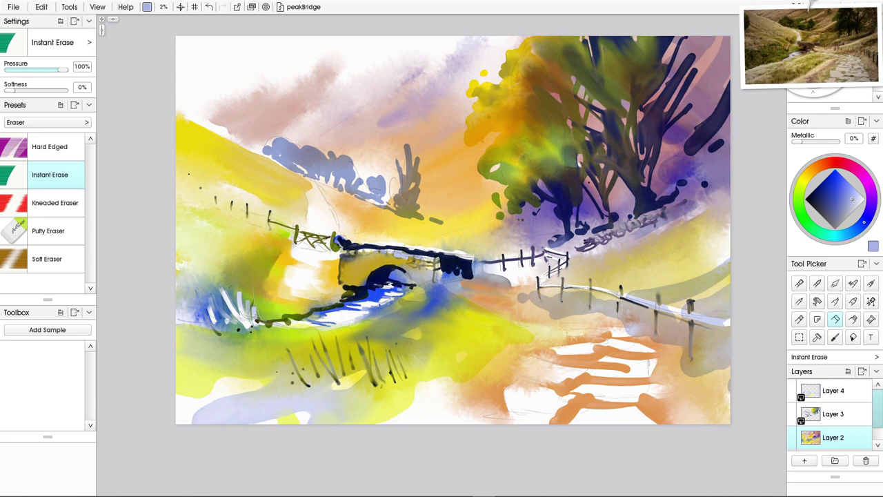
{"action": "mouse_move", "coordinate": [257, 296]}
{"action": "left_mouse_down"}
{"action": "mouse_move", "coordinate": [257, 320]}
{"action": "mouse_move", "coordinate": [263, 303]}
{"action": "mouse_move", "coordinate": [268, 317]}
{"action": "mouse_move", "coordinate": [269, 307]}
{"action": "mouse_move", "coordinate": [212, 315]}
{"action": "mouse_move", "coordinate": [232, 319]}
{"action": "mouse_move", "coordinate": [229, 287]}
{"action": "mouse_move", "coordinate": [233, 321]}
{"action": "mouse_move", "coordinate": [216, 305]}
{"action": "mouse_move", "coordinate": [219, 324]}
{"action": "mouse_move", "coordinate": [209, 288]}
{"action": "mouse_move", "coordinate": [219, 327]}
{"action": "mouse_move", "coordinate": [191, 274]}
{"action": "mouse_move", "coordinate": [197, 317]}
{"action": "left_mouse_up"}
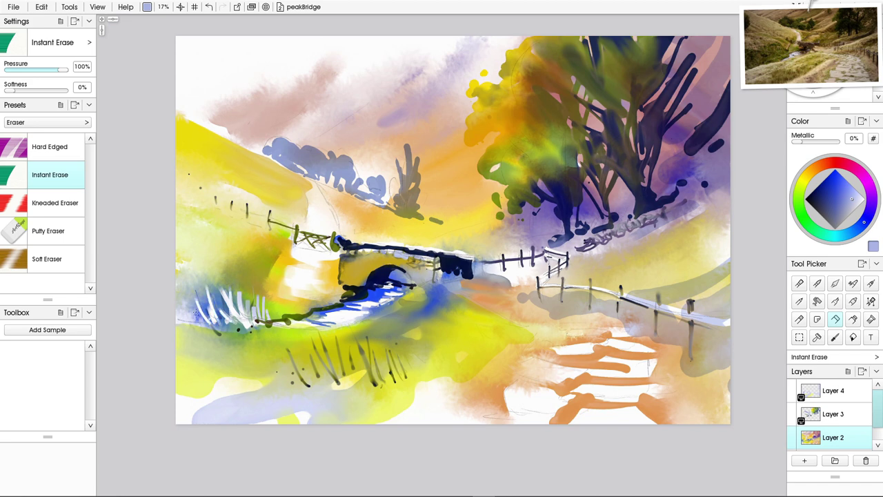
Break up the edges of the bank highlight left of the bridge with thin, ragged erased streaks on Layer 2.
{"action": "left_click_drag", "start_coordinate": [335, 304], "coordinate": [328, 287]}
{"action": "mouse_move", "coordinate": [270, 274]}
{"action": "left_mouse_down"}
{"action": "mouse_move", "coordinate": [300, 261]}
{"action": "mouse_move", "coordinate": [279, 271]}
{"action": "mouse_move", "coordinate": [293, 280]}
{"action": "mouse_move", "coordinate": [275, 289]}
{"action": "mouse_move", "coordinate": [285, 296]}
{"action": "mouse_move", "coordinate": [273, 298]}
{"action": "mouse_move", "coordinate": [300, 298]}
{"action": "left_mouse_up"}
{"action": "mouse_move", "coordinate": [329, 272]}
{"action": "left_mouse_down"}
{"action": "mouse_move", "coordinate": [331, 284]}
{"action": "mouse_move", "coordinate": [315, 283]}
{"action": "mouse_move", "coordinate": [328, 263]}
{"action": "left_mouse_up"}
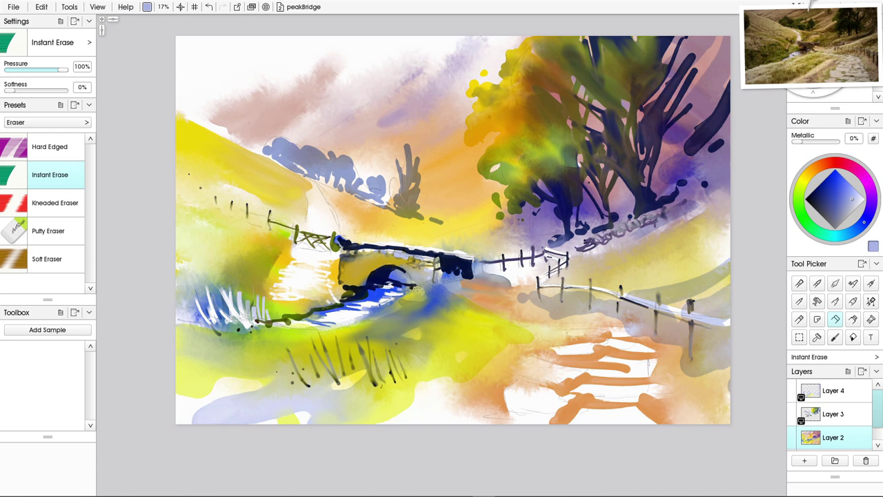
{"action": "left_click_drag", "start_coordinate": [336, 288], "coordinate": [335, 294]}
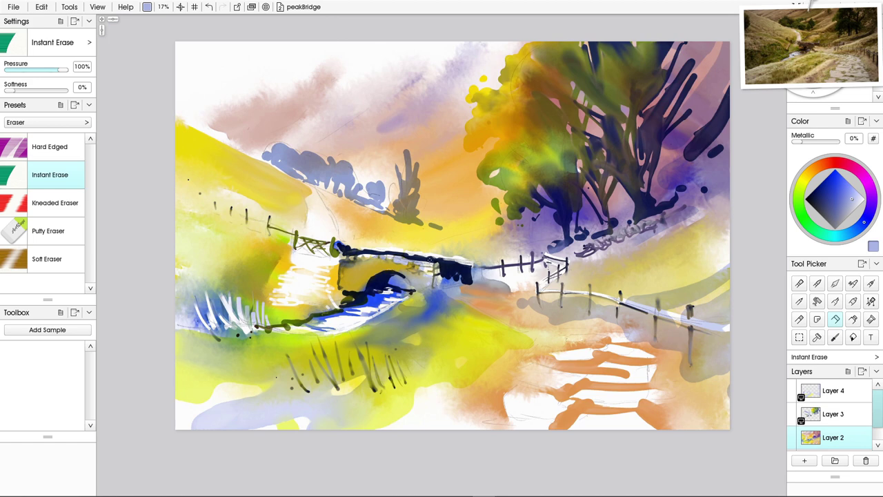
Erase fine highlights along the bridge parapet, arch stones, dark end wall, adjoining bank and river, working on Layers 2 and 3.
{"action": "left_click", "coordinate": [831, 414]}
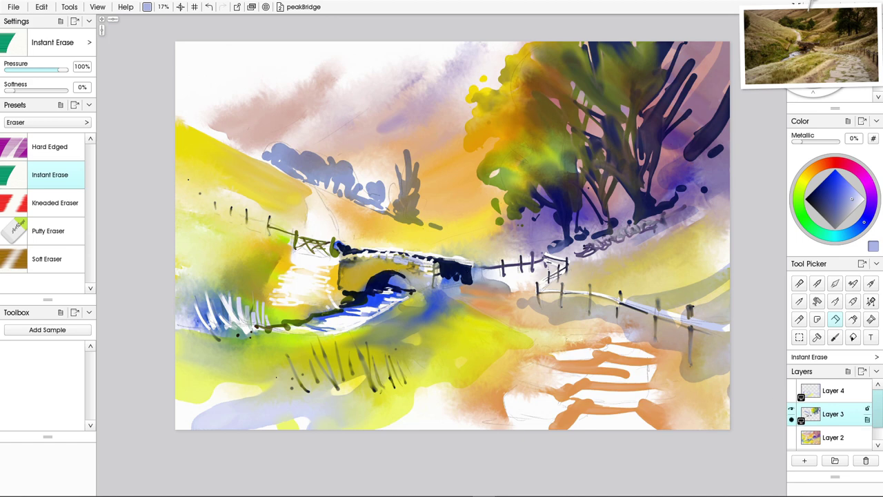
{"action": "left_click", "coordinate": [867, 441]}
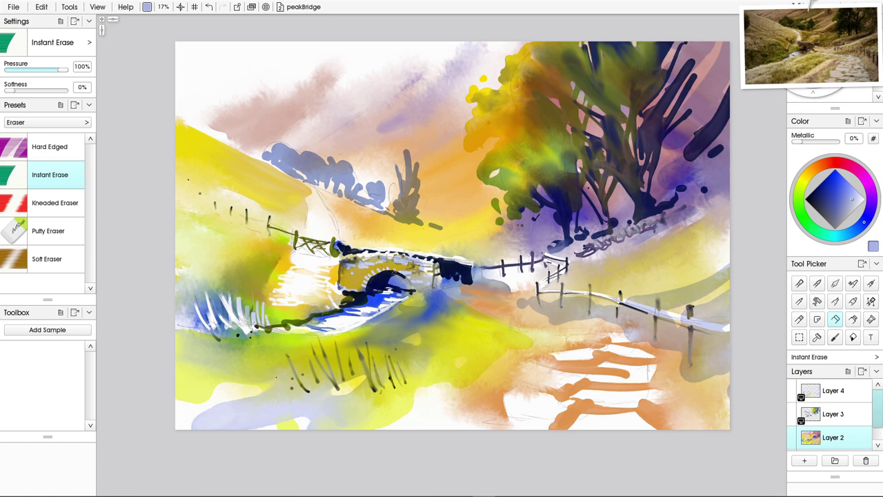
{"action": "mouse_move", "coordinate": [440, 281]}
{"action": "left_mouse_down"}
{"action": "mouse_move", "coordinate": [446, 301]}
{"action": "mouse_move", "coordinate": [474, 303]}
{"action": "mouse_move", "coordinate": [439, 291]}
{"action": "mouse_move", "coordinate": [438, 276]}
{"action": "mouse_move", "coordinate": [456, 282]}
{"action": "mouse_move", "coordinate": [448, 276]}
{"action": "mouse_move", "coordinate": [444, 285]}
{"action": "mouse_move", "coordinate": [454, 281]}
{"action": "mouse_move", "coordinate": [440, 287]}
{"action": "mouse_move", "coordinate": [460, 282]}
{"action": "mouse_move", "coordinate": [442, 289]}
{"action": "mouse_move", "coordinate": [468, 282]}
{"action": "mouse_move", "coordinate": [442, 294]}
{"action": "mouse_move", "coordinate": [447, 304]}
{"action": "mouse_move", "coordinate": [432, 292]}
{"action": "mouse_move", "coordinate": [423, 306]}
{"action": "mouse_move", "coordinate": [429, 309]}
{"action": "mouse_move", "coordinate": [417, 307]}
{"action": "mouse_move", "coordinate": [436, 295]}
{"action": "mouse_move", "coordinate": [440, 303]}
{"action": "mouse_move", "coordinate": [410, 308]}
{"action": "mouse_move", "coordinate": [439, 298]}
{"action": "mouse_move", "coordinate": [452, 305]}
{"action": "mouse_move", "coordinate": [394, 308]}
{"action": "mouse_move", "coordinate": [414, 298]}
{"action": "mouse_move", "coordinate": [389, 309]}
{"action": "left_mouse_up"}
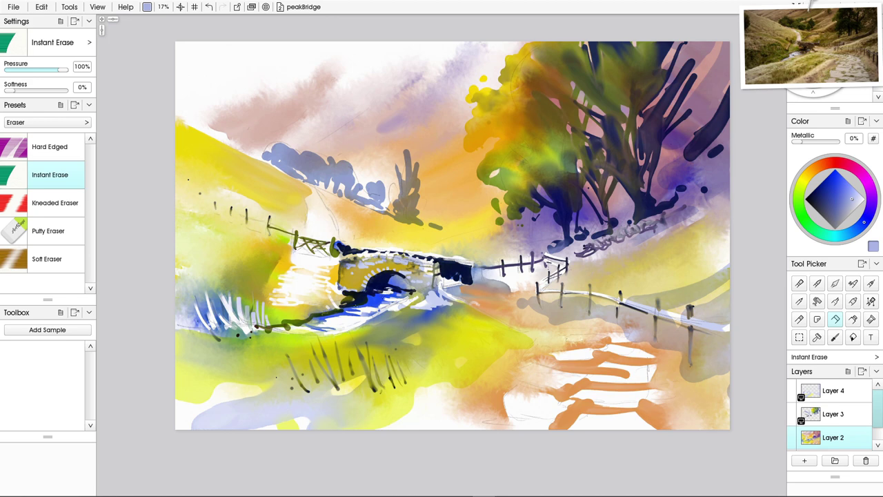
{"action": "mouse_move", "coordinate": [354, 308]}
{"action": "left_mouse_down"}
{"action": "mouse_move", "coordinate": [345, 312]}
{"action": "mouse_move", "coordinate": [362, 312]}
{"action": "mouse_move", "coordinate": [318, 328]}
{"action": "left_mouse_up"}
{"action": "left_click", "coordinate": [868, 417]}
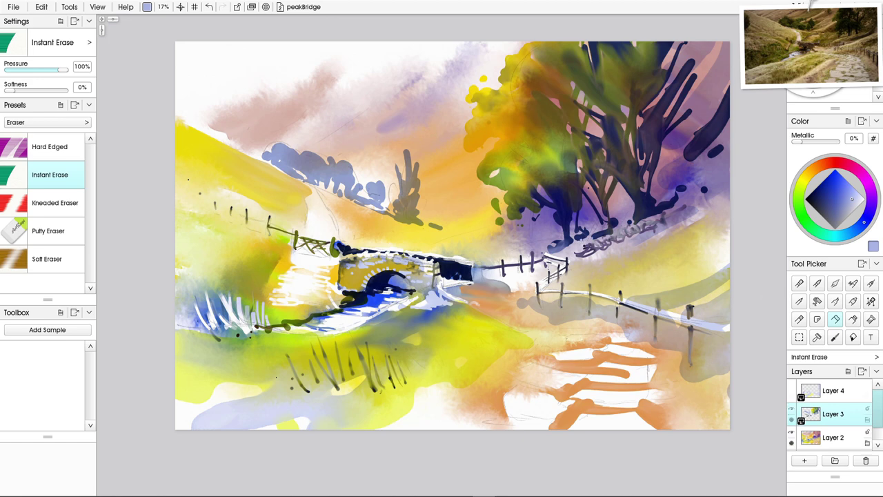
Erase rounded stone highlights along the right hillside wall on Layers 2 and 3, and tint the stones lavender with Harsh Lines on Layer 3.
{"action": "left_click", "coordinate": [833, 437]}
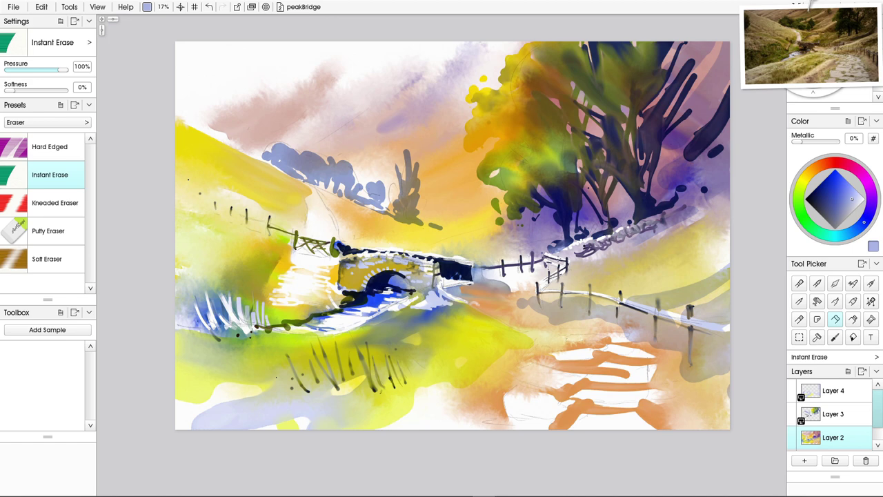
{"action": "left_click", "coordinate": [833, 414]}
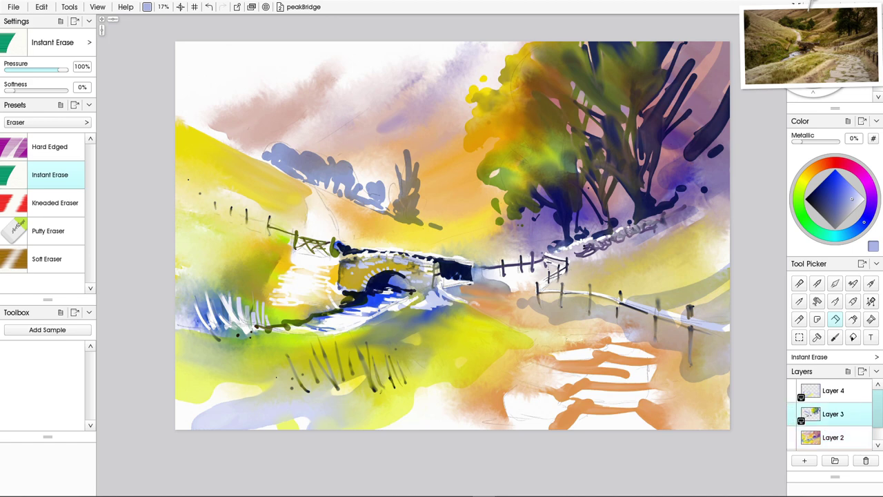
{"action": "left_click", "coordinate": [834, 437]}
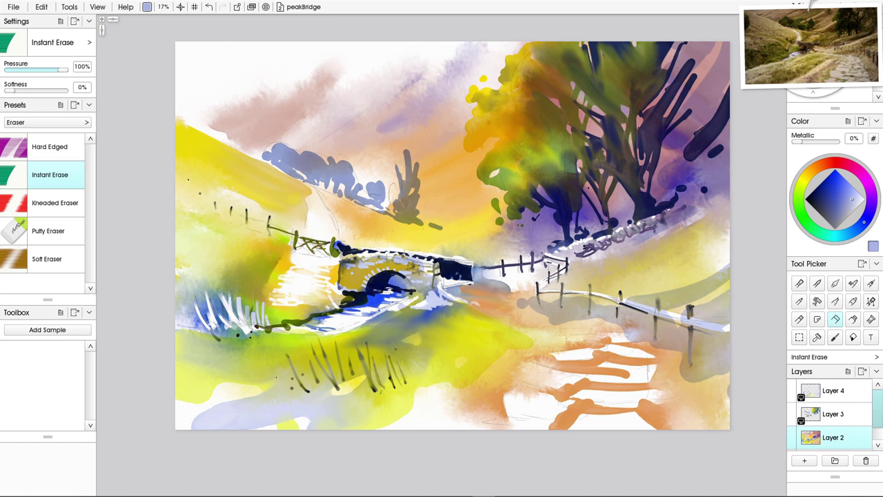
{"action": "key", "text": "alt+bracketright"}
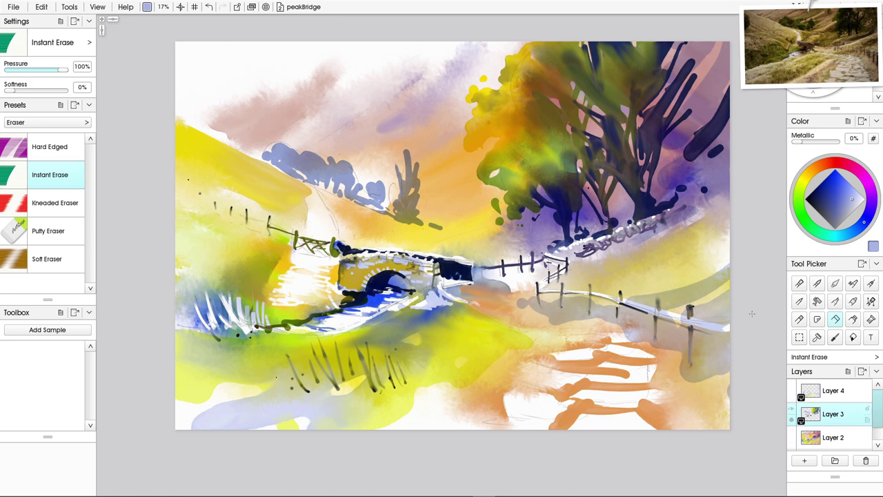
{"action": "left_click", "coordinate": [818, 283]}
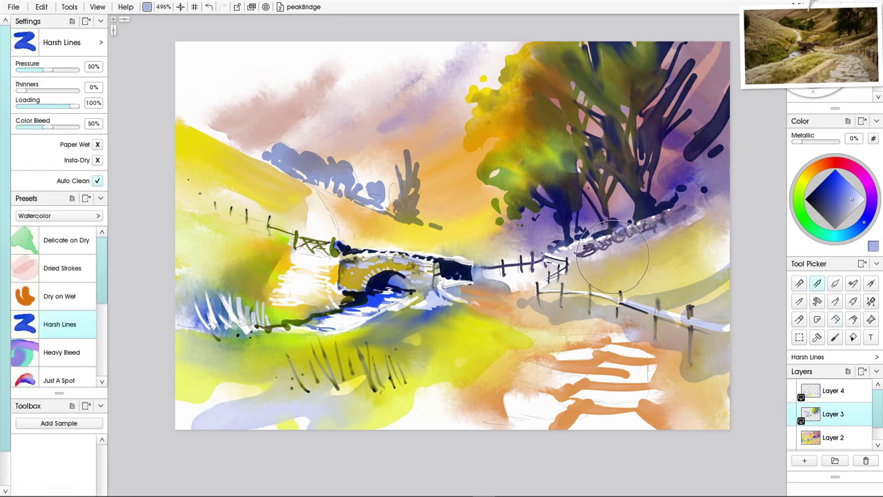
{"action": "mouse_move", "coordinate": [629, 228]}
{"action": "left_mouse_down"}
{"action": "mouse_move", "coordinate": [619, 235]}
{"action": "mouse_move", "coordinate": [633, 225]}
{"action": "left_mouse_up"}
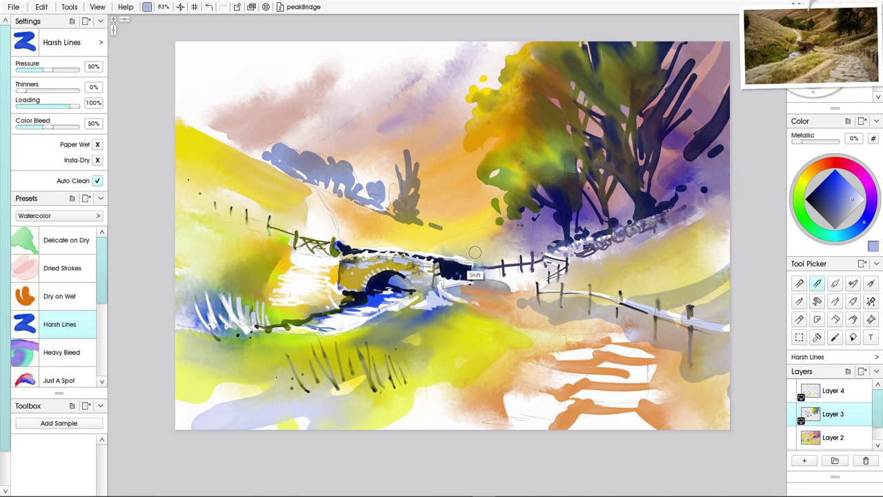
Paint broad lavender-grey shadow bands with Harsh Lines on the slope between the bridge's right end and the trees, using an enlarged brush.
{"action": "left_click_drag", "start_coordinate": [476, 252], "coordinate": [511, 254]}
{"action": "key", "text": "bracketright"}
{"action": "key", "text": "bracketright"}
{"action": "key", "text": "bracketright"}
{"action": "key", "text": "bracketright"}
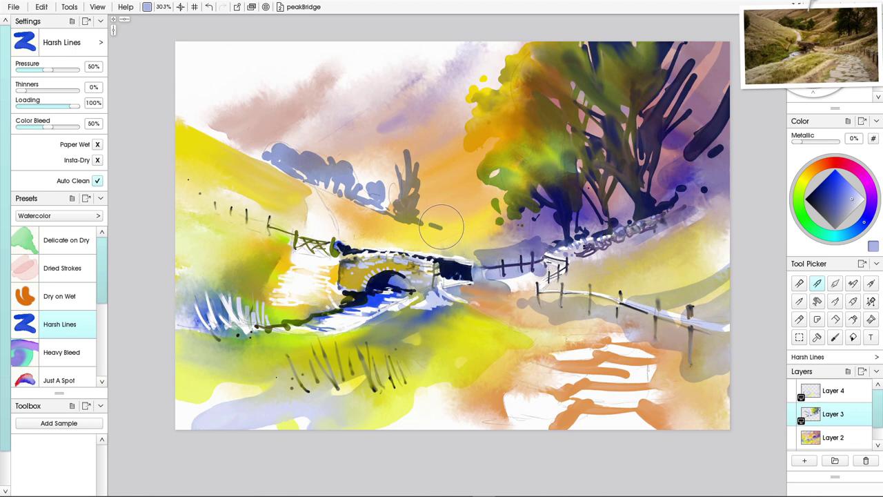
{"action": "mouse_move", "coordinate": [442, 226]}
{"action": "left_mouse_down"}
{"action": "mouse_move", "coordinate": [481, 246]}
{"action": "mouse_move", "coordinate": [467, 248]}
{"action": "mouse_move", "coordinate": [476, 238]}
{"action": "mouse_move", "coordinate": [464, 227]}
{"action": "mouse_move", "coordinate": [528, 240]}
{"action": "left_mouse_up"}
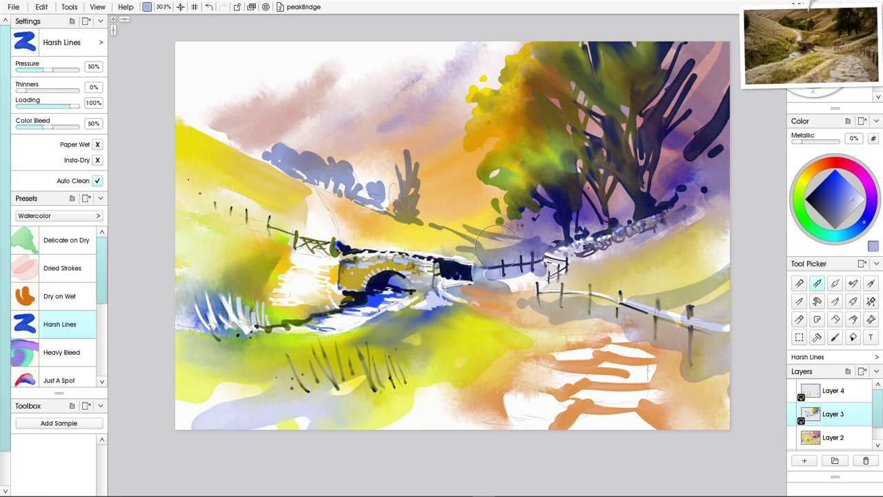
{"action": "mouse_move", "coordinate": [458, 253]}
{"action": "left_mouse_down"}
{"action": "mouse_move", "coordinate": [475, 270]}
{"action": "mouse_move", "coordinate": [483, 243]}
{"action": "mouse_move", "coordinate": [436, 249]}
{"action": "mouse_move", "coordinate": [447, 242]}
{"action": "left_mouse_up"}
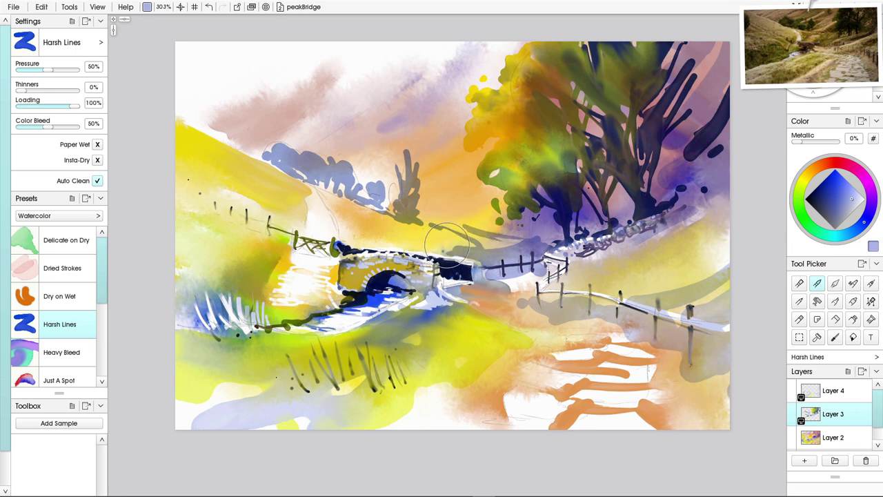
{"action": "mouse_move", "coordinate": [447, 242]}
{"action": "left_mouse_down"}
{"action": "mouse_move", "coordinate": [360, 232]}
{"action": "mouse_move", "coordinate": [383, 251]}
{"action": "mouse_move", "coordinate": [407, 243]}
{"action": "mouse_move", "coordinate": [477, 275]}
{"action": "mouse_move", "coordinate": [379, 253]}
{"action": "mouse_move", "coordinate": [417, 233]}
{"action": "mouse_move", "coordinate": [455, 256]}
{"action": "mouse_move", "coordinate": [412, 231]}
{"action": "mouse_move", "coordinate": [472, 260]}
{"action": "left_mouse_up"}
Extend the lavender-grey shadow behind the bridge parapet and draw a small post-and-rail fence along it with a fine brush.
{"action": "mouse_move", "coordinate": [330, 240]}
{"action": "left_mouse_down"}
{"action": "mouse_move", "coordinate": [425, 227]}
{"action": "mouse_move", "coordinate": [338, 242]}
{"action": "mouse_move", "coordinate": [358, 236]}
{"action": "left_mouse_up"}
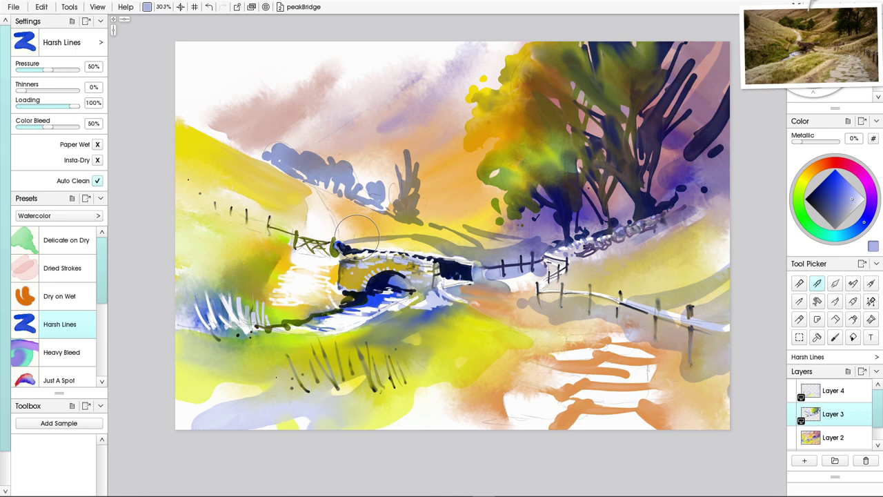
{"action": "left_click_drag", "start_coordinate": [357, 234], "coordinate": [380, 236]}
{"action": "left_click_drag", "start_coordinate": [372, 242], "coordinate": [377, 243]}
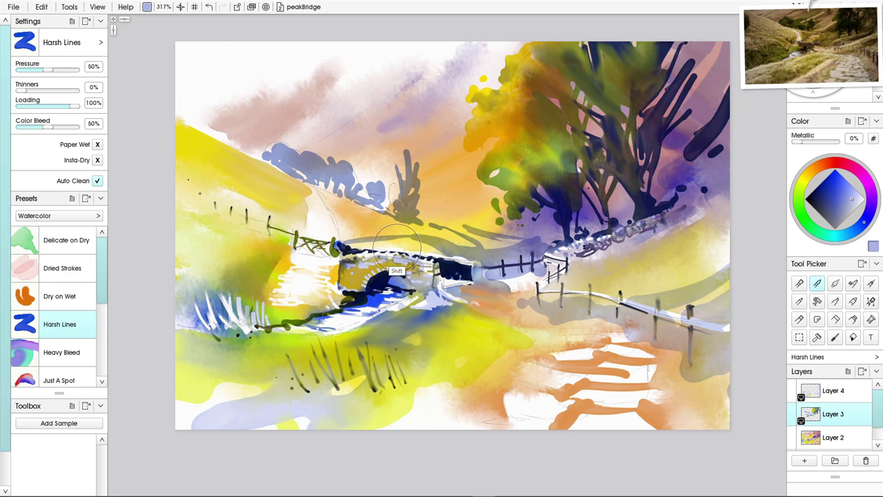
{"action": "left_click_drag", "start_coordinate": [398, 246], "coordinate": [412, 247]}
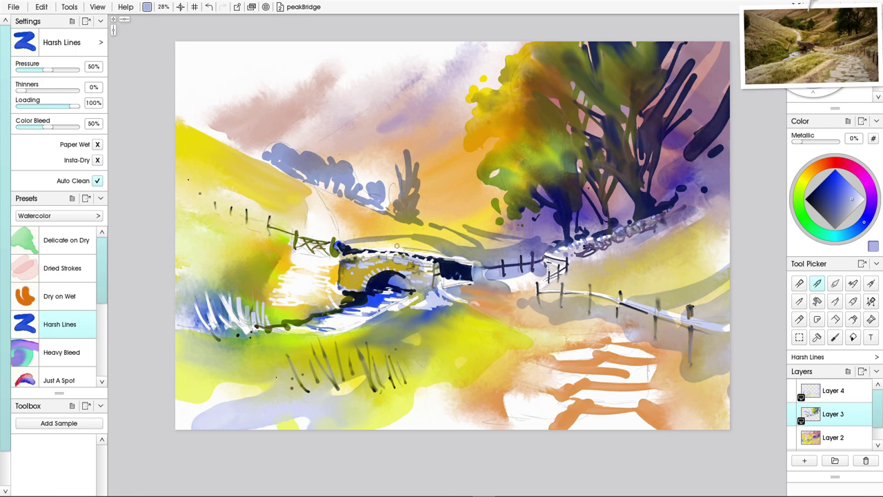
{"action": "left_click_drag", "start_coordinate": [399, 247], "coordinate": [395, 247]}
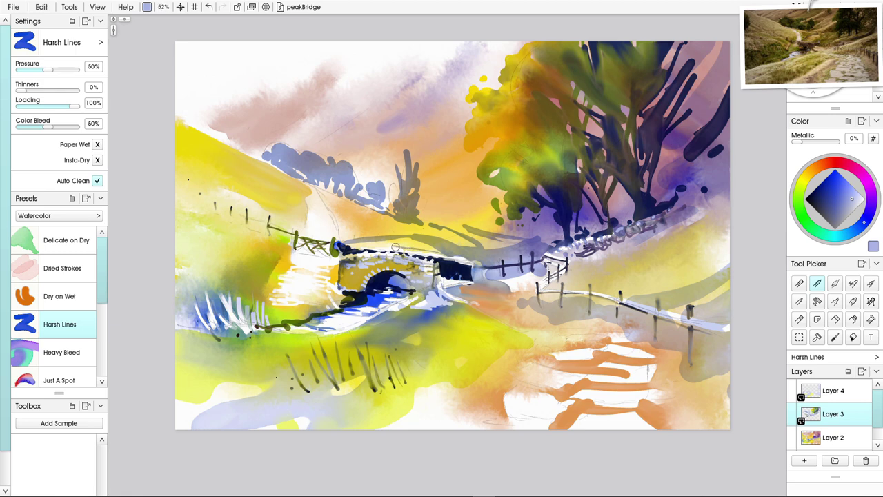
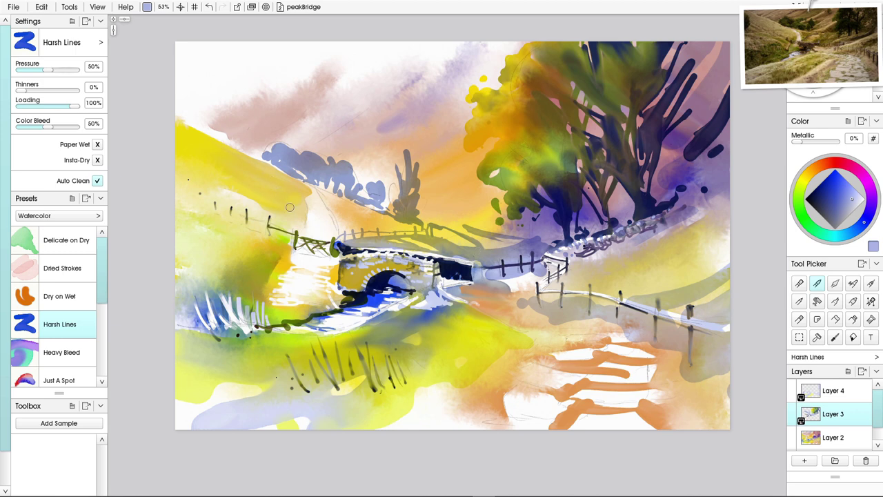
Paint thin lavender shadow strokes beneath the distant shrubs and above the gate, and soften them with the Harsh Chaos knife.
{"action": "scroll", "coordinate": [319, 198], "scroll_direction": "up", "scroll_amount": 1}
{"action": "mouse_move", "coordinate": [320, 192]}
{"action": "left_mouse_down"}
{"action": "mouse_move", "coordinate": [362, 212]}
{"action": "mouse_move", "coordinate": [315, 186]}
{"action": "mouse_move", "coordinate": [388, 216]}
{"action": "left_mouse_up"}
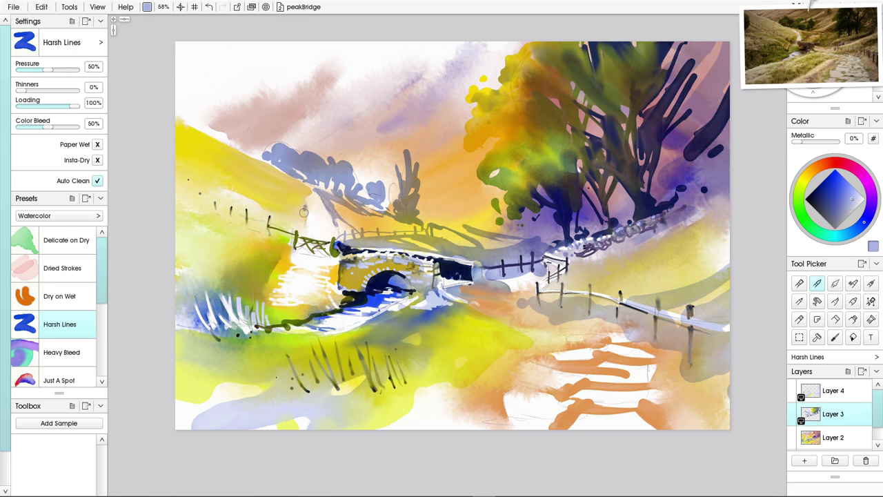
{"action": "left_click_drag", "start_coordinate": [304, 212], "coordinate": [298, 229]}
{"action": "key", "text": "k"}
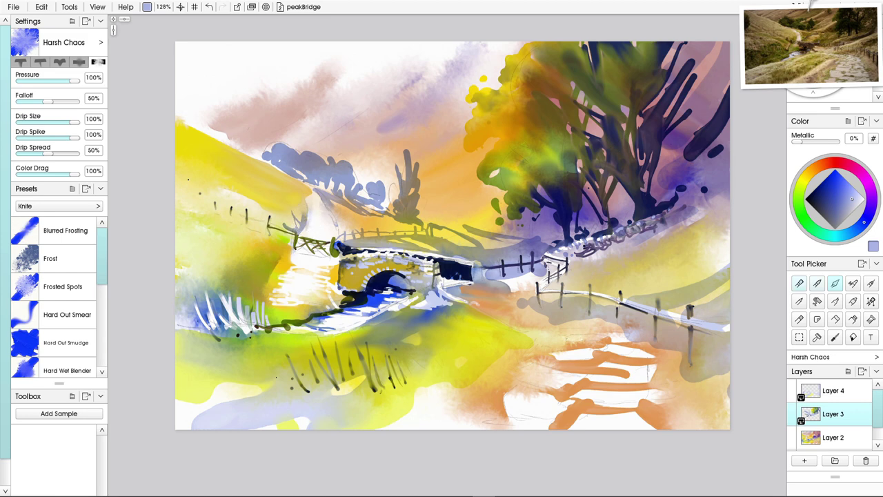
Add Harsh Lines shadow strokes to the bank below the left fence and blend them with the Harsh Chaos knife.
{"action": "key", "text": "w"}
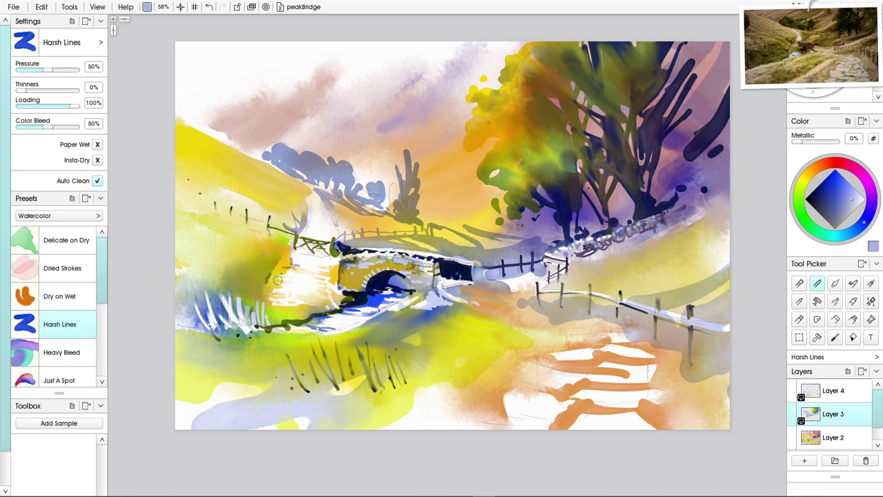
{"action": "left_click_drag", "start_coordinate": [278, 280], "coordinate": [299, 284]}
{"action": "mouse_move", "coordinate": [267, 236]}
{"action": "left_mouse_down"}
{"action": "mouse_move", "coordinate": [291, 246]}
{"action": "mouse_move", "coordinate": [243, 228]}
{"action": "left_mouse_up"}
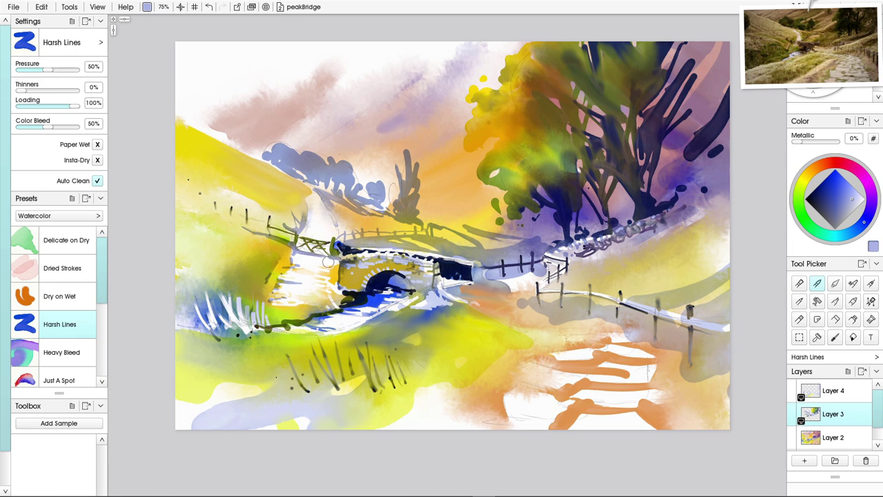
{"action": "mouse_move", "coordinate": [235, 230]}
{"action": "left_mouse_down"}
{"action": "mouse_move", "coordinate": [281, 262]}
{"action": "mouse_move", "coordinate": [247, 249]}
{"action": "mouse_move", "coordinate": [239, 237]}
{"action": "mouse_move", "coordinate": [279, 264]}
{"action": "mouse_move", "coordinate": [250, 249]}
{"action": "mouse_move", "coordinate": [274, 276]}
{"action": "mouse_move", "coordinate": [288, 266]}
{"action": "mouse_move", "coordinate": [270, 267]}
{"action": "mouse_move", "coordinate": [265, 279]}
{"action": "mouse_move", "coordinate": [210, 240]}
{"action": "mouse_move", "coordinate": [256, 284]}
{"action": "left_mouse_up"}
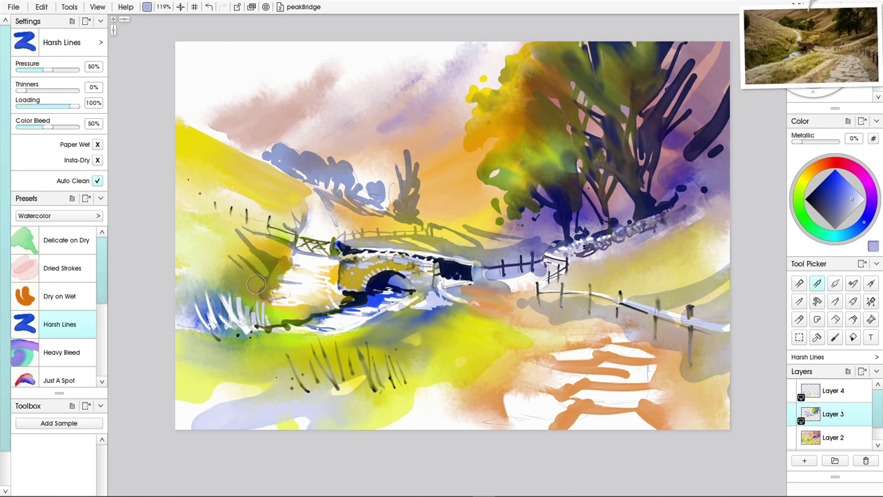
{"action": "key", "text": "k"}
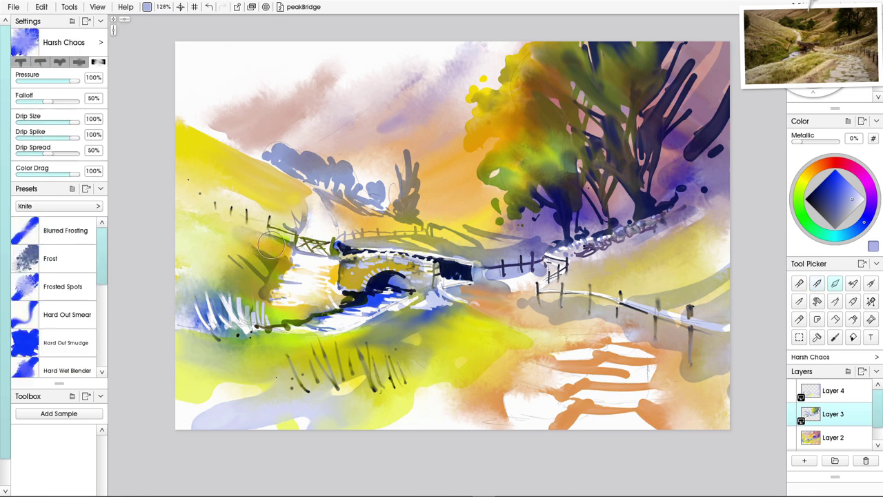
{"action": "mouse_move", "coordinate": [246, 271]}
{"action": "left_mouse_down"}
{"action": "mouse_move", "coordinate": [256, 249]}
{"action": "mouse_move", "coordinate": [274, 253]}
{"action": "mouse_move", "coordinate": [241, 238]}
{"action": "mouse_move", "coordinate": [242, 284]}
{"action": "mouse_move", "coordinate": [218, 278]}
{"action": "left_mouse_up"}
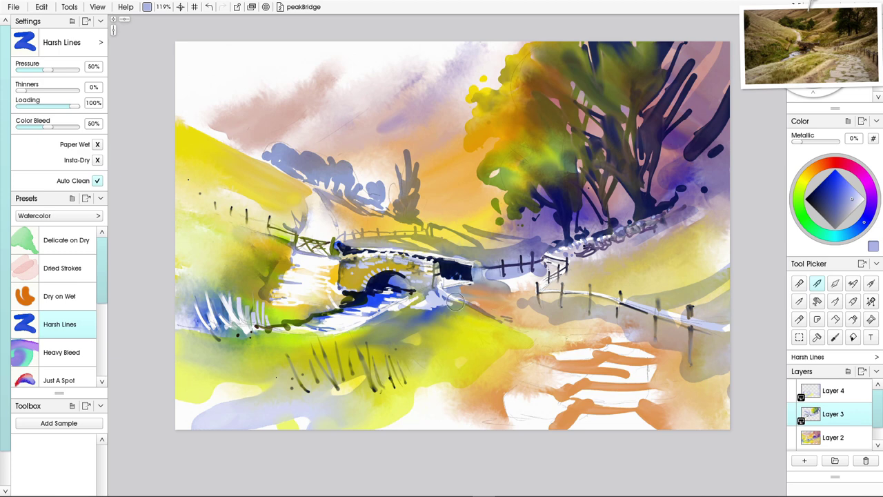
Draw lavender-grey Harsh Lines strokes along the path and around the foreground stepping stones.
{"action": "mouse_move", "coordinate": [472, 300]}
{"action": "left_mouse_down"}
{"action": "mouse_move", "coordinate": [505, 304]}
{"action": "mouse_move", "coordinate": [480, 307]}
{"action": "mouse_move", "coordinate": [542, 315]}
{"action": "mouse_move", "coordinate": [517, 316]}
{"action": "mouse_move", "coordinate": [508, 319]}
{"action": "mouse_move", "coordinate": [525, 320]}
{"action": "mouse_move", "coordinate": [508, 327]}
{"action": "mouse_move", "coordinate": [556, 321]}
{"action": "mouse_move", "coordinate": [532, 322]}
{"action": "mouse_move", "coordinate": [545, 319]}
{"action": "mouse_move", "coordinate": [532, 306]}
{"action": "mouse_move", "coordinate": [553, 314]}
{"action": "mouse_move", "coordinate": [554, 327]}
{"action": "mouse_move", "coordinate": [542, 310]}
{"action": "mouse_move", "coordinate": [589, 320]}
{"action": "mouse_move", "coordinate": [520, 330]}
{"action": "mouse_move", "coordinate": [604, 328]}
{"action": "mouse_move", "coordinate": [571, 330]}
{"action": "mouse_move", "coordinate": [608, 343]}
{"action": "mouse_move", "coordinate": [569, 345]}
{"action": "mouse_move", "coordinate": [556, 342]}
{"action": "mouse_move", "coordinate": [559, 334]}
{"action": "mouse_move", "coordinate": [574, 341]}
{"action": "mouse_move", "coordinate": [538, 339]}
{"action": "left_mouse_up"}
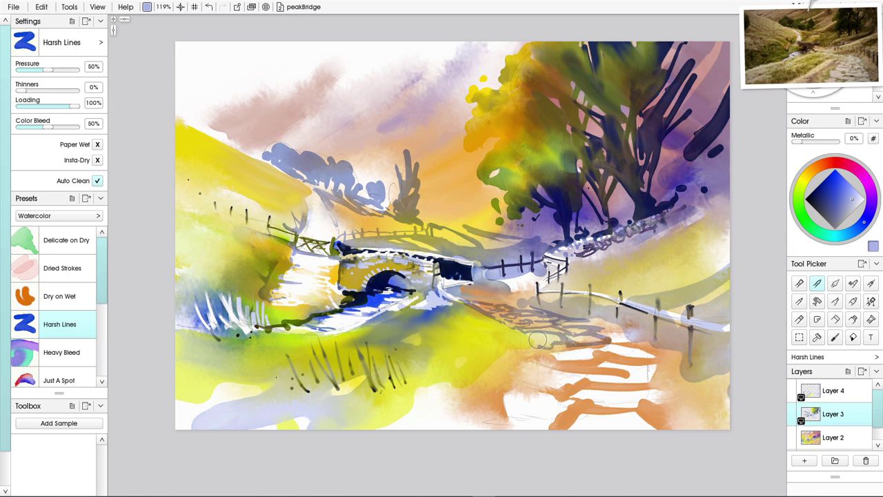
{"action": "mouse_move", "coordinate": [537, 339]}
{"action": "left_mouse_down"}
{"action": "mouse_move", "coordinate": [503, 324]}
{"action": "mouse_move", "coordinate": [536, 346]}
{"action": "mouse_move", "coordinate": [561, 348]}
{"action": "mouse_move", "coordinate": [549, 348]}
{"action": "mouse_move", "coordinate": [514, 306]}
{"action": "mouse_move", "coordinate": [532, 361]}
{"action": "mouse_move", "coordinate": [545, 350]}
{"action": "mouse_move", "coordinate": [558, 360]}
{"action": "mouse_move", "coordinate": [543, 351]}
{"action": "mouse_move", "coordinate": [588, 347]}
{"action": "mouse_move", "coordinate": [550, 358]}
{"action": "mouse_move", "coordinate": [611, 358]}
{"action": "mouse_move", "coordinate": [565, 370]}
{"action": "mouse_move", "coordinate": [618, 372]}
{"action": "mouse_move", "coordinate": [635, 372]}
{"action": "mouse_move", "coordinate": [604, 355]}
{"action": "mouse_move", "coordinate": [664, 361]}
{"action": "mouse_move", "coordinate": [645, 355]}
{"action": "mouse_move", "coordinate": [591, 399]}
{"action": "mouse_move", "coordinate": [651, 384]}
{"action": "mouse_move", "coordinate": [577, 386]}
{"action": "mouse_move", "coordinate": [504, 371]}
{"action": "left_mouse_up"}
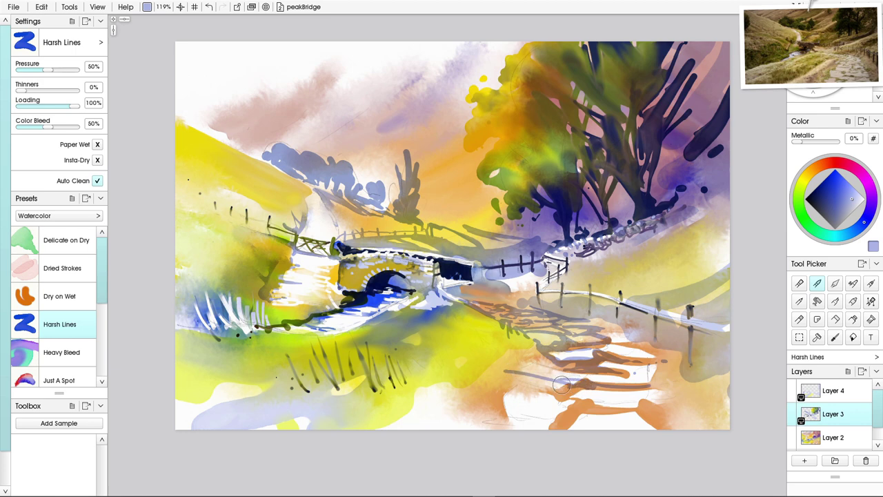
{"action": "mouse_move", "coordinate": [575, 388]}
{"action": "left_mouse_down"}
{"action": "mouse_move", "coordinate": [595, 407]}
{"action": "mouse_move", "coordinate": [576, 410]}
{"action": "mouse_move", "coordinate": [667, 410]}
{"action": "mouse_move", "coordinate": [561, 408]}
{"action": "mouse_move", "coordinate": [573, 404]}
{"action": "mouse_move", "coordinate": [561, 420]}
{"action": "mouse_move", "coordinate": [505, 412]}
{"action": "mouse_move", "coordinate": [557, 416]}
{"action": "mouse_move", "coordinate": [578, 407]}
{"action": "mouse_move", "coordinate": [554, 424]}
{"action": "mouse_move", "coordinate": [554, 399]}
{"action": "mouse_move", "coordinate": [507, 384]}
{"action": "mouse_move", "coordinate": [479, 418]}
{"action": "left_mouse_up"}
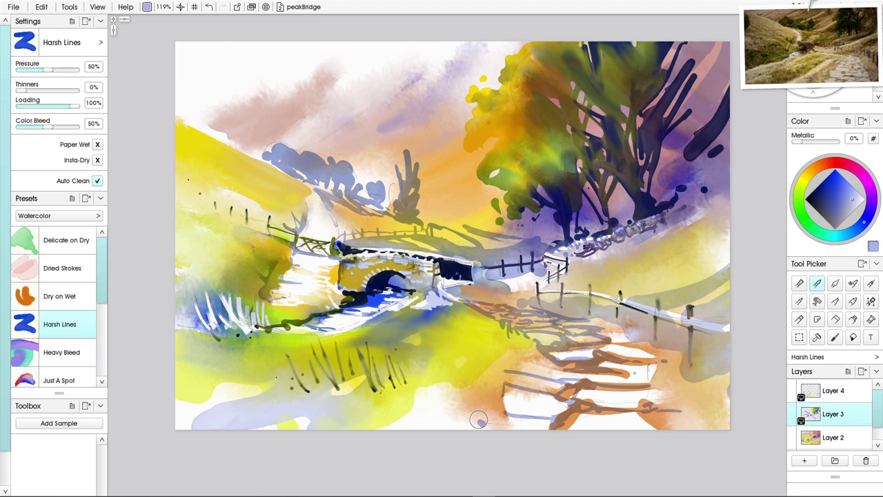
Paint red-orange accents into the gaps and edges of the foreground stepping stones, and select a saturated blue for dark touches among them.
{"action": "left_click", "coordinate": [821, 165]}
{"action": "left_click", "coordinate": [845, 189]}
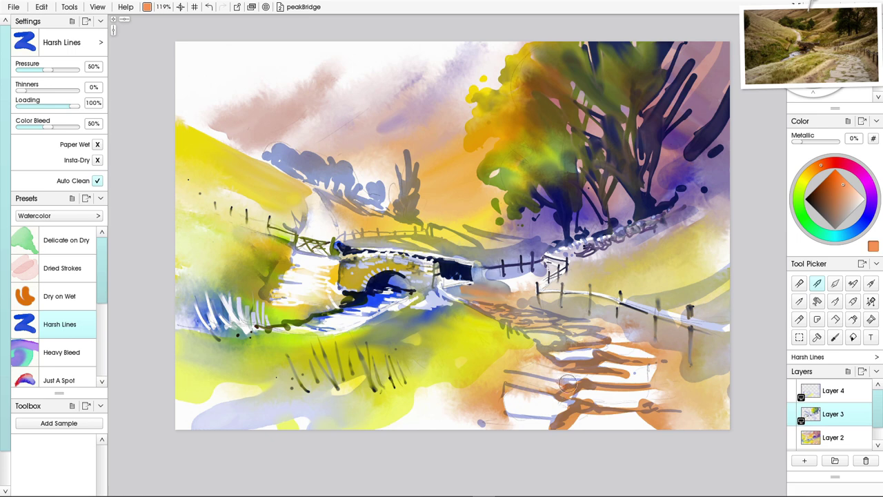
{"action": "mouse_move", "coordinate": [843, 185]}
{"action": "left_mouse_down"}
{"action": "mouse_move", "coordinate": [830, 182]}
{"action": "mouse_move", "coordinate": [838, 176]}
{"action": "left_mouse_up"}
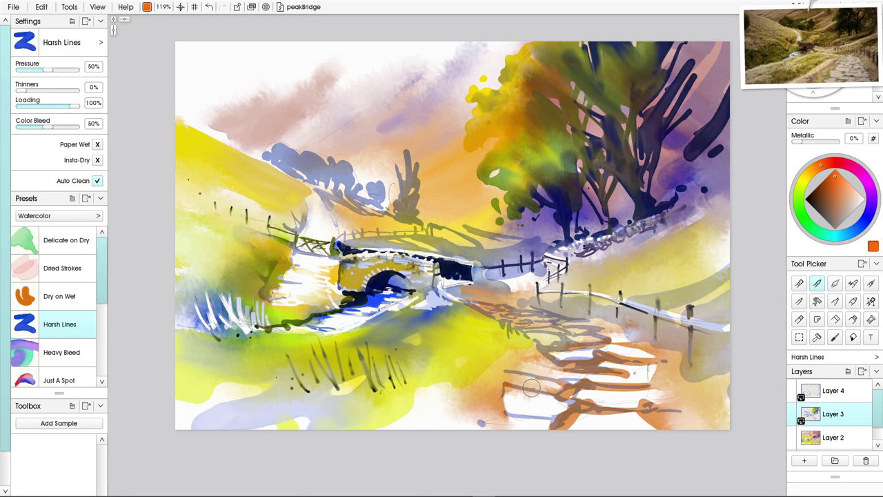
{"action": "left_click", "coordinate": [827, 164]}
{"action": "left_click_drag", "start_coordinate": [571, 407], "coordinate": [529, 409]}
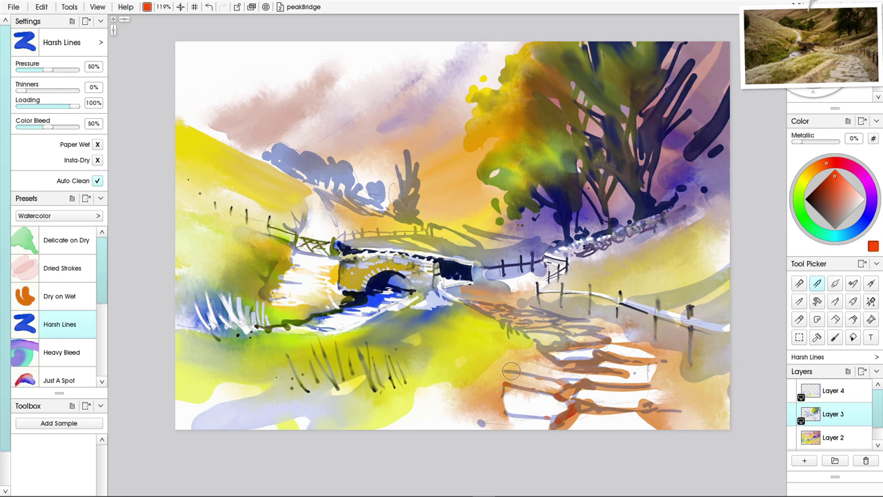
{"action": "mouse_move", "coordinate": [507, 371]}
{"action": "left_mouse_down"}
{"action": "mouse_move", "coordinate": [569, 381]}
{"action": "mouse_move", "coordinate": [533, 409]}
{"action": "mouse_move", "coordinate": [547, 398]}
{"action": "mouse_move", "coordinate": [537, 392]}
{"action": "mouse_move", "coordinate": [563, 398]}
{"action": "mouse_move", "coordinate": [572, 415]}
{"action": "mouse_move", "coordinate": [563, 426]}
{"action": "mouse_move", "coordinate": [599, 408]}
{"action": "left_mouse_up"}
{"action": "left_click", "coordinate": [863, 223]}
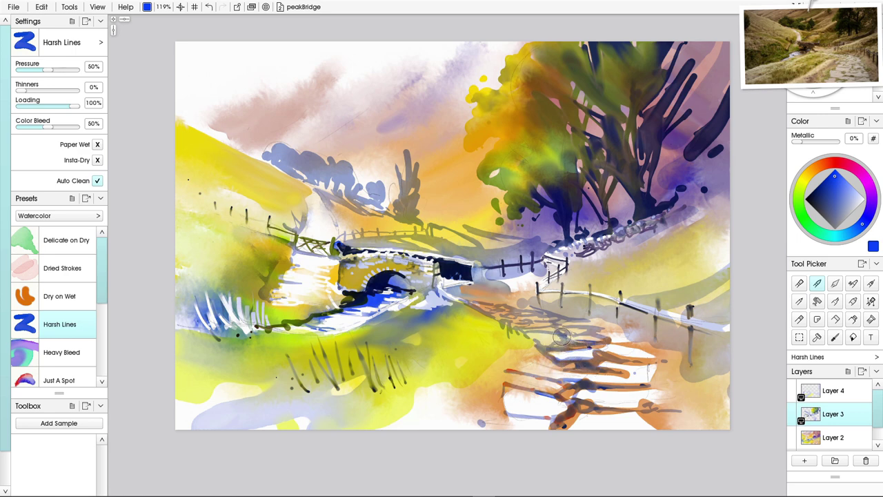
{"action": "left_click_drag", "start_coordinate": [654, 311], "coordinate": [655, 347]}
{"action": "mouse_move", "coordinate": [691, 323]}
{"action": "left_mouse_down"}
{"action": "mouse_move", "coordinate": [692, 351]}
{"action": "mouse_move", "coordinate": [652, 314]}
{"action": "left_mouse_up"}
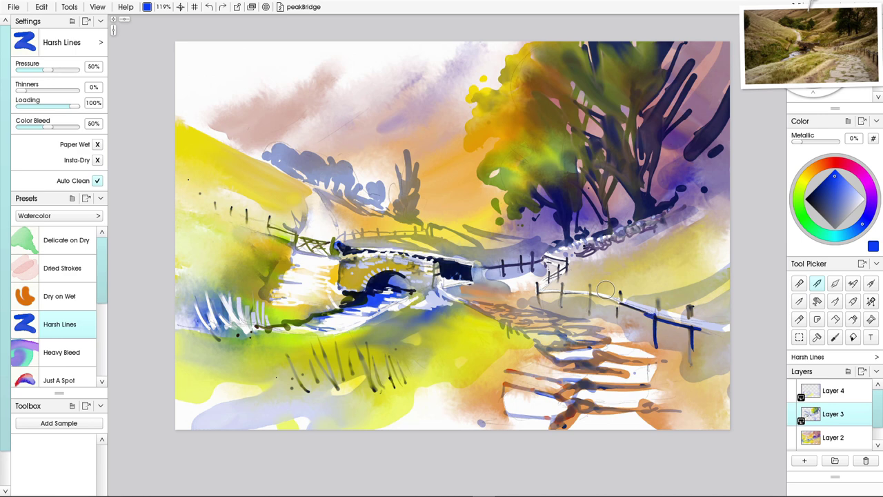
{"action": "key", "text": "ctrl+z"}
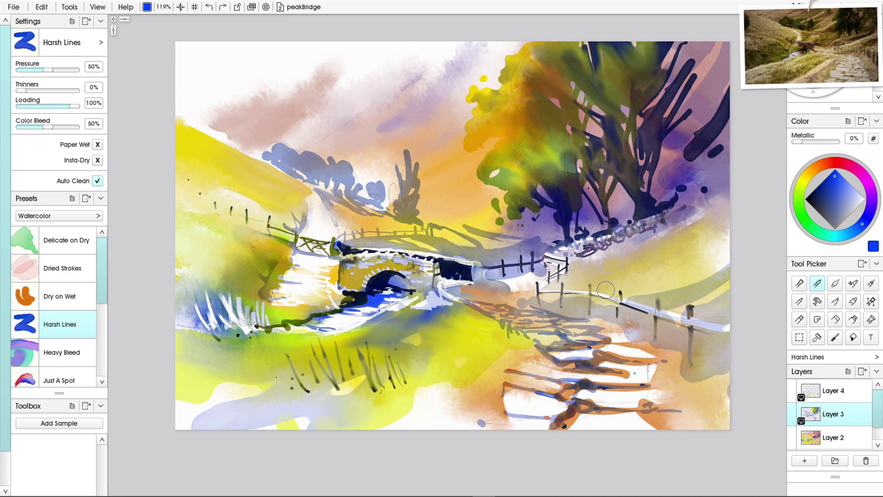
Strengthen the dark wall at the bridge's right end with blue and navy, and add navy dabs below the parapet.
{"action": "left_click_drag", "start_coordinate": [470, 265], "coordinate": [456, 262]}
{"action": "left_click", "coordinate": [818, 198]}
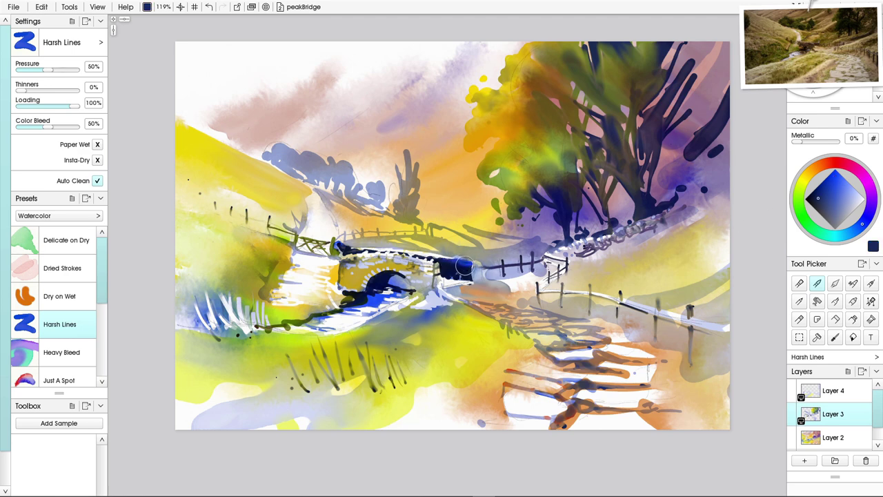
{"action": "mouse_move", "coordinate": [468, 262]}
{"action": "left_mouse_down"}
{"action": "mouse_move", "coordinate": [472, 273]}
{"action": "mouse_move", "coordinate": [442, 257]}
{"action": "left_mouse_up"}
{"action": "mouse_move", "coordinate": [424, 266]}
{"action": "left_mouse_down"}
{"action": "mouse_move", "coordinate": [432, 263]}
{"action": "mouse_move", "coordinate": [415, 262]}
{"action": "mouse_move", "coordinate": [431, 271]}
{"action": "mouse_move", "coordinate": [433, 287]}
{"action": "mouse_move", "coordinate": [414, 261]}
{"action": "mouse_move", "coordinate": [417, 268]}
{"action": "mouse_move", "coordinate": [388, 258]}
{"action": "left_mouse_up"}
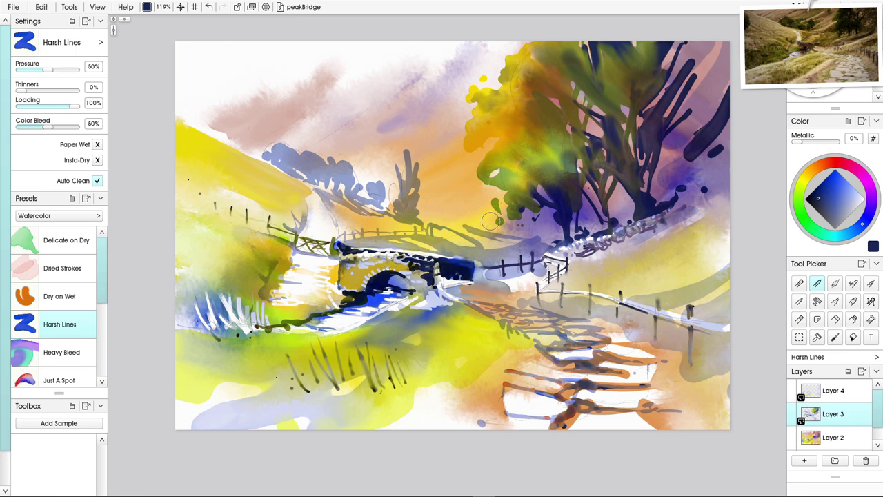
Paint red and magenta stonework marks across the bridge face above the arch, and sample a purple from the tree shadows.
{"action": "left_click", "coordinate": [823, 164]}
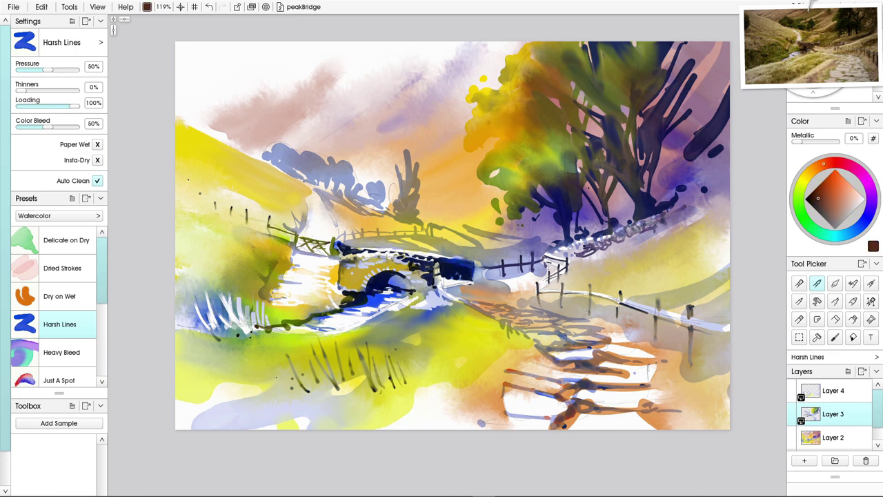
{"action": "left_click", "coordinate": [836, 178]}
{"action": "mouse_move", "coordinate": [349, 258]}
{"action": "left_mouse_down"}
{"action": "mouse_move", "coordinate": [415, 261]}
{"action": "mouse_move", "coordinate": [342, 260]}
{"action": "mouse_move", "coordinate": [343, 269]}
{"action": "mouse_move", "coordinate": [375, 256]}
{"action": "mouse_move", "coordinate": [340, 258]}
{"action": "mouse_move", "coordinate": [343, 268]}
{"action": "mouse_move", "coordinate": [370, 257]}
{"action": "mouse_move", "coordinate": [400, 281]}
{"action": "mouse_move", "coordinate": [348, 271]}
{"action": "left_mouse_up"}
{"action": "left_click", "coordinate": [668, 222], "text": "alt"}
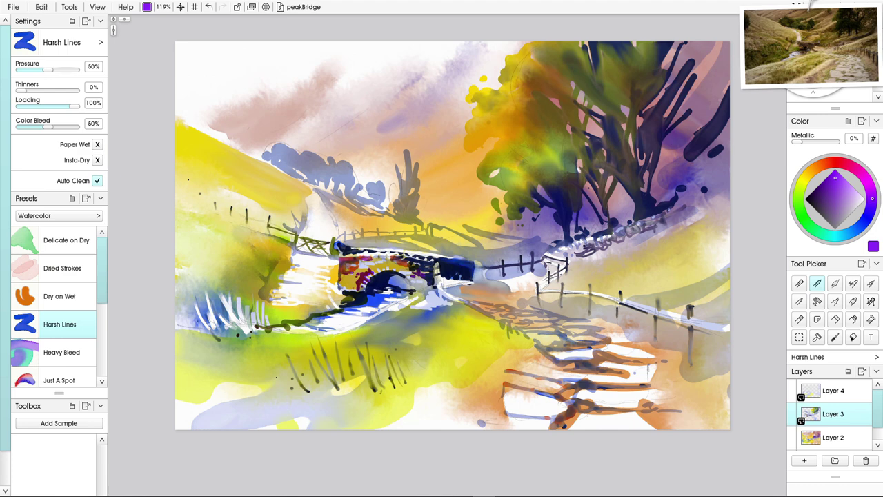
Dab golden-orange stone marks over the bridge face, its right end and the water beneath the arch.
{"action": "left_click", "coordinate": [498, 295], "text": "alt"}
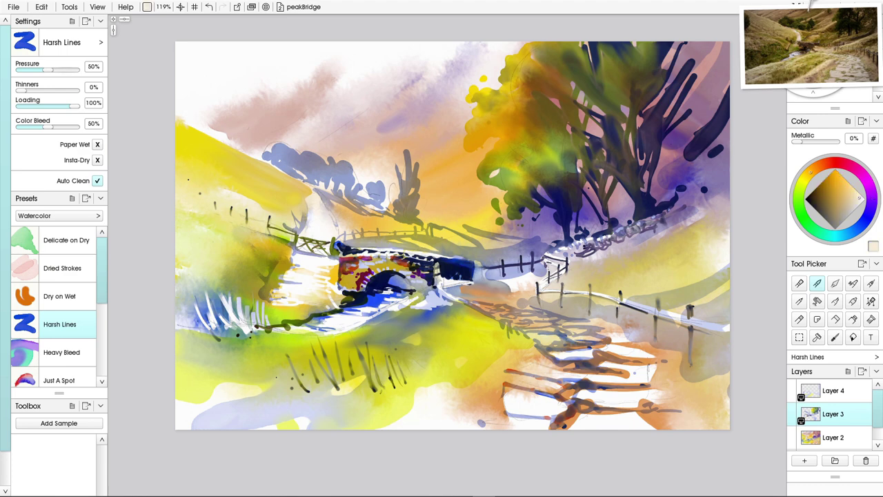
{"action": "left_click", "coordinate": [837, 176]}
{"action": "mouse_move", "coordinate": [343, 273]}
{"action": "left_mouse_down"}
{"action": "mouse_move", "coordinate": [386, 258]}
{"action": "mouse_move", "coordinate": [367, 258]}
{"action": "mouse_move", "coordinate": [374, 248]}
{"action": "mouse_move", "coordinate": [385, 255]}
{"action": "mouse_move", "coordinate": [340, 250]}
{"action": "left_mouse_up"}
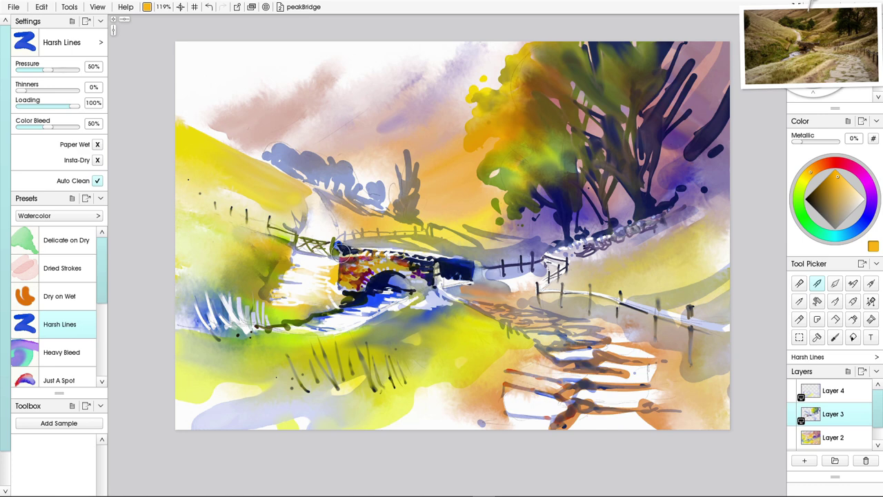
{"action": "left_click_drag", "start_coordinate": [418, 279], "coordinate": [424, 278]}
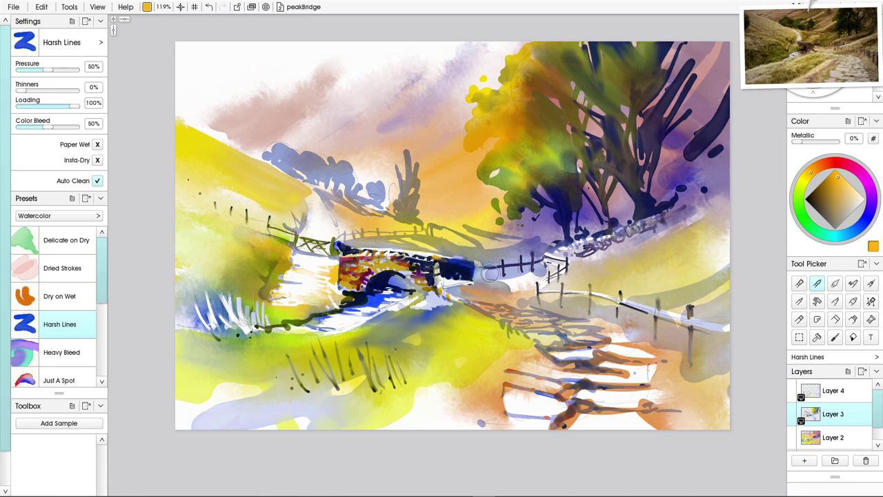
{"action": "left_click_drag", "start_coordinate": [474, 267], "coordinate": [469, 289]}
{"action": "left_click_drag", "start_coordinate": [376, 286], "coordinate": [367, 304]}
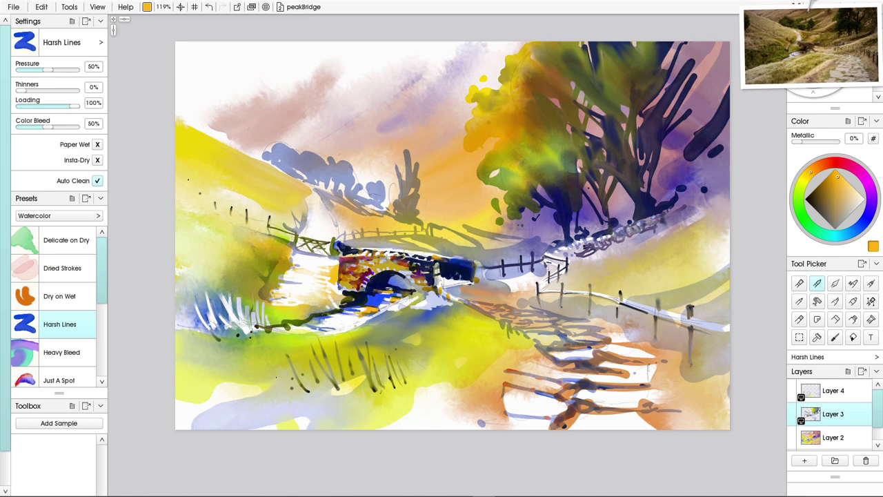
Paint dark blue-violet accents on the water's edge, the left riverbank and the foreground grass clump.
{"action": "left_click", "coordinate": [870, 213]}
{"action": "left_click", "coordinate": [824, 186]}
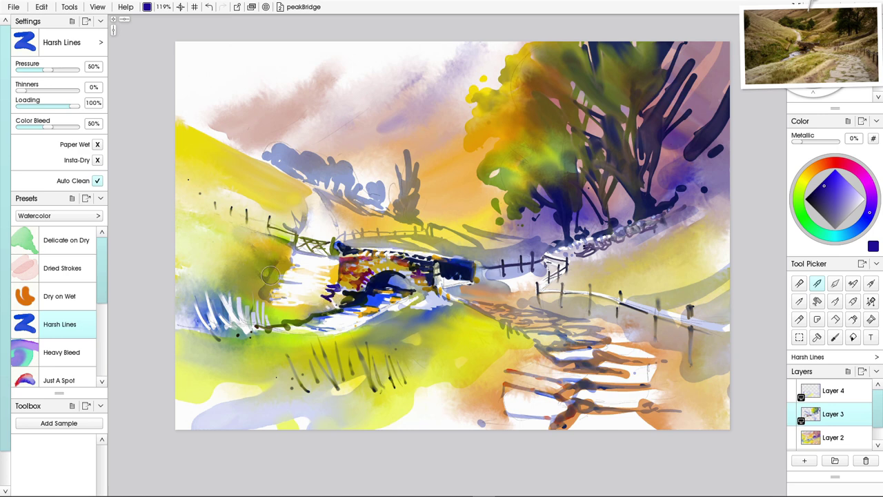
{"action": "left_click_drag", "start_coordinate": [266, 298], "coordinate": [261, 324]}
{"action": "left_click_drag", "start_coordinate": [301, 360], "coordinate": [296, 404]}
Paint bright yellow strokes between the stepping stones and up the start of the path.
{"action": "left_click", "coordinate": [806, 179]}
{"action": "left_click", "coordinate": [836, 175]}
{"action": "left_click", "coordinate": [600, 427]}
{"action": "mouse_move", "coordinate": [576, 424]}
{"action": "left_mouse_down"}
{"action": "mouse_move", "coordinate": [600, 429]}
{"action": "mouse_move", "coordinate": [622, 401]}
{"action": "mouse_move", "coordinate": [583, 394]}
{"action": "mouse_move", "coordinate": [638, 393]}
{"action": "mouse_move", "coordinate": [611, 384]}
{"action": "mouse_move", "coordinate": [630, 377]}
{"action": "mouse_move", "coordinate": [541, 373]}
{"action": "mouse_move", "coordinate": [568, 370]}
{"action": "mouse_move", "coordinate": [534, 364]}
{"action": "mouse_move", "coordinate": [531, 372]}
{"action": "mouse_move", "coordinate": [491, 371]}
{"action": "left_mouse_up"}
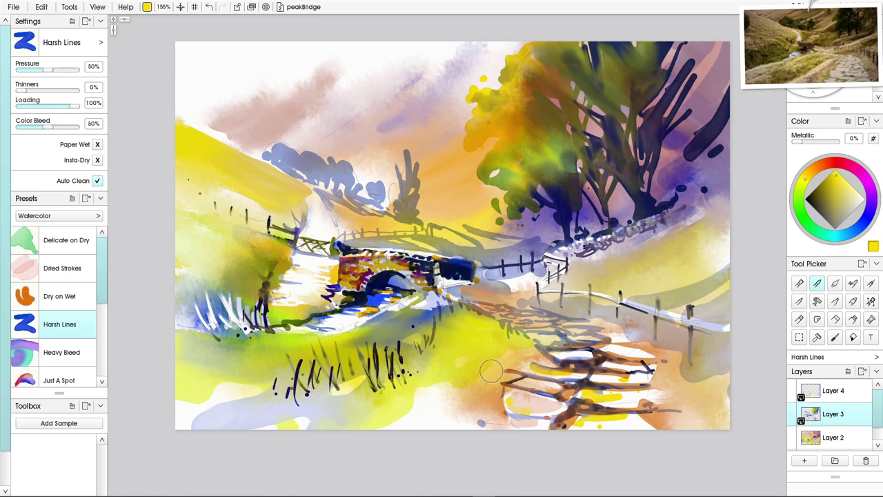
{"action": "mouse_move", "coordinate": [570, 359]}
{"action": "left_mouse_down"}
{"action": "mouse_move", "coordinate": [593, 355]}
{"action": "mouse_move", "coordinate": [569, 356]}
{"action": "mouse_move", "coordinate": [536, 333]}
{"action": "mouse_move", "coordinate": [589, 338]}
{"action": "left_mouse_up"}
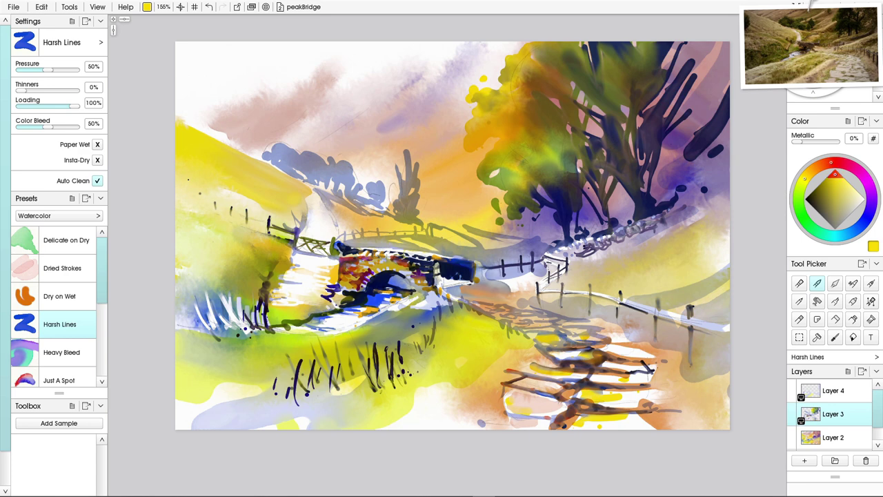
Add pale pink-red strokes to the stepping stones, along the path and on the ground beside the bridge's right end.
{"action": "left_click", "coordinate": [830, 163]}
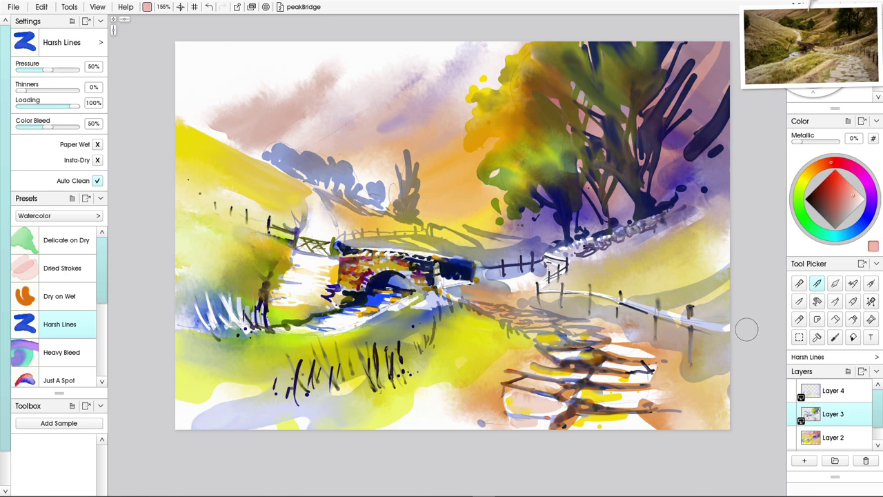
{"action": "left_click_drag", "start_coordinate": [558, 364], "coordinate": [570, 365]}
{"action": "mouse_move", "coordinate": [577, 334]}
{"action": "left_mouse_down"}
{"action": "mouse_move", "coordinate": [525, 326]}
{"action": "mouse_move", "coordinate": [541, 322]}
{"action": "mouse_move", "coordinate": [485, 306]}
{"action": "mouse_move", "coordinate": [509, 298]}
{"action": "mouse_move", "coordinate": [477, 298]}
{"action": "left_mouse_up"}
{"action": "mouse_move", "coordinate": [517, 283]}
{"action": "left_mouse_down"}
{"action": "mouse_move", "coordinate": [473, 282]}
{"action": "mouse_move", "coordinate": [507, 290]}
{"action": "left_mouse_up"}
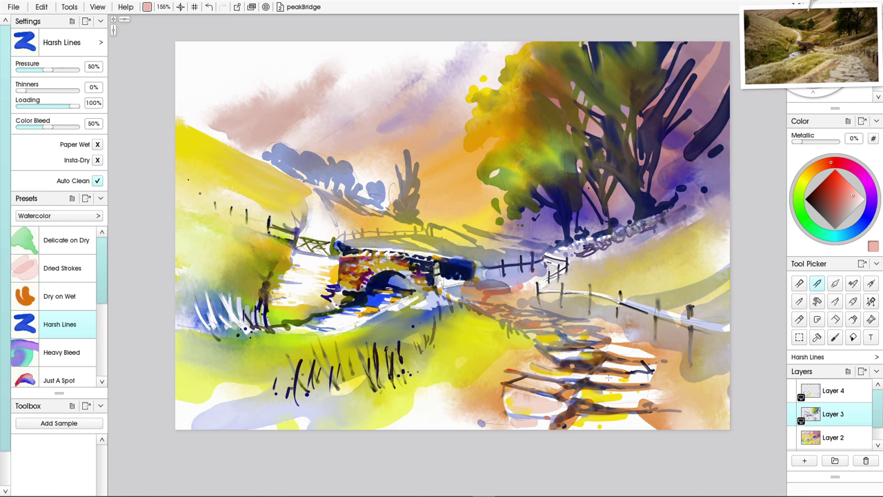
Cut pale grass blades into Layer 2 on the bank beside the stepping stones.
{"action": "left_click", "coordinate": [833, 436]}
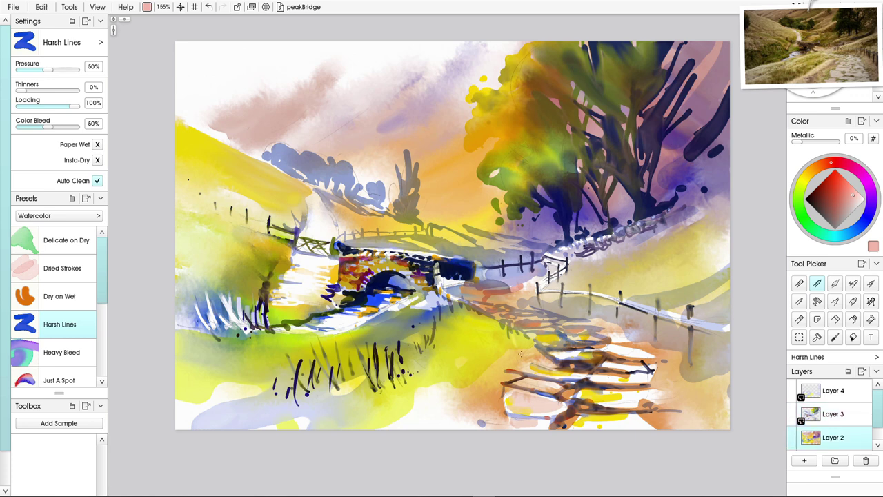
{"action": "mouse_move", "coordinate": [518, 360]}
{"action": "left_mouse_down"}
{"action": "mouse_move", "coordinate": [499, 337]}
{"action": "mouse_move", "coordinate": [474, 378]}
{"action": "mouse_move", "coordinate": [469, 407]}
{"action": "left_mouse_up"}
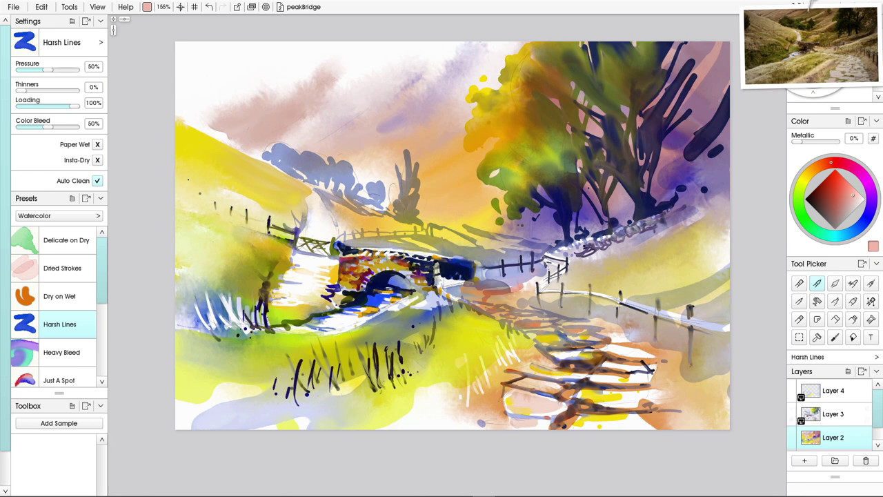
Merge Layer 3 and Layer 4 down into Layer 2.
{"action": "left_click", "coordinate": [833, 414]}
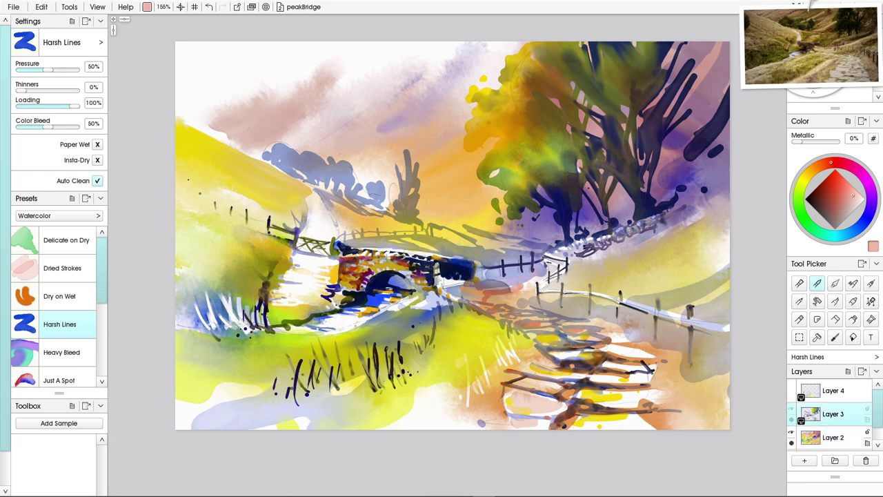
{"action": "right_click", "coordinate": [833, 414]}
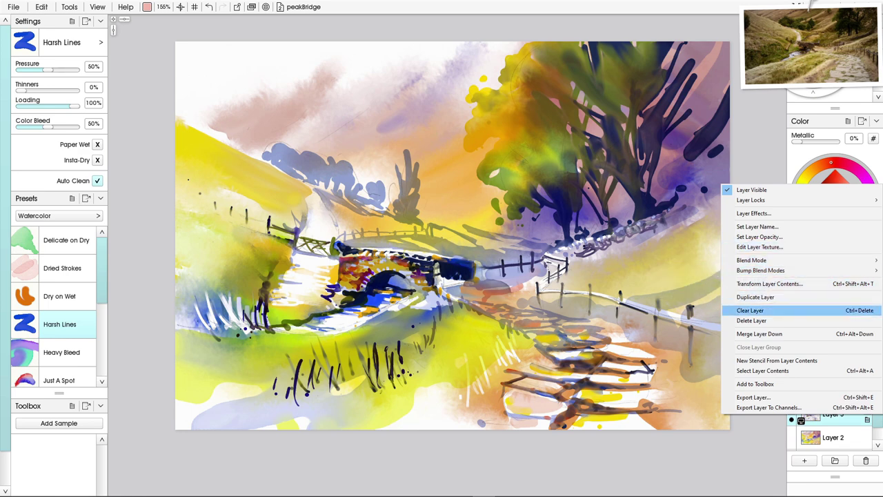
{"action": "left_click", "coordinate": [759, 334]}
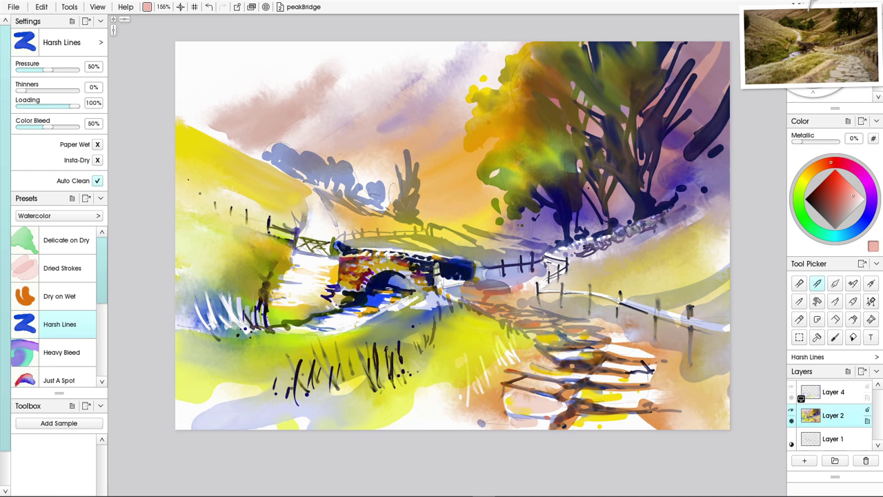
{"action": "left_click", "coordinate": [835, 392]}
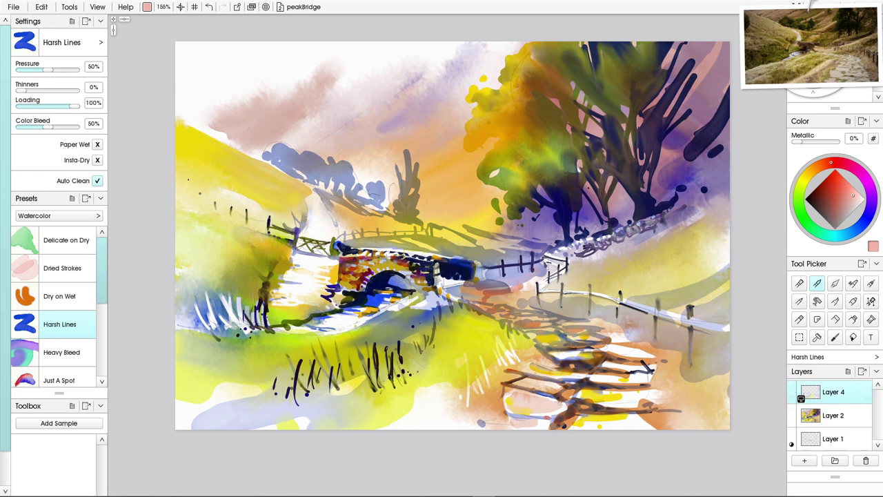
{"action": "right_click", "coordinate": [835, 392]}
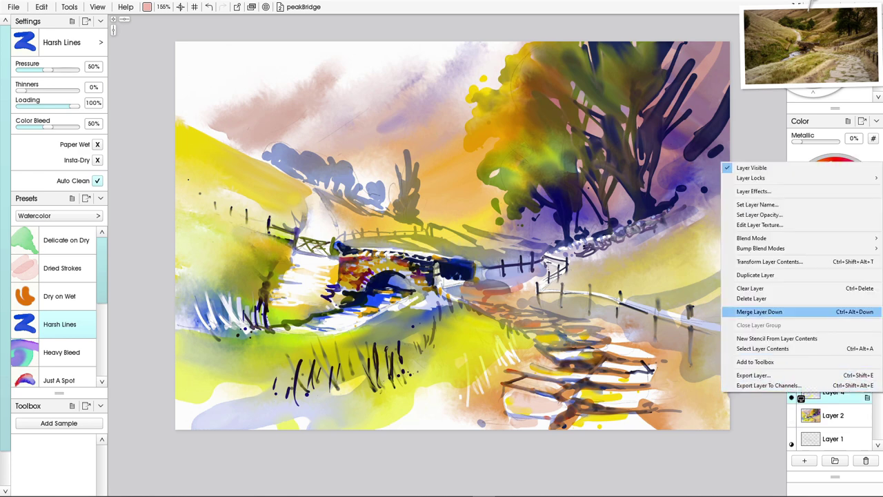
{"action": "left_click", "coordinate": [755, 312]}
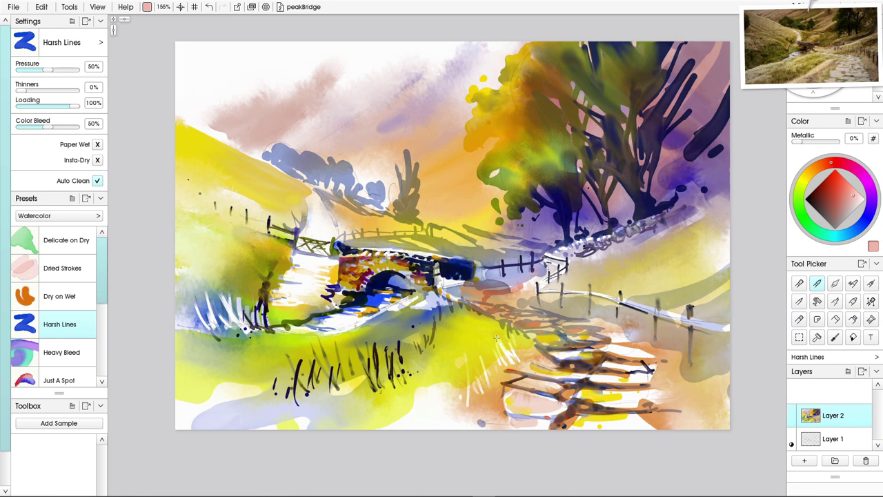
Cut more pale grass blades into the merged Layer 2 beside the stepping stones.
{"action": "left_click_drag", "start_coordinate": [508, 366], "coordinate": [494, 340]}
{"action": "left_click_drag", "start_coordinate": [505, 369], "coordinate": [486, 340]}
{"action": "left_click_drag", "start_coordinate": [486, 371], "coordinate": [479, 357]}
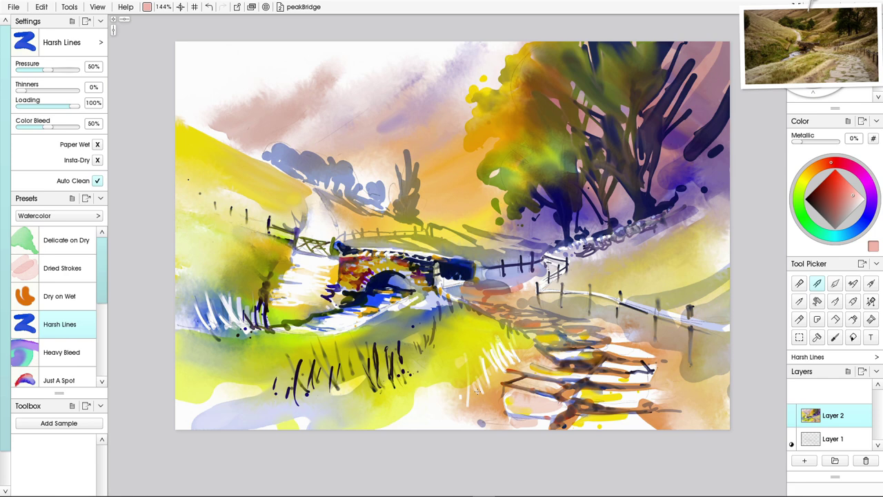
{"action": "mouse_move", "coordinate": [512, 365]}
{"action": "left_mouse_down"}
{"action": "mouse_move", "coordinate": [504, 354]}
{"action": "mouse_move", "coordinate": [525, 340]}
{"action": "left_mouse_up"}
{"action": "mouse_move", "coordinate": [493, 384]}
{"action": "left_mouse_down"}
{"action": "mouse_move", "coordinate": [490, 357]}
{"action": "mouse_move", "coordinate": [483, 369]}
{"action": "mouse_move", "coordinate": [472, 365]}
{"action": "left_mouse_up"}
{"action": "left_click_drag", "start_coordinate": [470, 407], "coordinate": [464, 388]}
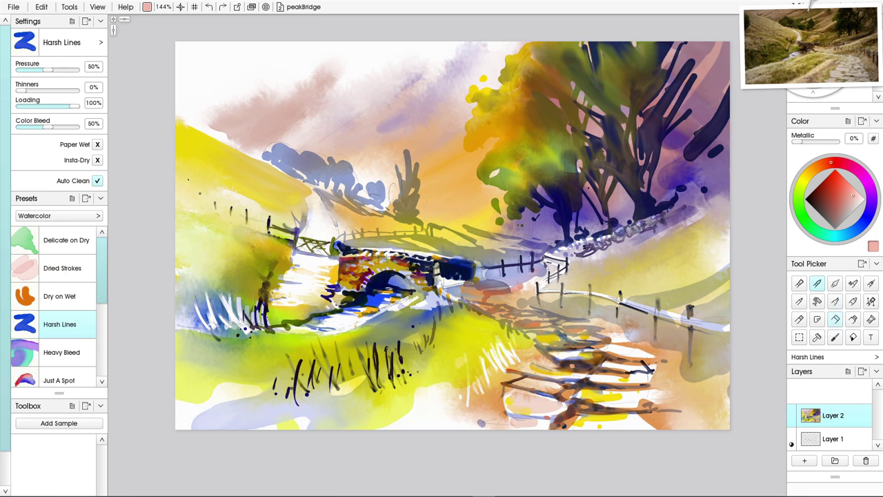
Erase crisp white grass blades beside the stepping stones with Instant Erase, enlarging the eraser to 14%.
{"action": "key", "text": "e"}
{"action": "mouse_move", "coordinate": [512, 349]}
{"action": "left_mouse_down"}
{"action": "mouse_move", "coordinate": [505, 348]}
{"action": "mouse_move", "coordinate": [522, 362]}
{"action": "mouse_move", "coordinate": [495, 363]}
{"action": "left_mouse_up"}
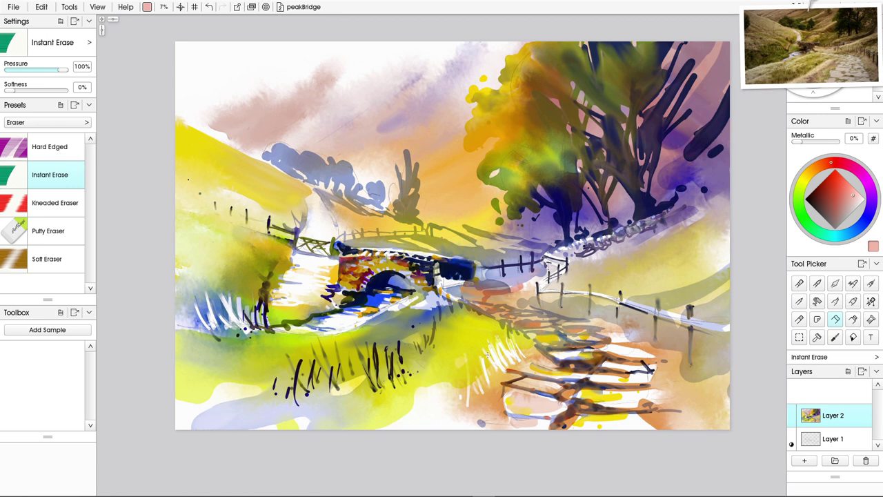
{"action": "key", "text": "bracketright"}
{"action": "key", "text": "bracketright"}
{"action": "left_click_drag", "start_coordinate": [482, 345], "coordinate": [494, 384]}
Erase white blades among the dark grass clump in the foreground below the bridge.
{"action": "mouse_move", "coordinate": [397, 340]}
{"action": "left_mouse_down"}
{"action": "mouse_move", "coordinate": [412, 372]}
{"action": "mouse_move", "coordinate": [389, 340]}
{"action": "mouse_move", "coordinate": [376, 345]}
{"action": "mouse_move", "coordinate": [376, 396]}
{"action": "mouse_move", "coordinate": [357, 343]}
{"action": "mouse_move", "coordinate": [363, 365]}
{"action": "left_mouse_up"}
{"action": "left_click_drag", "start_coordinate": [365, 354], "coordinate": [373, 398]}
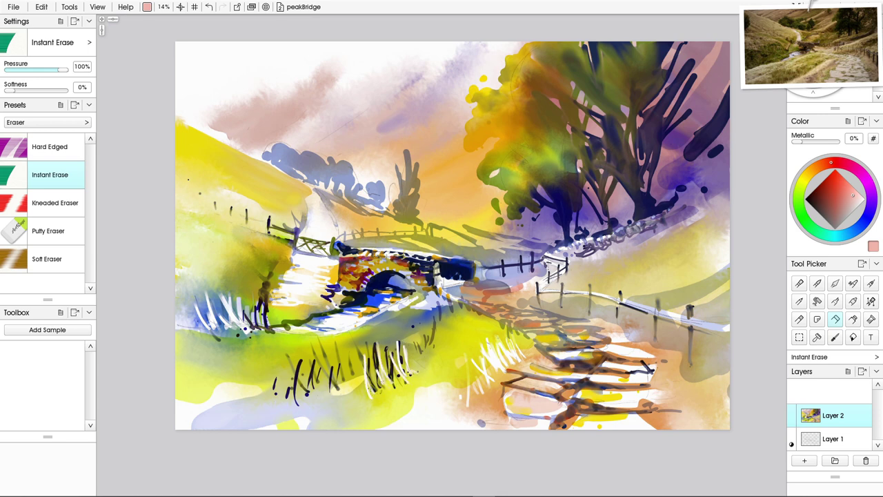
{"action": "left_click_drag", "start_coordinate": [329, 356], "coordinate": [341, 391]}
Extend the erased white grass blades beside the stepping stones outward toward the dark grass clump.
{"action": "mouse_move", "coordinate": [466, 361]}
{"action": "left_mouse_down"}
{"action": "mouse_move", "coordinate": [467, 406]}
{"action": "mouse_move", "coordinate": [457, 373]}
{"action": "mouse_move", "coordinate": [456, 399]}
{"action": "mouse_move", "coordinate": [442, 363]}
{"action": "mouse_move", "coordinate": [445, 393]}
{"action": "left_mouse_up"}
{"action": "left_click_drag", "start_coordinate": [458, 363], "coordinate": [470, 396]}
{"action": "mouse_move", "coordinate": [464, 349]}
{"action": "left_mouse_down"}
{"action": "mouse_move", "coordinate": [468, 404]}
{"action": "mouse_move", "coordinate": [478, 391]}
{"action": "left_mouse_up"}
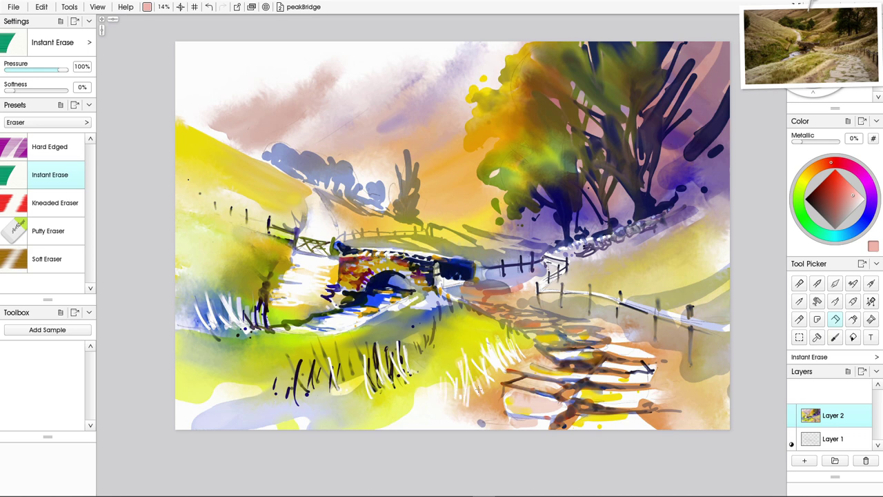
Erase another blade beside the stepping stones, enlarge Instant Erase to 23%, and cut a white highlight along the top of the bridge's dark parapet.
{"action": "mouse_move", "coordinate": [518, 337]}
{"action": "left_mouse_down"}
{"action": "mouse_move", "coordinate": [512, 354]}
{"action": "mouse_move", "coordinate": [534, 354]}
{"action": "left_mouse_up"}
{"action": "key", "text": "bracketright"}
{"action": "key", "text": "bracketright"}
{"action": "key", "text": "bracketright"}
{"action": "key", "text": "bracketright"}
{"action": "key", "text": "bracketright"}
{"action": "key", "text": "bracketright"}
{"action": "key", "text": "bracketright"}
{"action": "key", "text": "bracketright"}
{"action": "key", "text": "bracketright"}
{"action": "left_click_drag", "start_coordinate": [475, 262], "coordinate": [433, 255]}
Paint a dark blue Harsh Lines watercolour shadow beneath the small fence between the bridge and the gate.
{"action": "left_click", "coordinate": [817, 283]}
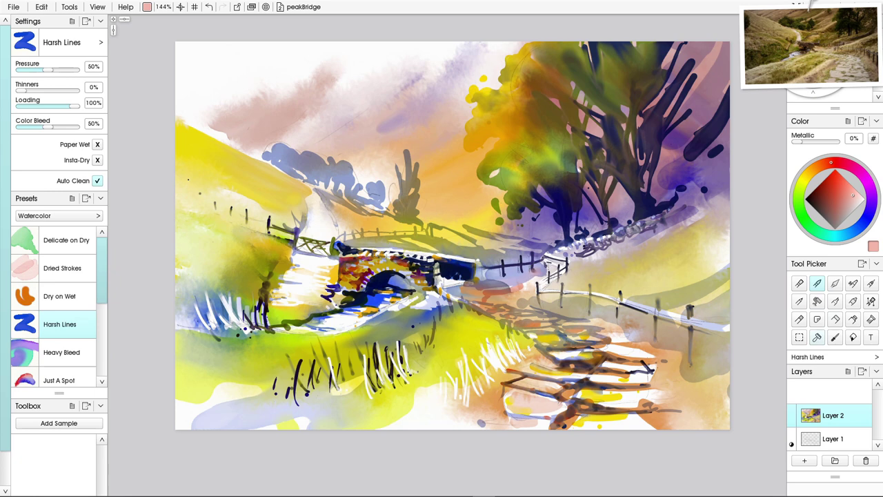
{"action": "left_click", "coordinate": [861, 225]}
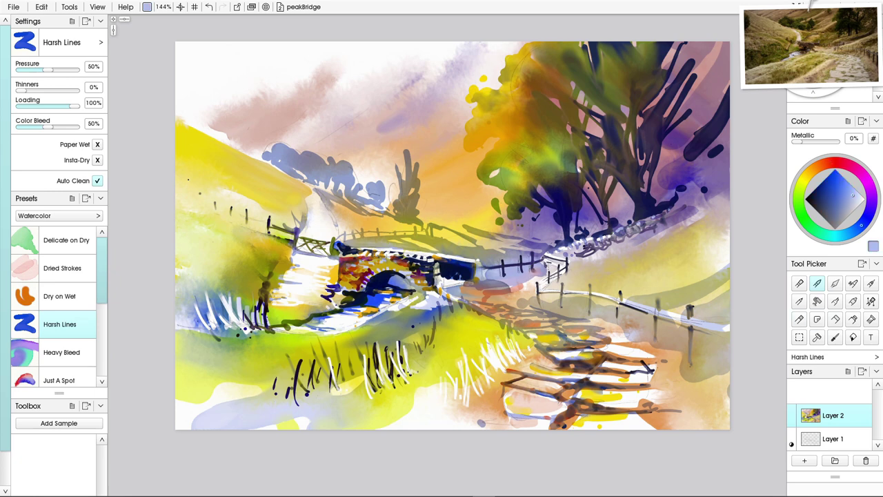
{"action": "left_click", "coordinate": [822, 201]}
{"action": "mouse_move", "coordinate": [518, 275]}
{"action": "left_mouse_down"}
{"action": "mouse_move", "coordinate": [487, 282]}
{"action": "mouse_move", "coordinate": [499, 267]}
{"action": "left_mouse_up"}
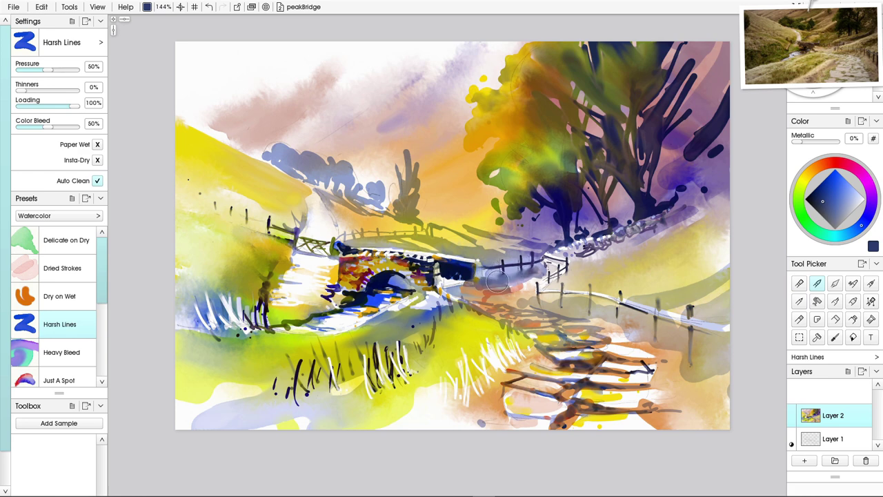
{"action": "left_click_drag", "start_coordinate": [489, 281], "coordinate": [499, 279]}
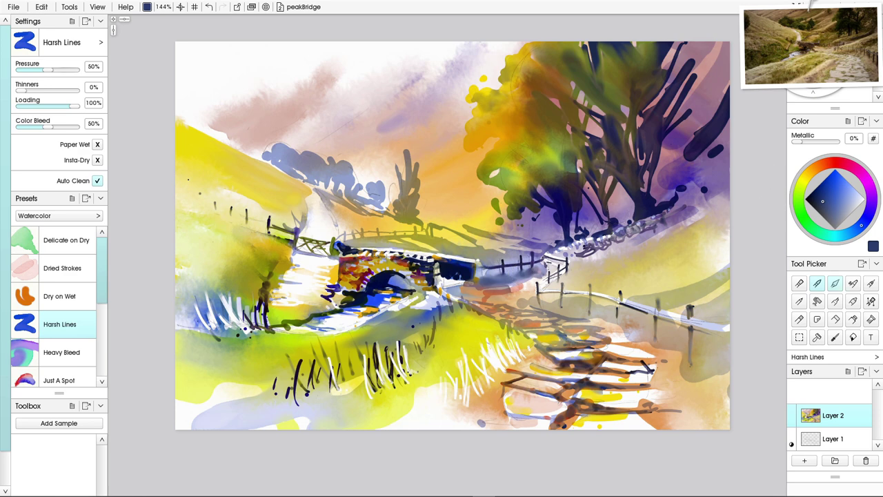
Erase crisp white edges with Instant Erase along the base of the new shadow and the riverbank beside the bridge.
{"action": "key", "text": "e"}
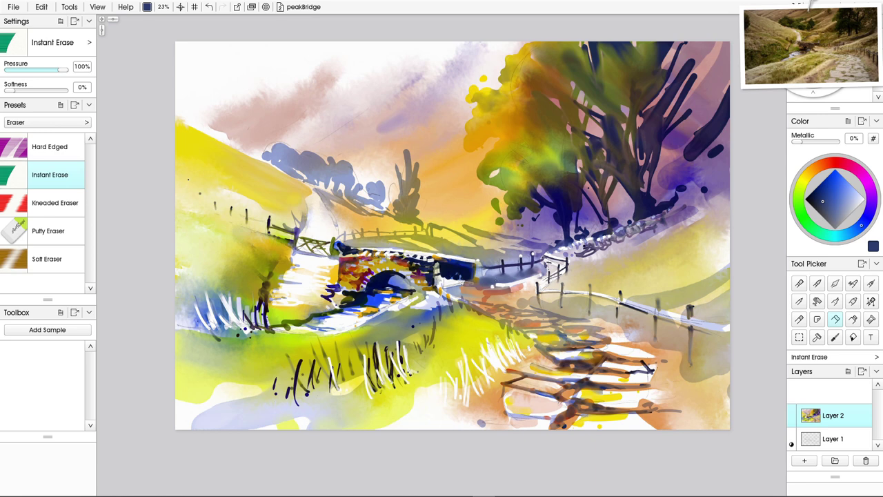
{"action": "mouse_move", "coordinate": [461, 282]}
{"action": "left_mouse_down"}
{"action": "mouse_move", "coordinate": [484, 284]}
{"action": "mouse_move", "coordinate": [459, 284]}
{"action": "mouse_move", "coordinate": [476, 284]}
{"action": "left_mouse_up"}
{"action": "mouse_move", "coordinate": [470, 283]}
{"action": "left_mouse_down"}
{"action": "mouse_move", "coordinate": [440, 288]}
{"action": "mouse_move", "coordinate": [462, 306]}
{"action": "mouse_move", "coordinate": [409, 299]}
{"action": "left_mouse_up"}
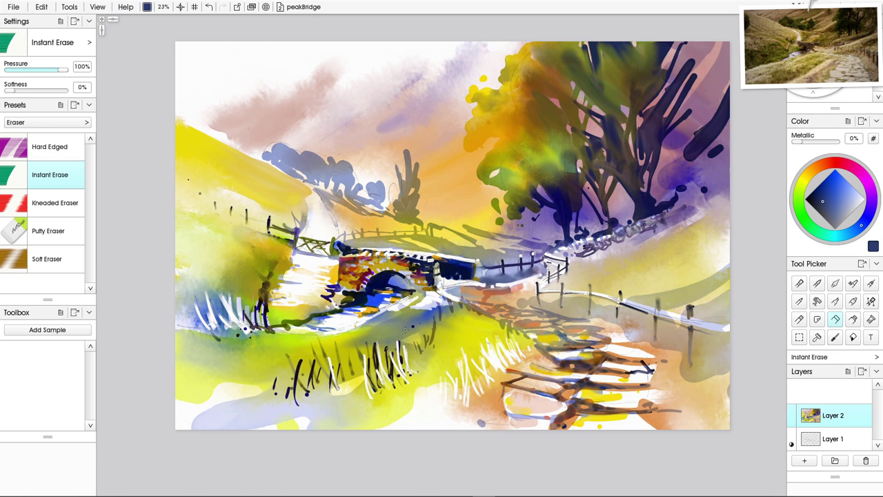
Reduce the Harsh Lines watercolour brush to 79% and add small dark blue accents where the path meets the end of the bridge.
{"action": "left_click", "coordinate": [817, 284]}
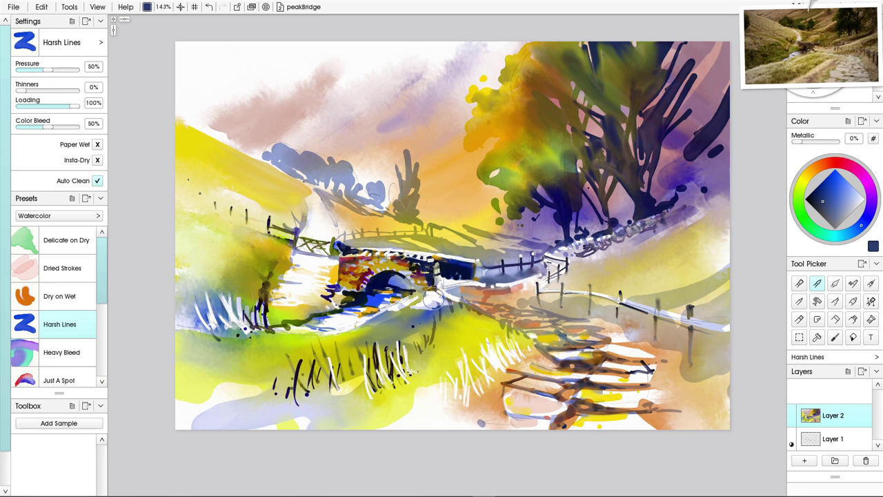
{"action": "key", "text": "["}
{"action": "key", "text": "["}
{"action": "key", "text": "["}
{"action": "key", "text": "bracketleft"}
{"action": "key", "text": "bracketleft"}
{"action": "key", "text": "bracketleft"}
{"action": "key", "text": "bracketleft"}
{"action": "key", "text": "bracketleft"}
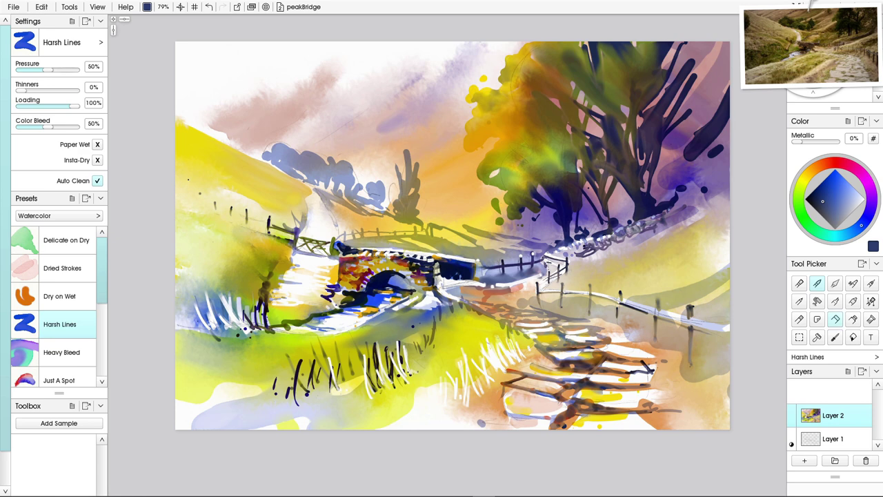
Lift pale highlights from the path above the stepping stones with the Hard Edged eraser, reducing its size to 28%.
{"action": "left_click", "coordinate": [835, 319]}
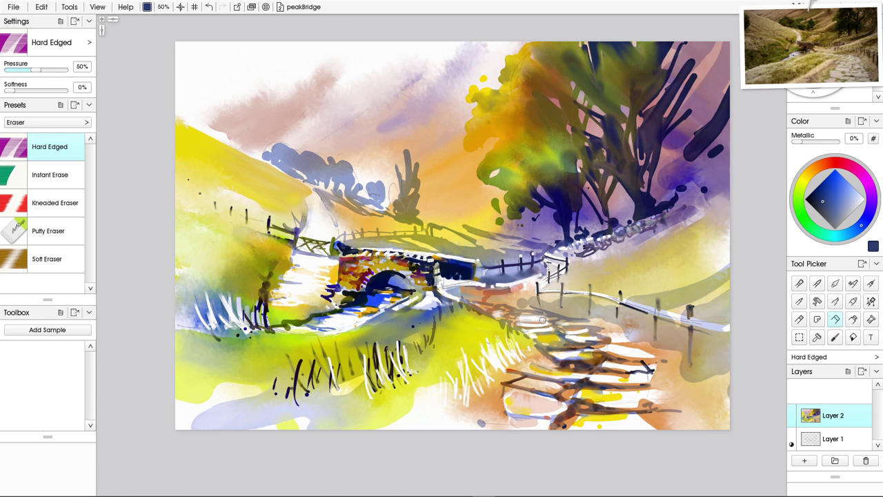
{"action": "left_click_drag", "start_coordinate": [164, 6], "coordinate": [148, 7]}
Sign the painting in bright blue in the lower foreground with the Soft Tip pencil at 8% size.
{"action": "left_click", "coordinate": [838, 187]}
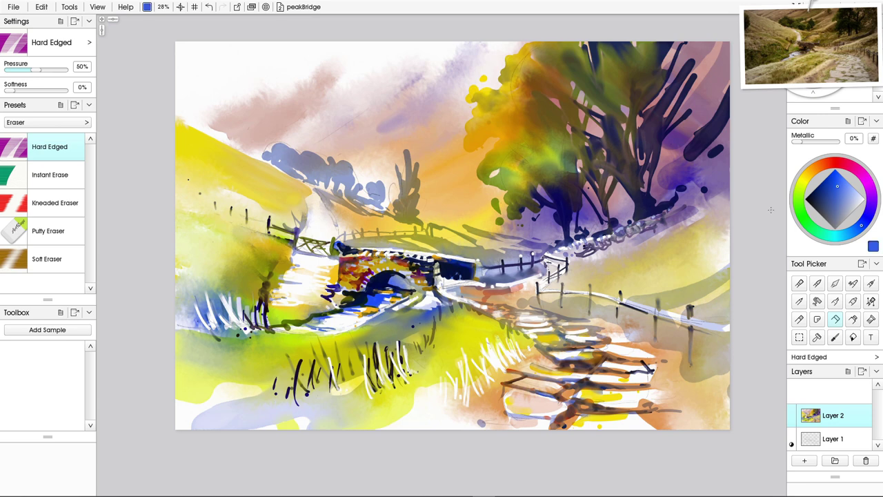
{"action": "left_click", "coordinate": [817, 284]}
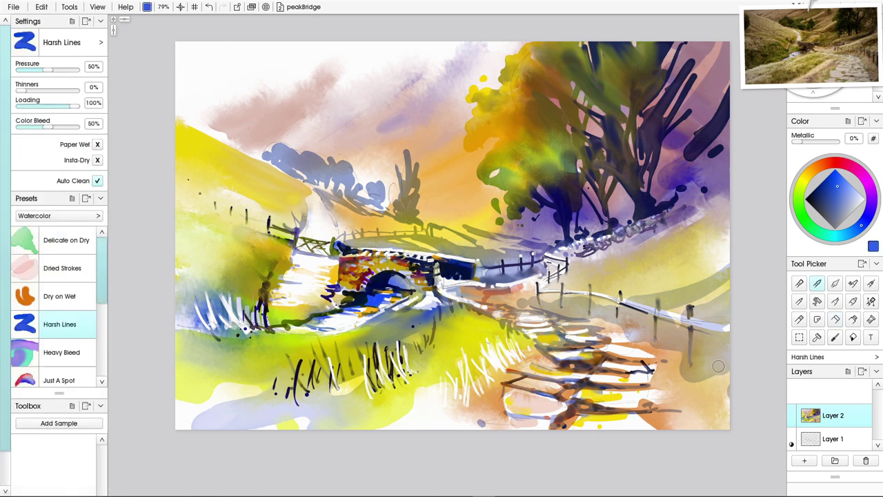
{"action": "key", "text": "p"}
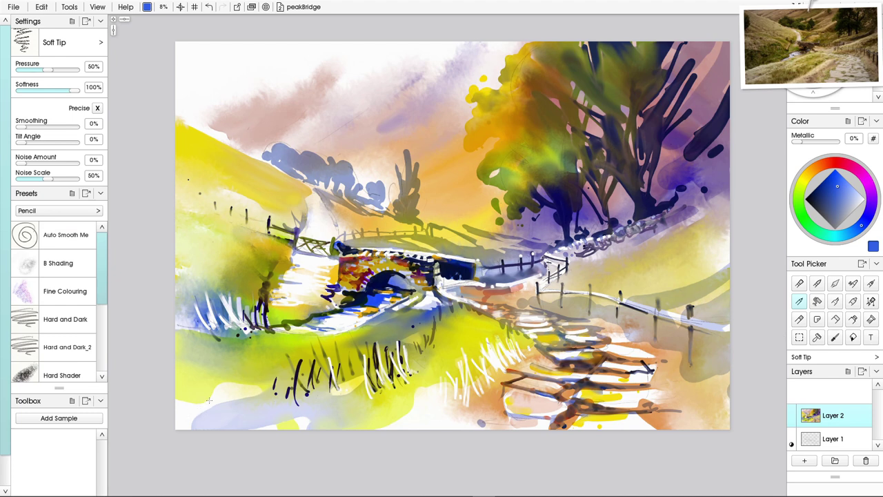
{"action": "mouse_move", "coordinate": [203, 407]}
{"action": "left_mouse_down"}
{"action": "mouse_move", "coordinate": [240, 411]}
{"action": "mouse_move", "coordinate": [227, 400]}
{"action": "mouse_move", "coordinate": [245, 407]}
{"action": "mouse_move", "coordinate": [247, 399]}
{"action": "mouse_move", "coordinate": [252, 409]}
{"action": "mouse_move", "coordinate": [256, 399]}
{"action": "mouse_move", "coordinate": [260, 412]}
{"action": "mouse_move", "coordinate": [268, 409]}
{"action": "mouse_move", "coordinate": [256, 400]}
{"action": "mouse_move", "coordinate": [288, 413]}
{"action": "left_mouse_up"}
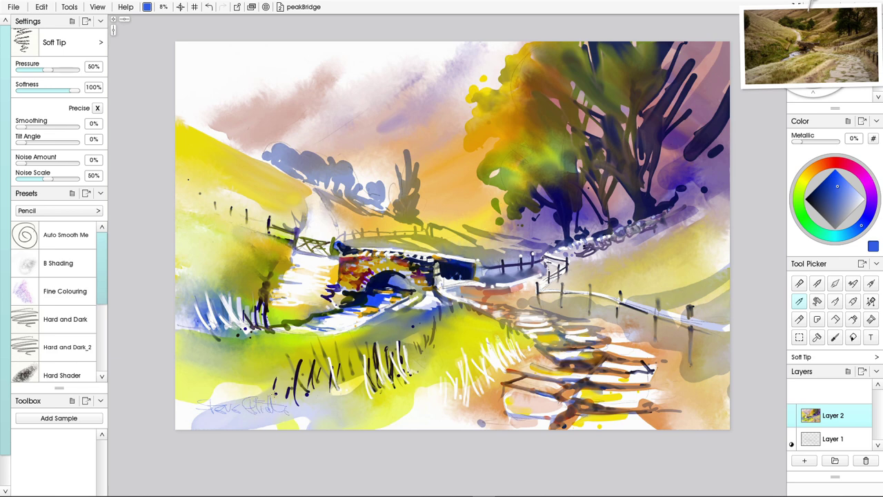